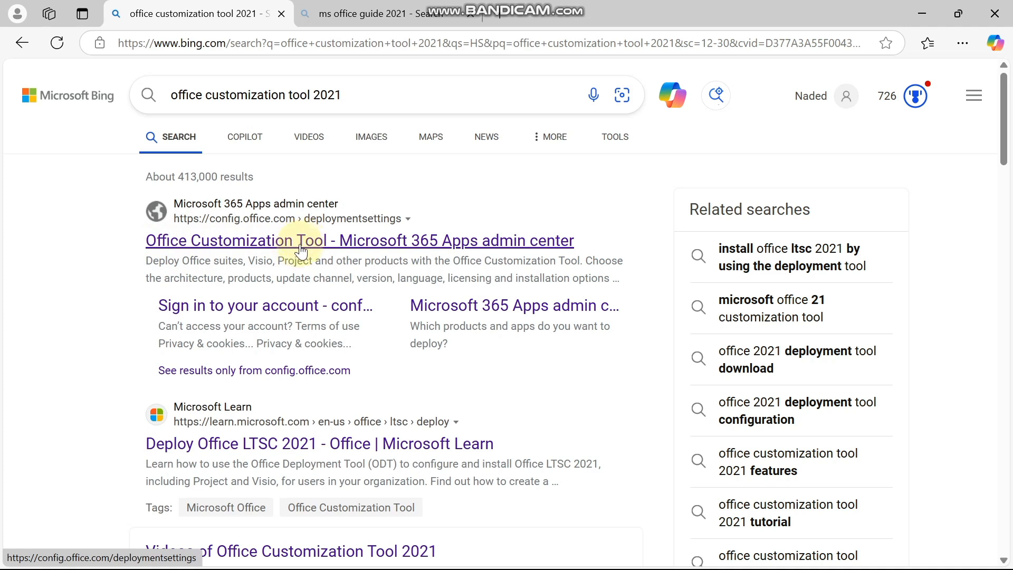
Open the Office Customization Tool from the search results and select the 64-bit architecture.
{"action": "left_click", "coordinate": [266, 242]}
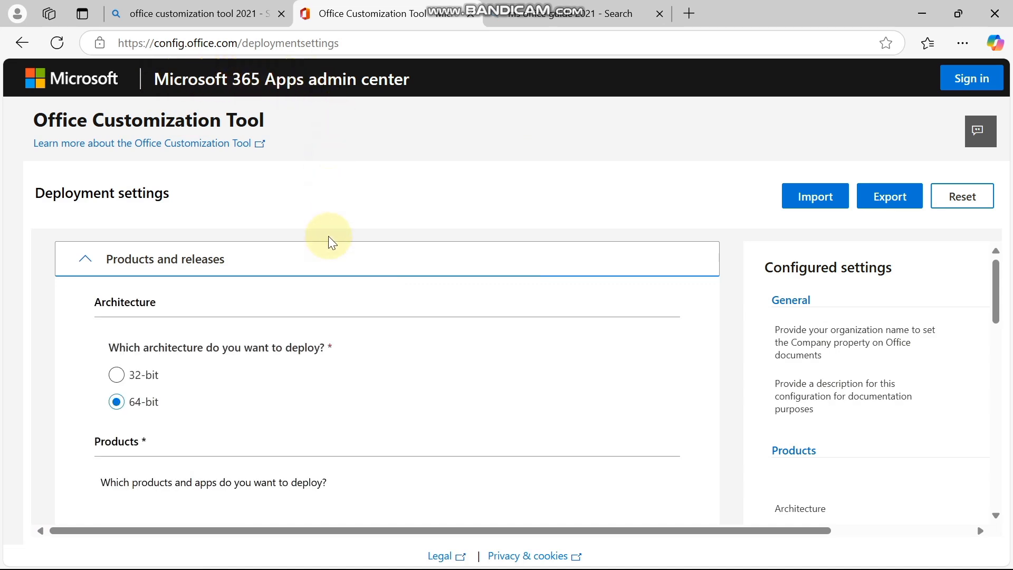
{"action": "left_click", "coordinate": [117, 376]}
{"action": "left_click", "coordinate": [140, 401]}
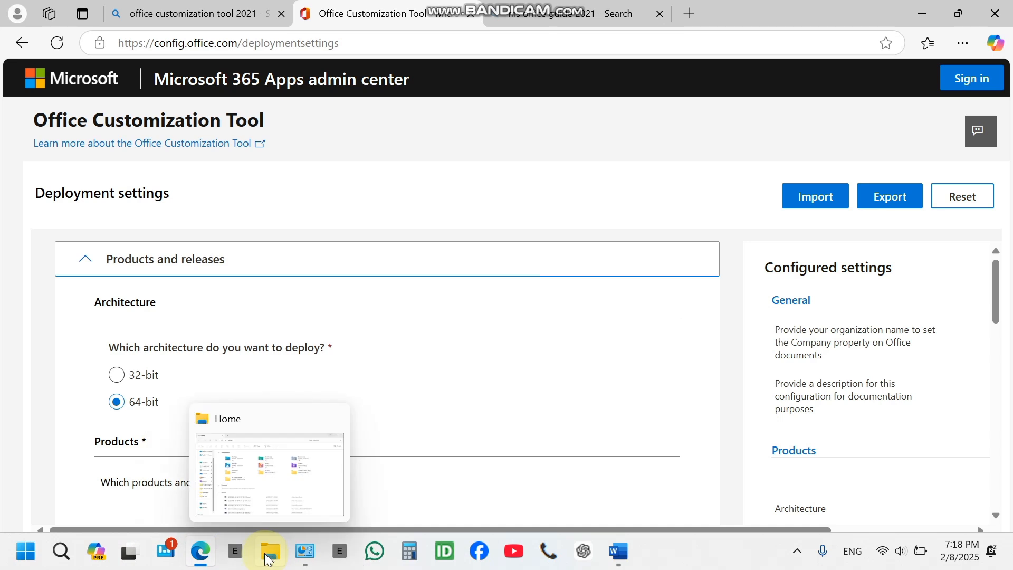
Check the computer's system type in its device specifications, and return to the Office Customization Tool in the browser.
{"action": "left_click", "coordinate": [269, 559]}
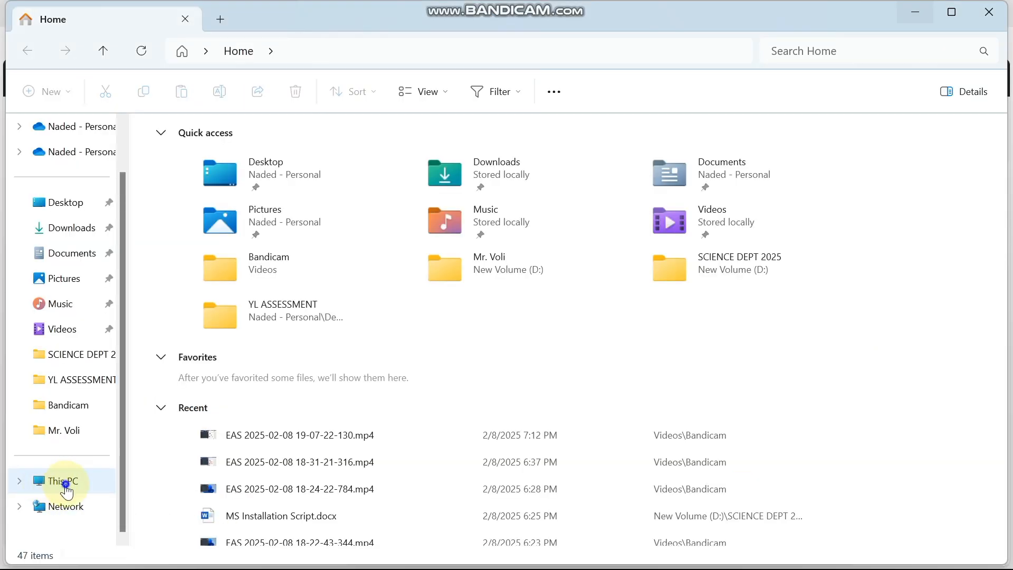
{"action": "right_click", "coordinate": [68, 492]}
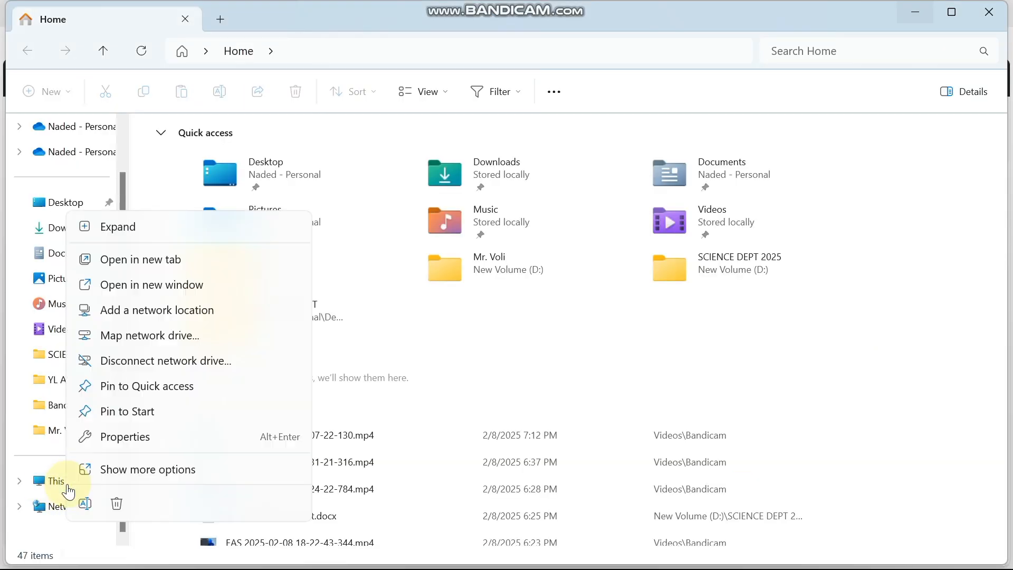
{"action": "left_click", "coordinate": [110, 436]}
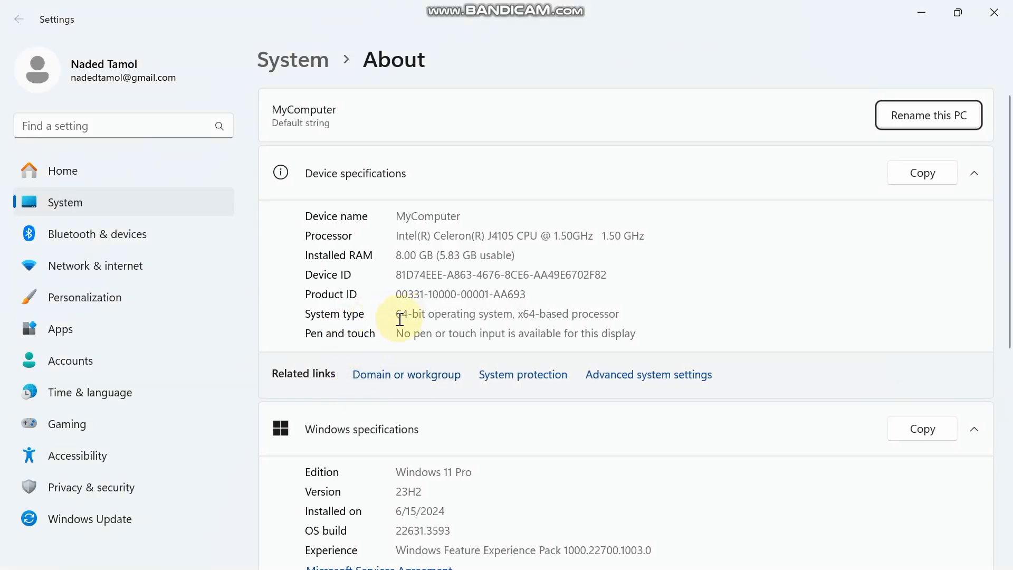
{"action": "left_click_drag", "start_coordinate": [399, 315], "coordinate": [631, 313]}
{"action": "left_click", "coordinate": [630, 314]}
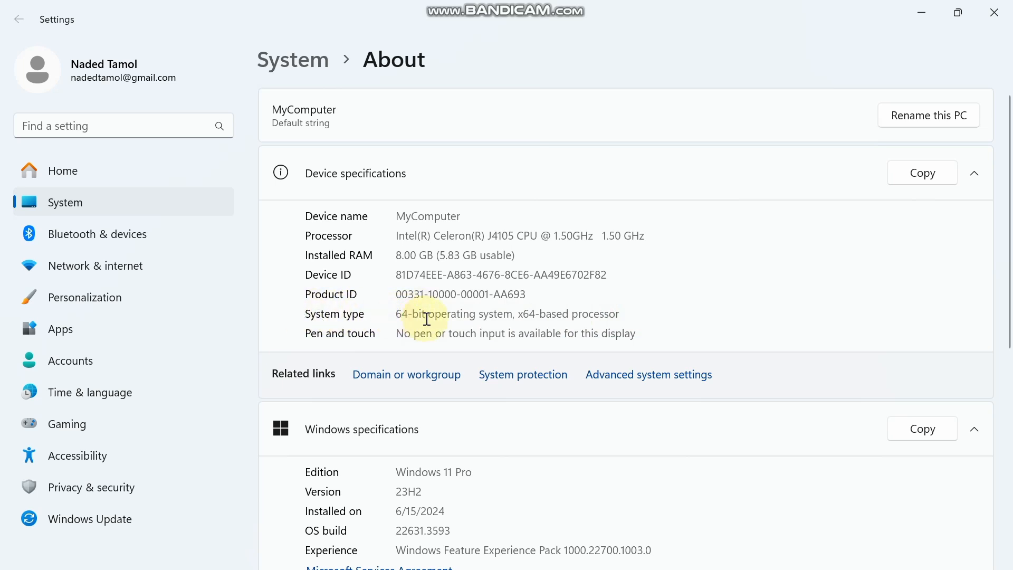
{"action": "left_click", "coordinate": [921, 13]}
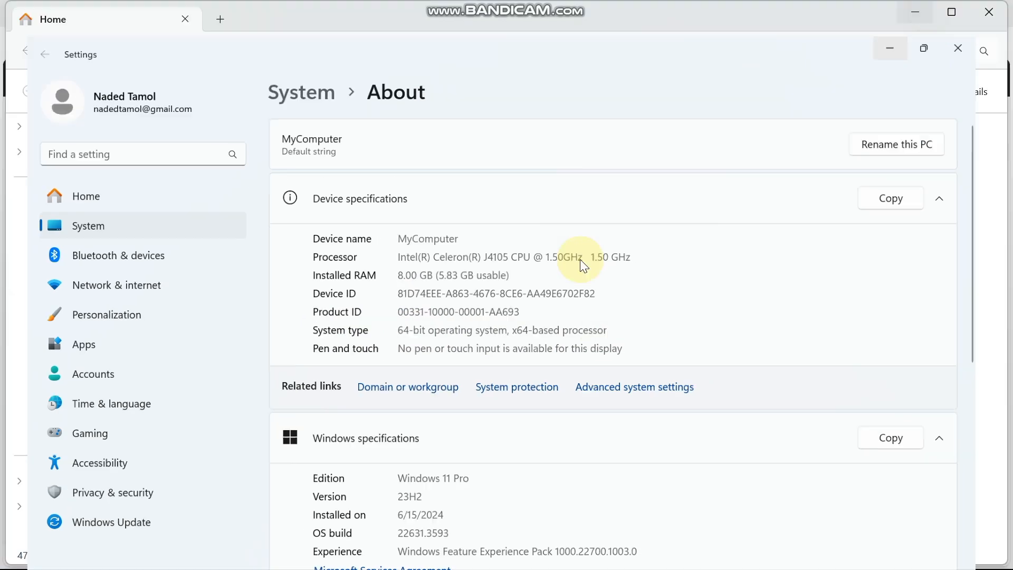
{"action": "mouse_move", "coordinate": [268, 561]}
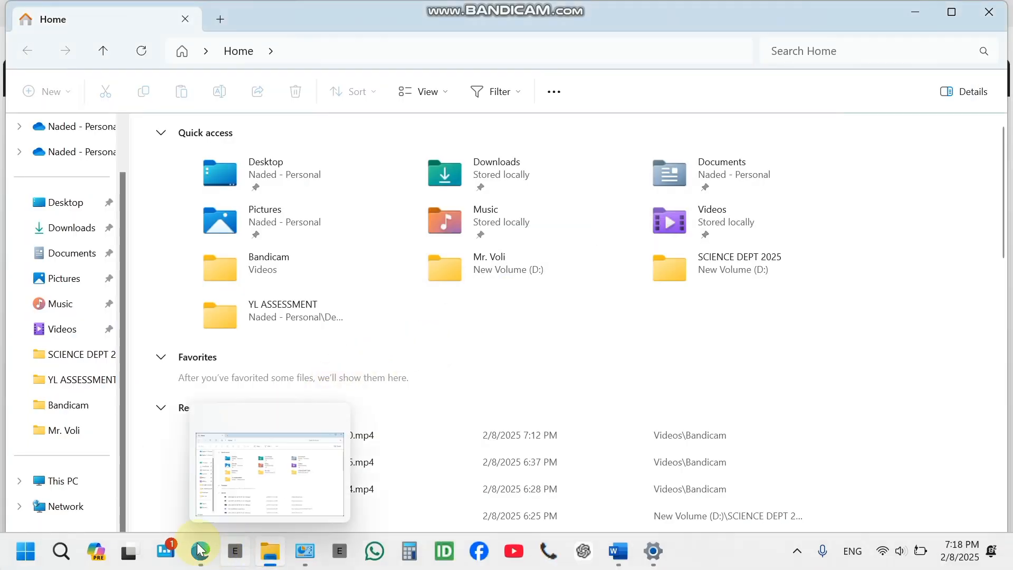
{"action": "mouse_move", "coordinate": [199, 550]}
{"action": "left_click", "coordinate": [188, 497]}
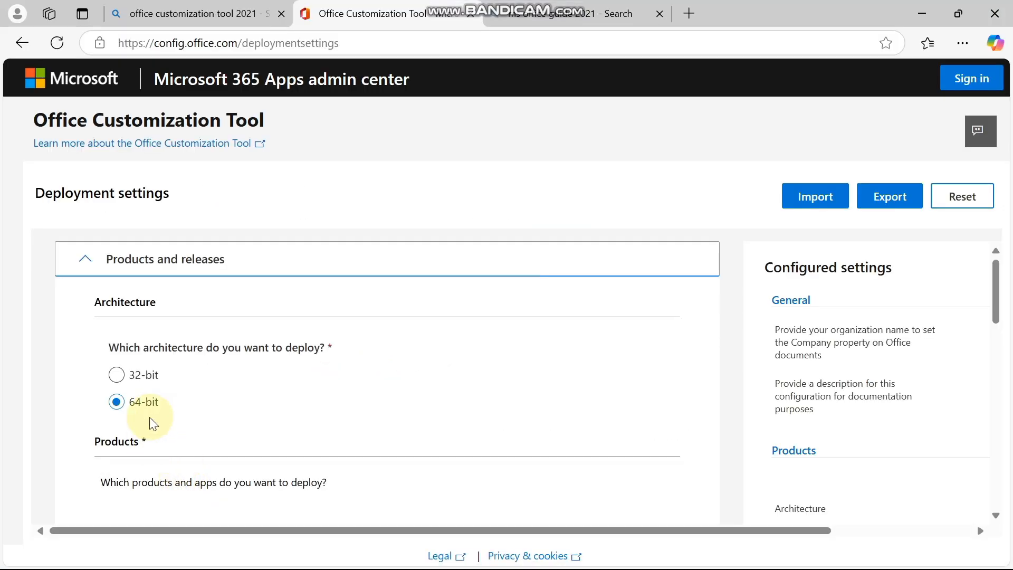
Choose Office LTSC Professional Plus 2021 - Volume License as the Office suite and Language pack as the additional product.
{"action": "scroll", "coordinate": [158, 412], "scroll_direction": "down", "scroll_amount": 3}
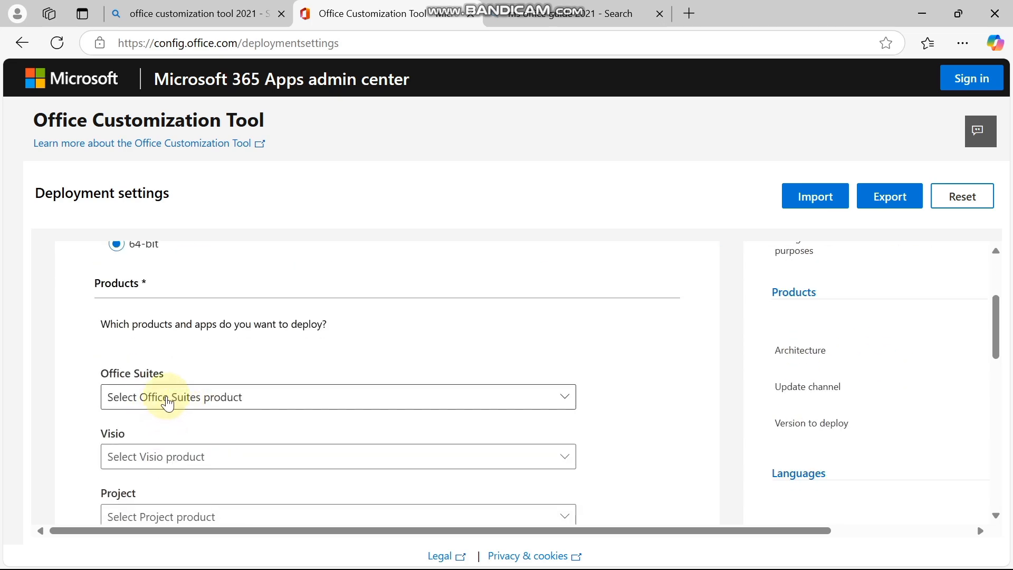
{"action": "left_click", "coordinate": [167, 398]}
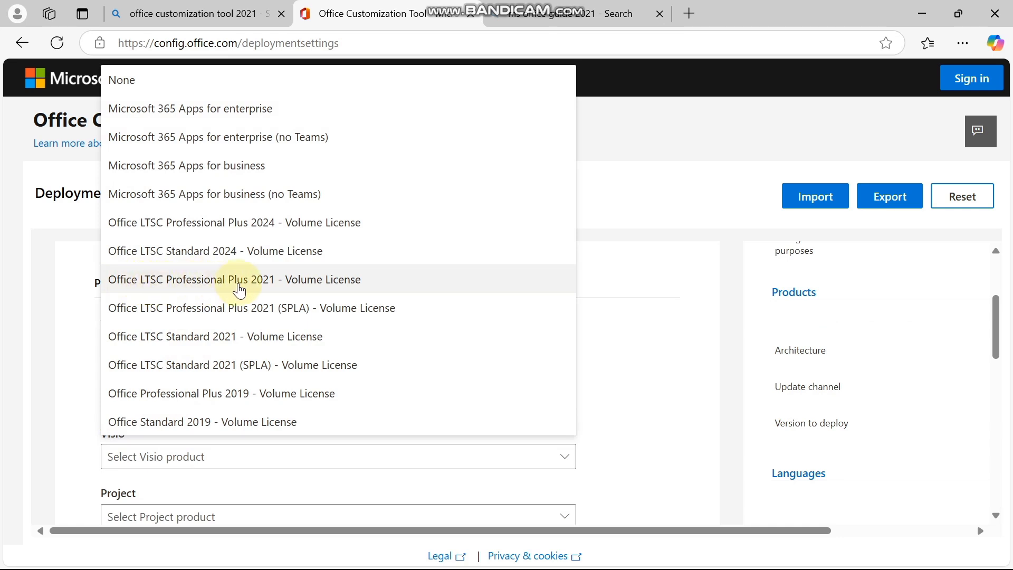
{"action": "left_click", "coordinate": [302, 288]}
{"action": "scroll", "coordinate": [201, 425], "scroll_direction": "down", "scroll_amount": 2}
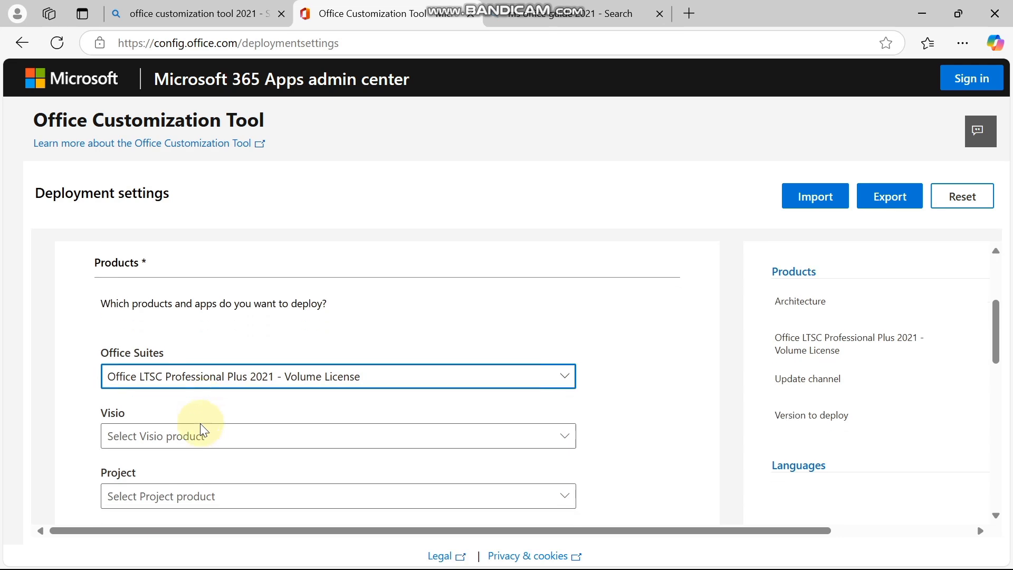
{"action": "scroll", "coordinate": [145, 414], "scroll_direction": "down", "scroll_amount": 2}
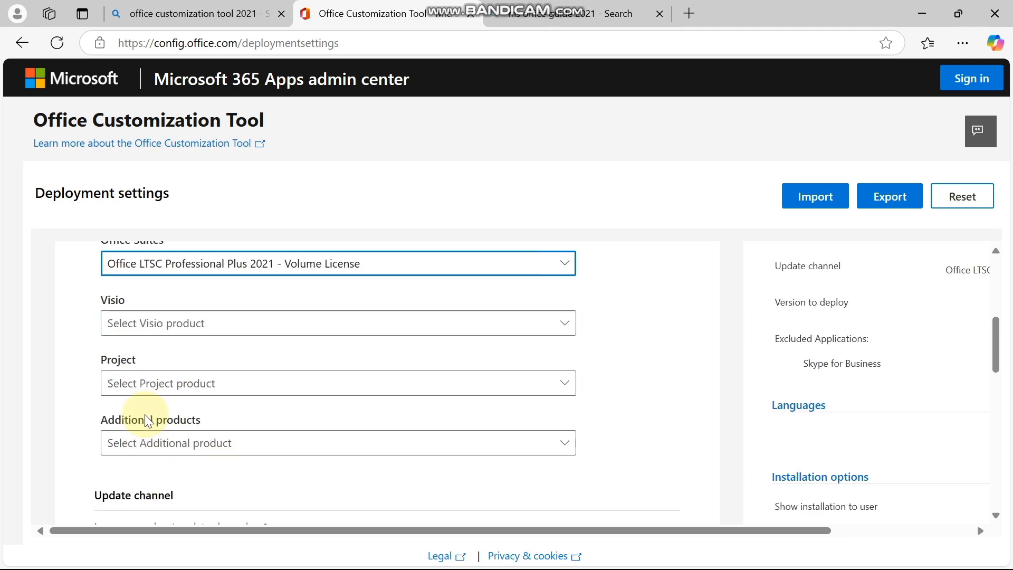
{"action": "left_click", "coordinate": [305, 420]}
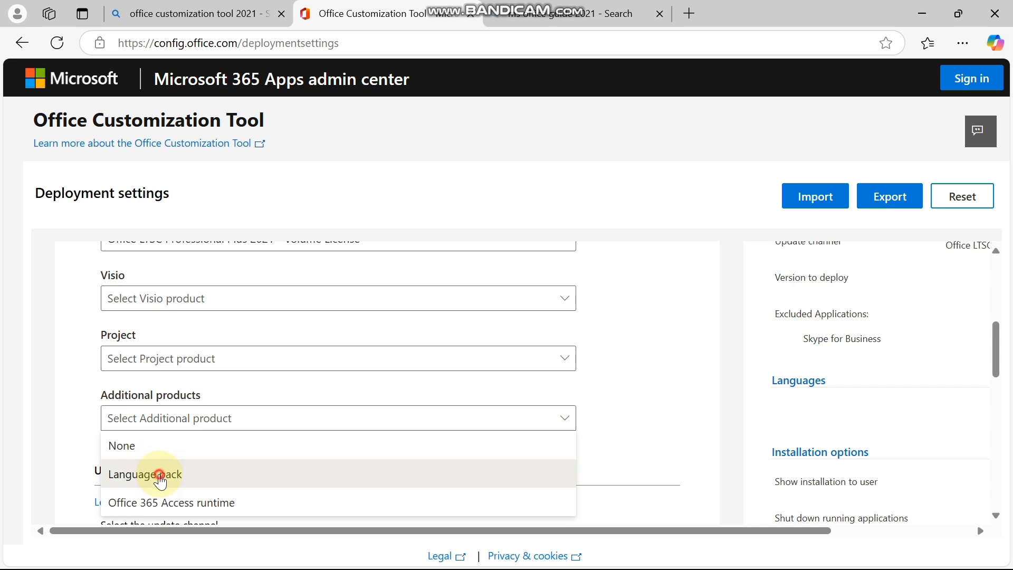
{"action": "left_click", "coordinate": [163, 475]}
Exclude Access, OneDrive Desktop, Outlook and OneNote from the deployment and continue to the language settings.
{"action": "scroll", "coordinate": [174, 449], "scroll_direction": "down", "scroll_amount": 4}
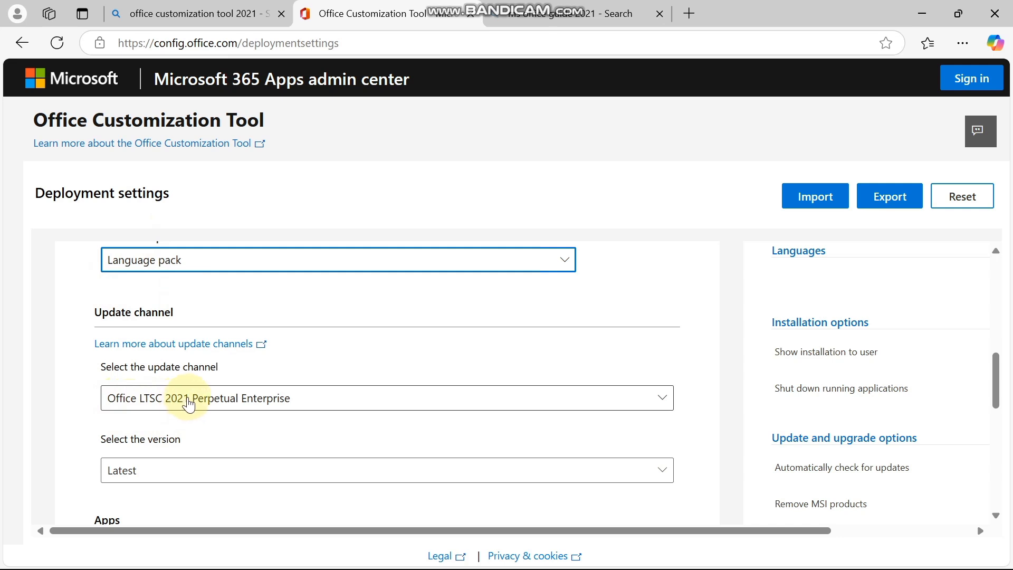
{"action": "scroll", "coordinate": [254, 412], "scroll_direction": "down", "scroll_amount": 1}
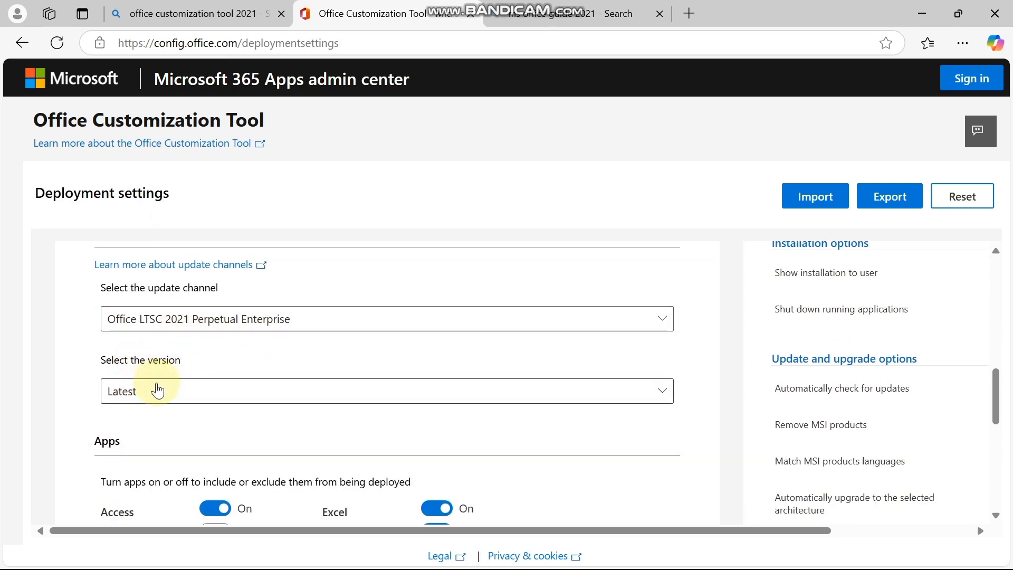
{"action": "scroll", "coordinate": [164, 400], "scroll_direction": "down", "scroll_amount": 2}
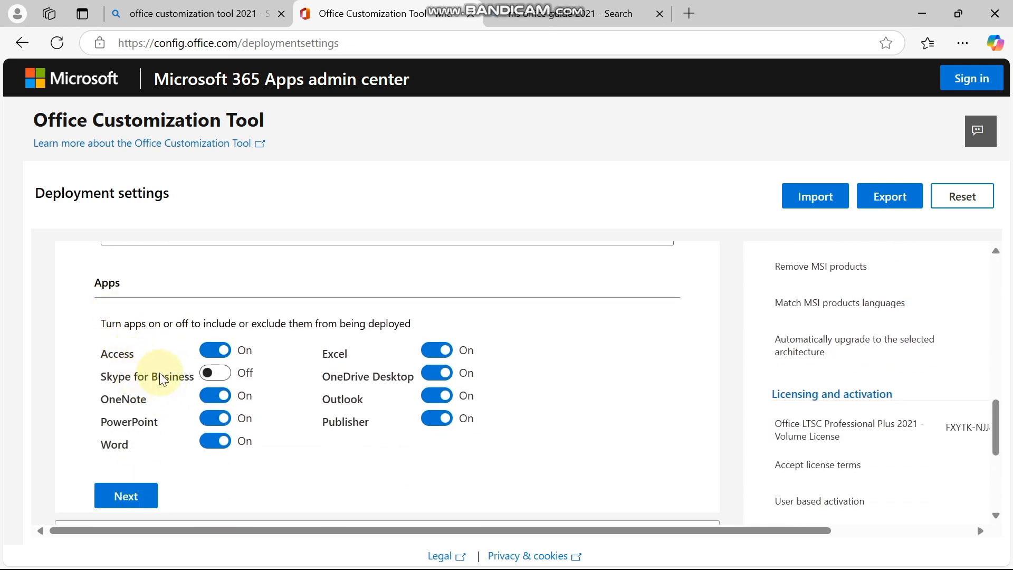
{"action": "left_click", "coordinate": [214, 355]}
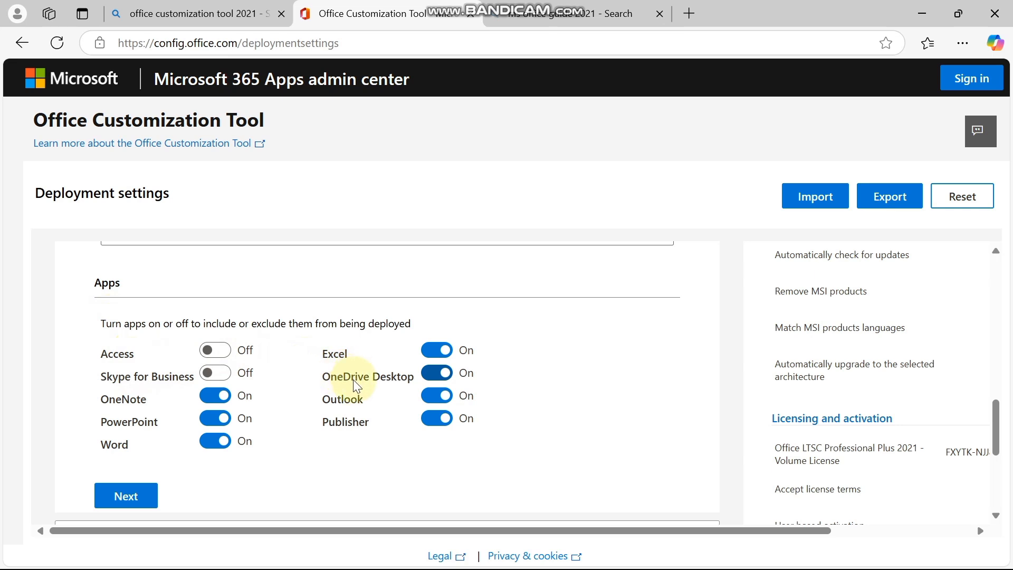
{"action": "left_click", "coordinate": [433, 374]}
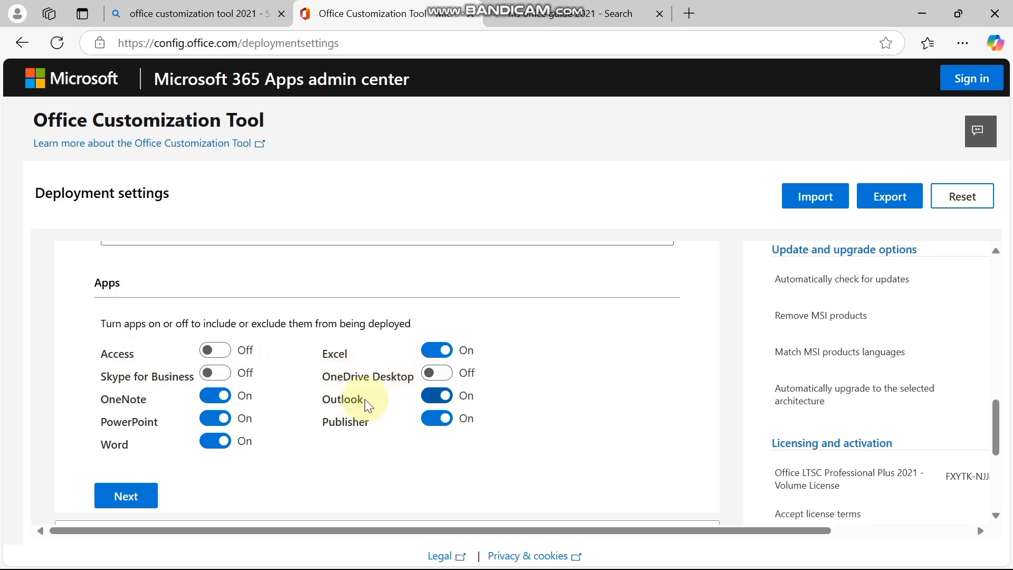
{"action": "left_click", "coordinate": [436, 396]}
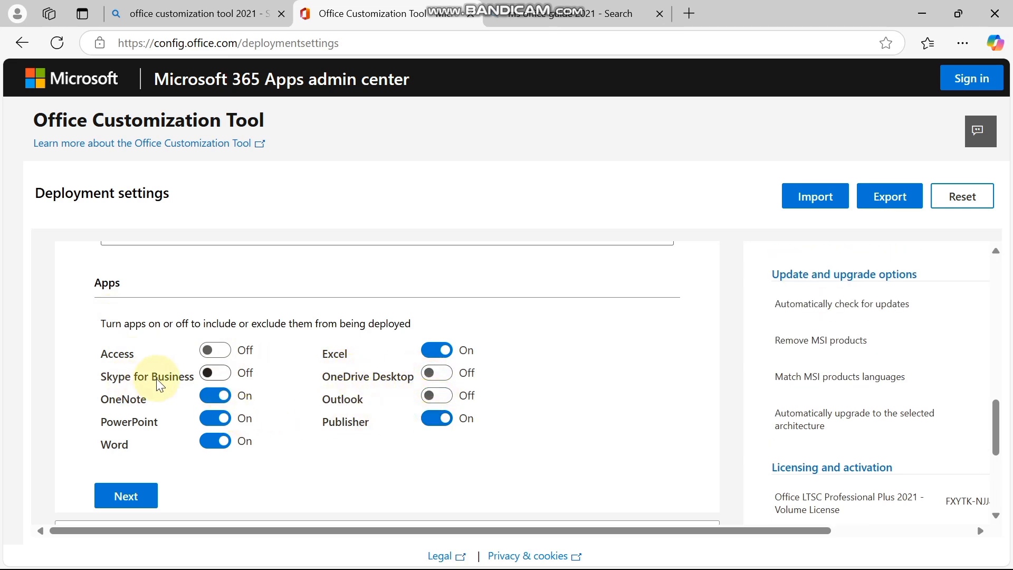
{"action": "left_click", "coordinate": [211, 396]}
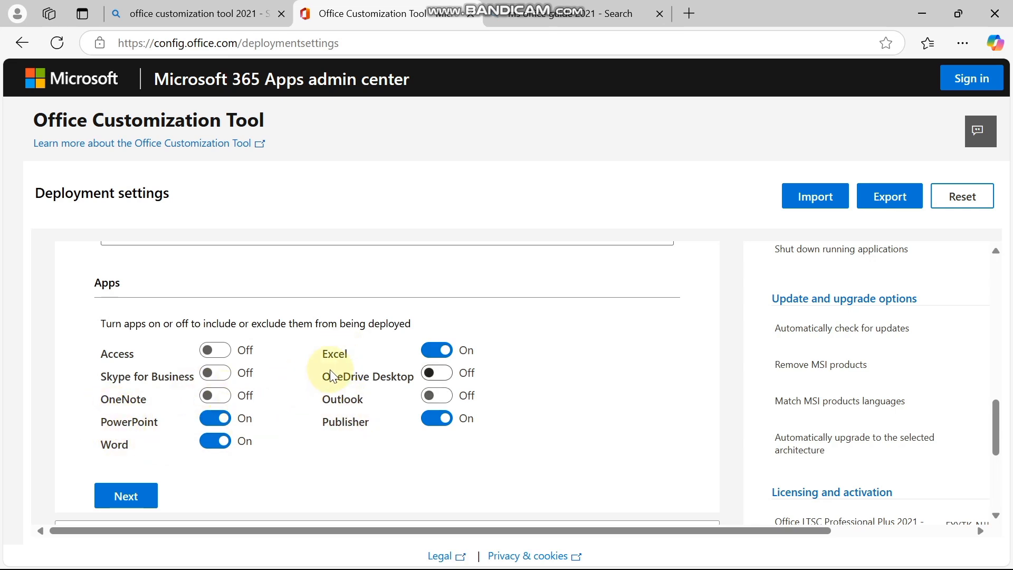
{"action": "scroll", "coordinate": [269, 394], "scroll_direction": "down", "scroll_amount": 2}
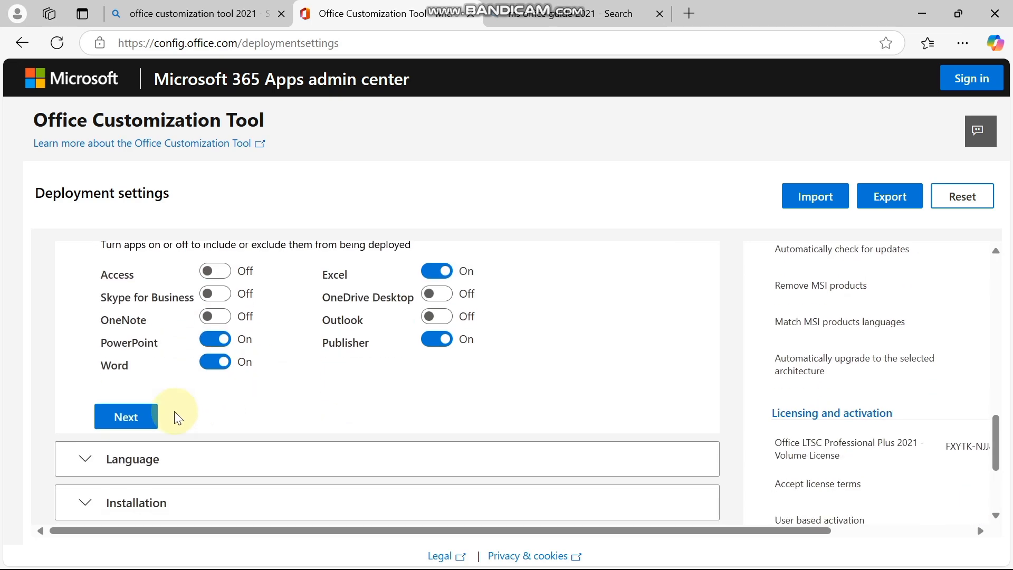
{"action": "left_click", "coordinate": [140, 416]}
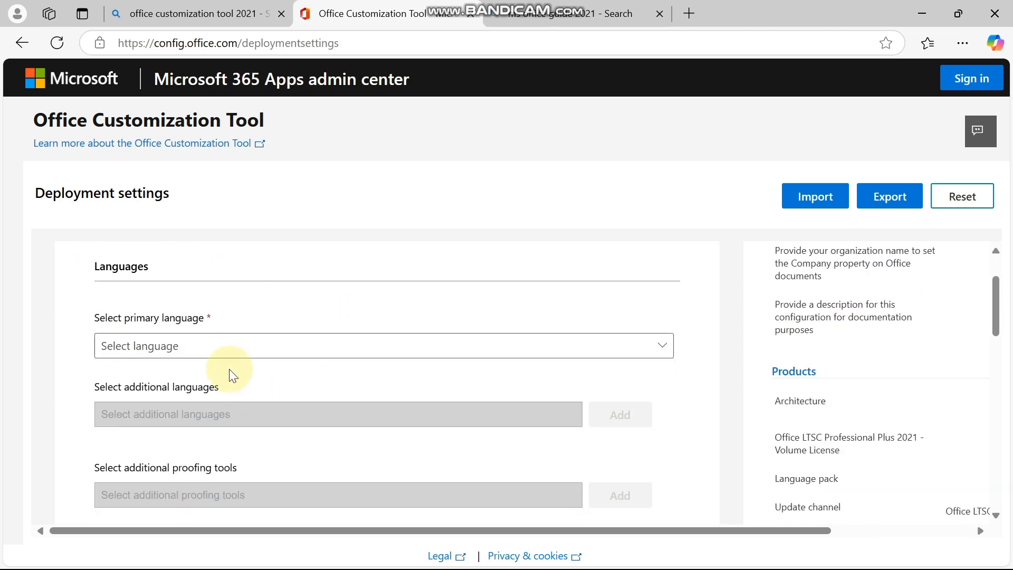
Set the primary language to English (United States) and continue to the installation settings.
{"action": "left_click", "coordinate": [215, 349]}
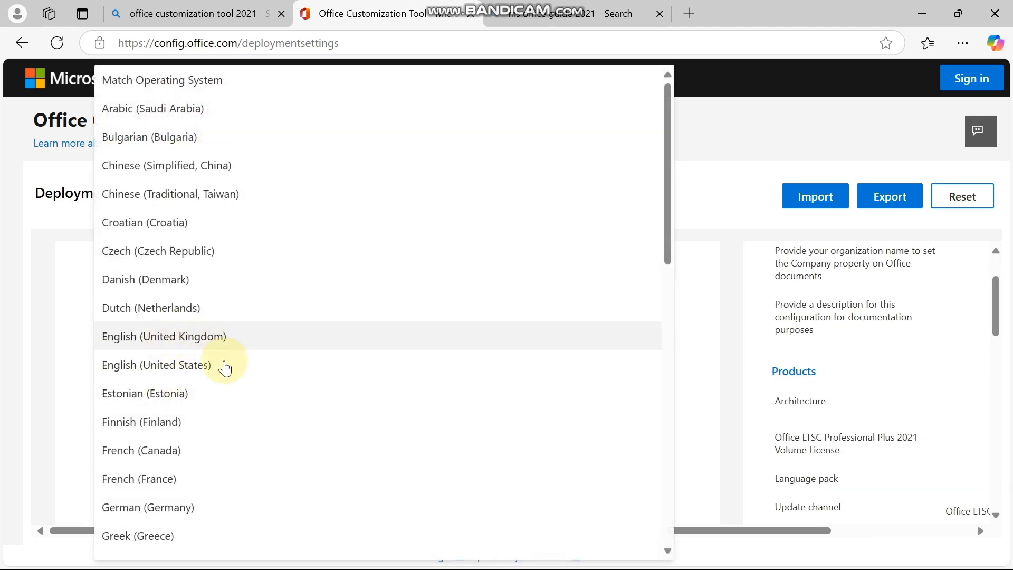
{"action": "left_click", "coordinate": [160, 370]}
{"action": "scroll", "coordinate": [160, 368], "scroll_direction": "down", "scroll_amount": 1}
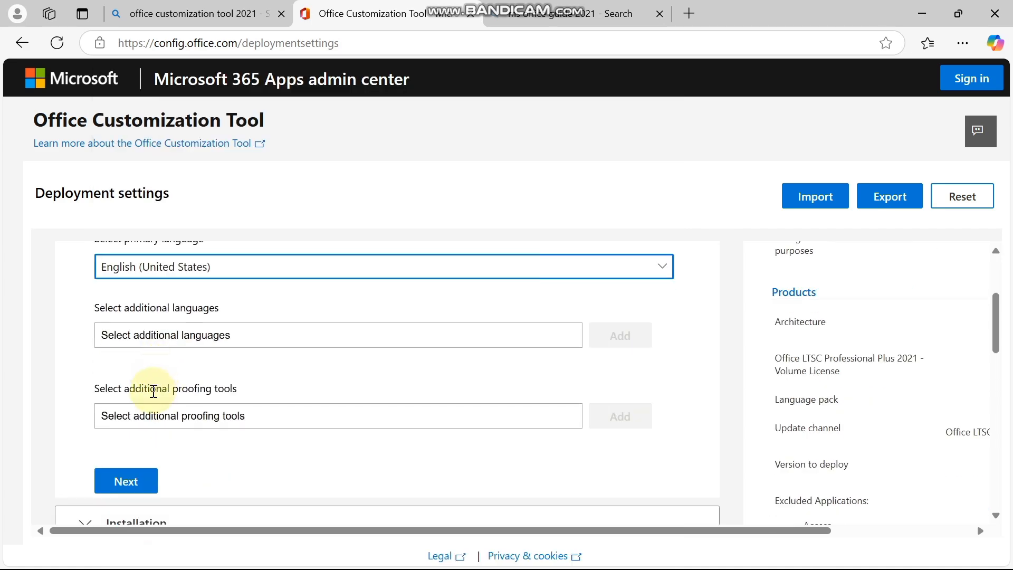
{"action": "scroll", "coordinate": [140, 364], "scroll_direction": "down", "scroll_amount": 2}
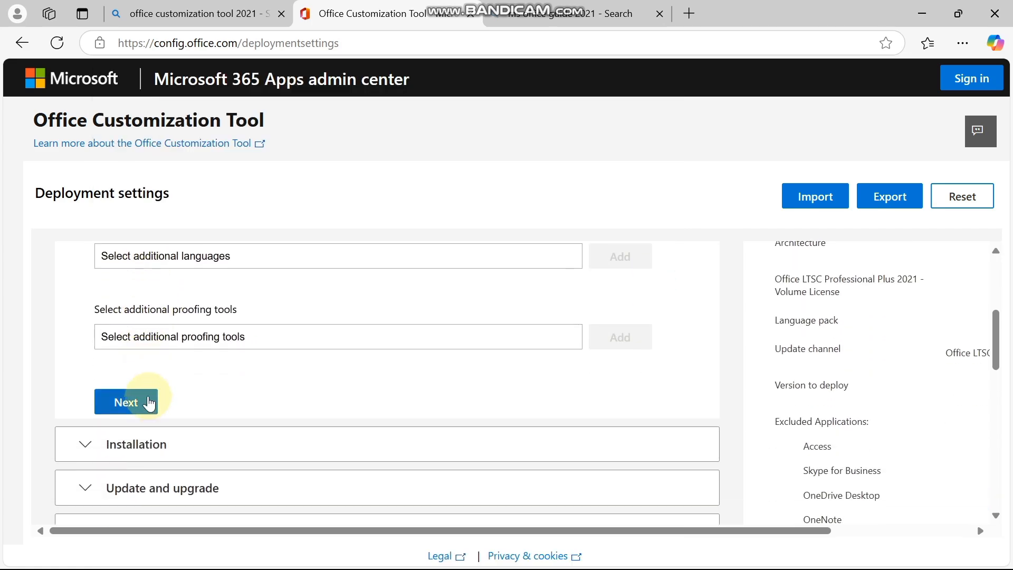
{"action": "left_click", "coordinate": [149, 404]}
Keep the Office Content Delivery Network (CDN) as the deployment source and continue to the update and upgrade settings.
{"action": "scroll", "coordinate": [176, 379], "scroll_direction": "down", "scroll_amount": 3}
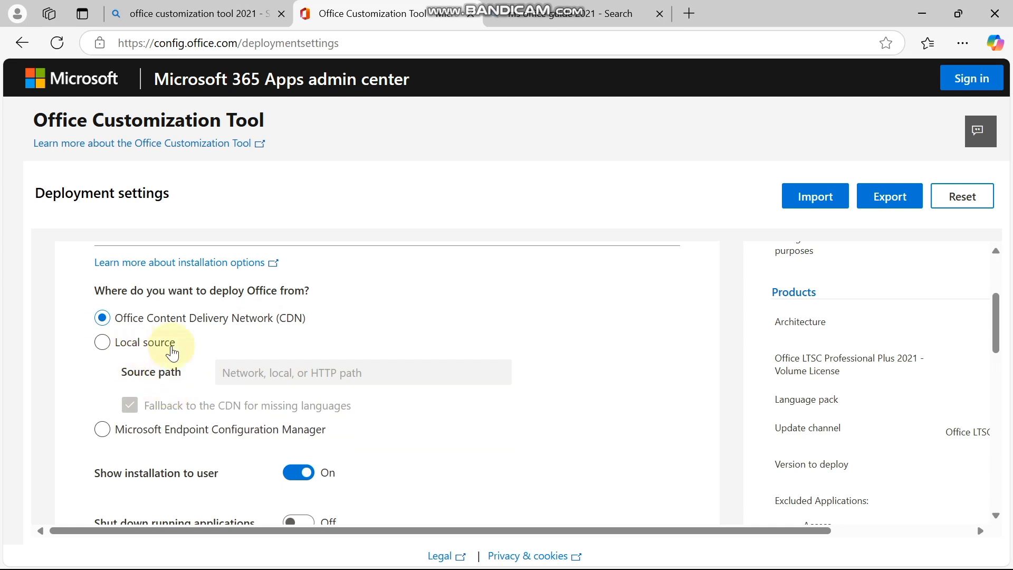
{"action": "scroll", "coordinate": [207, 391], "scroll_direction": "down", "scroll_amount": 3}
{"action": "left_click", "coordinate": [142, 423]}
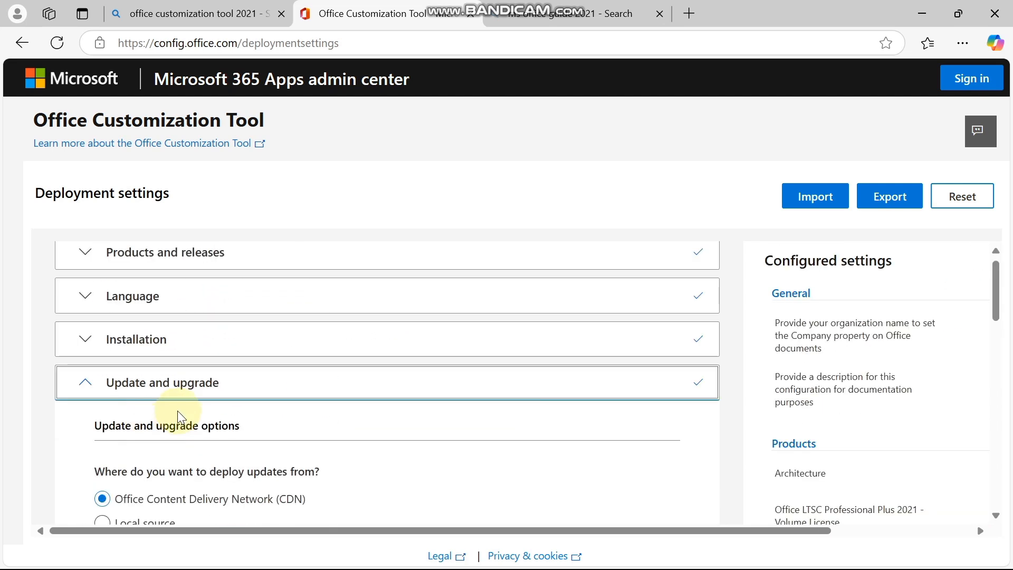
Turn off uninstalling MSI versions of Office in the upgrade options and continue to licensing and activation.
{"action": "scroll", "coordinate": [177, 410], "scroll_direction": "down", "scroll_amount": 3}
{"action": "scroll", "coordinate": [165, 404], "scroll_direction": "down", "scroll_amount": 3}
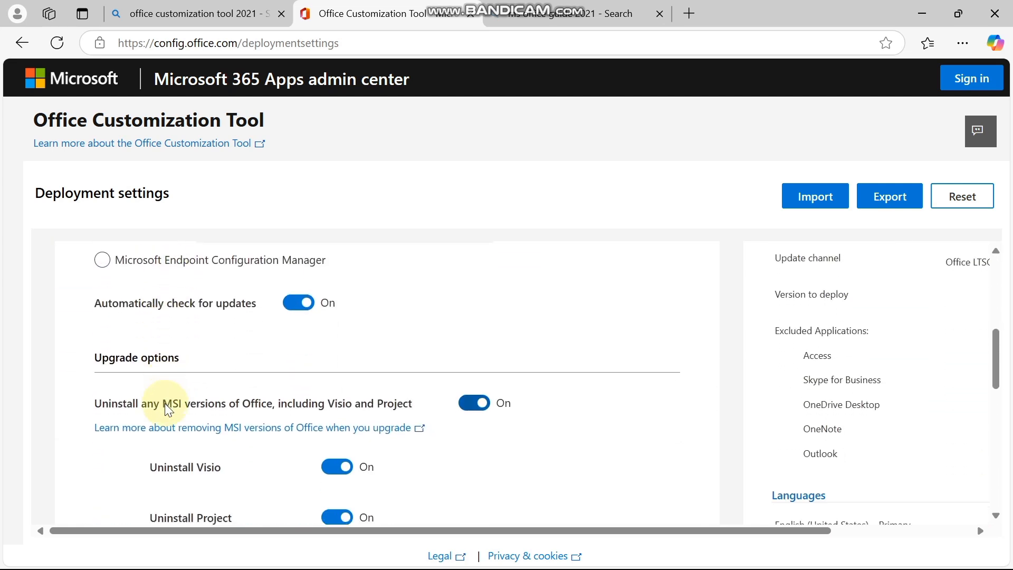
{"action": "scroll", "coordinate": [165, 403], "scroll_direction": "down", "scroll_amount": 2}
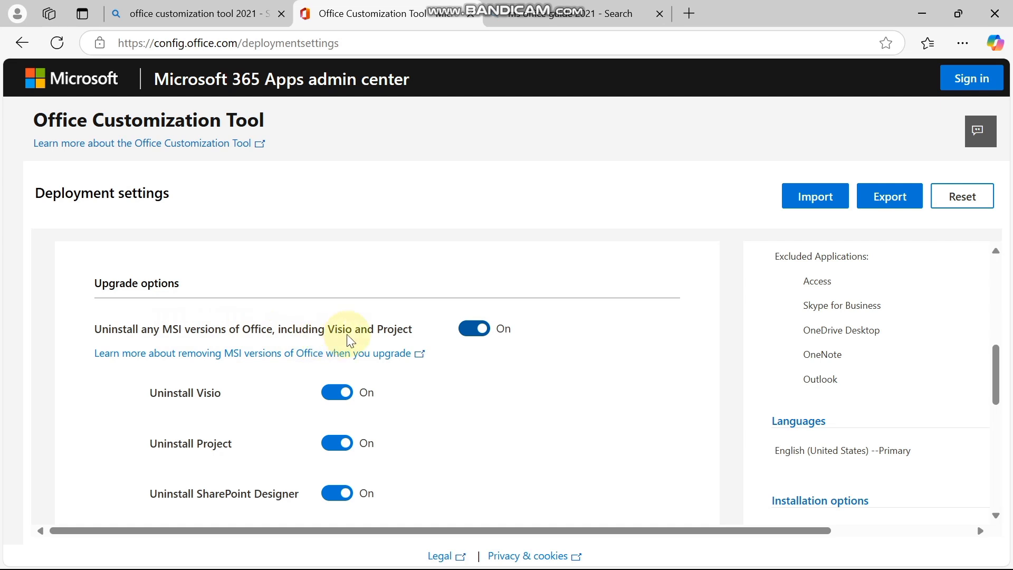
{"action": "scroll", "coordinate": [305, 383], "scroll_direction": "down", "scroll_amount": 2}
{"action": "left_click", "coordinate": [344, 377]}
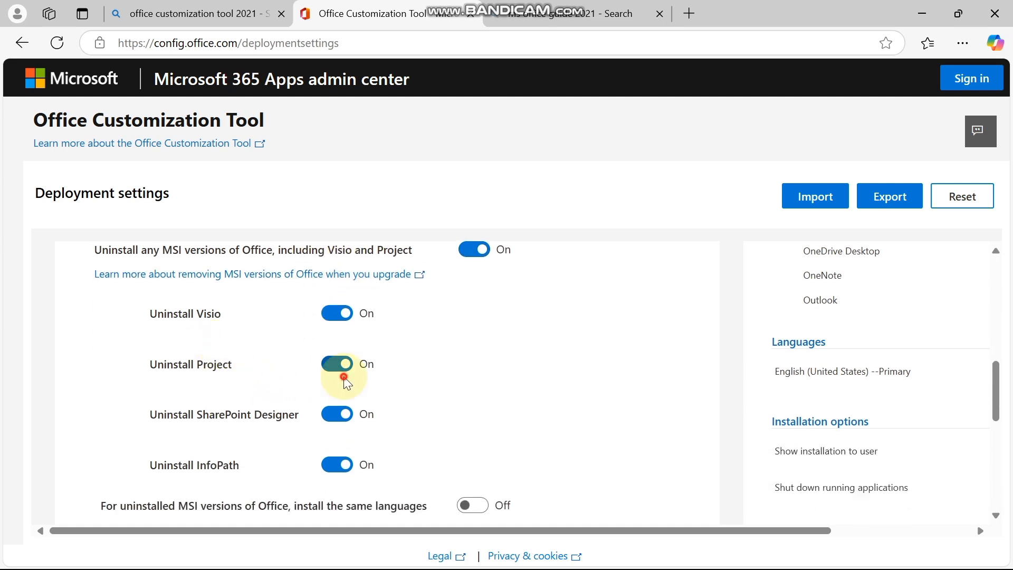
{"action": "scroll", "coordinate": [344, 376], "scroll_direction": "down", "scroll_amount": 3}
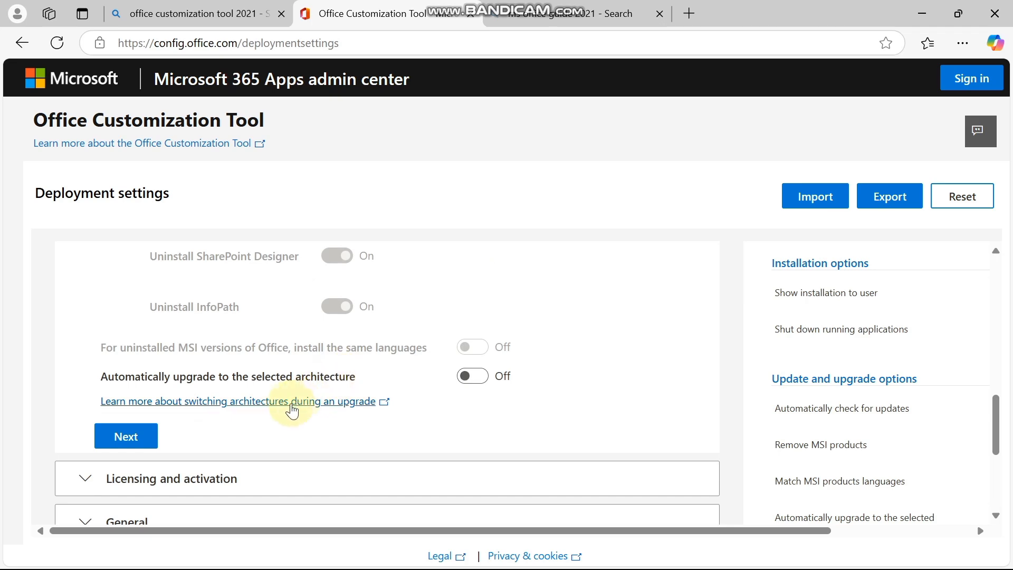
{"action": "left_click", "coordinate": [149, 446]}
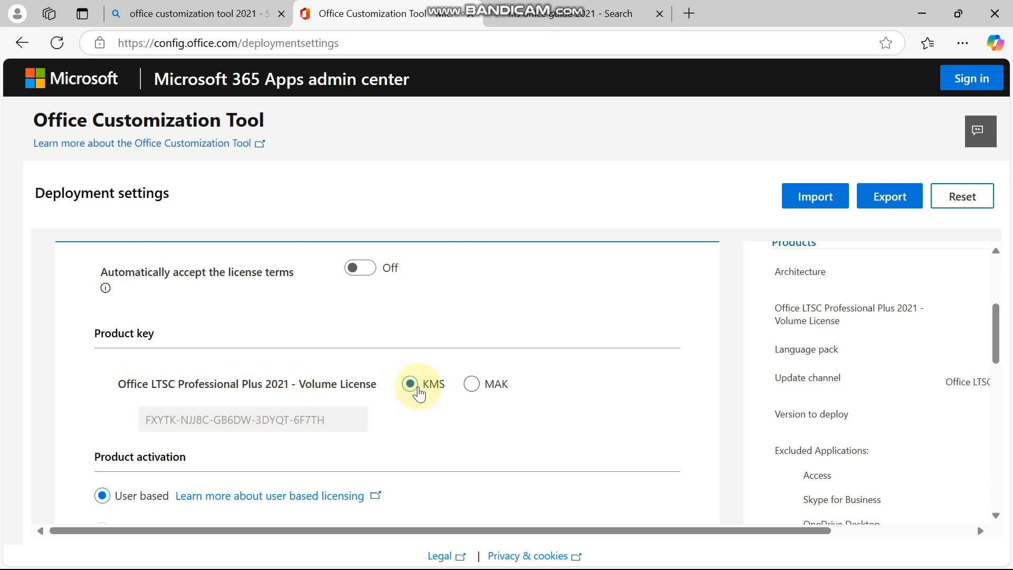
Switch the product key type for Office LTSC Professional Plus 2021 to MAK and back to KMS.
{"action": "left_click", "coordinate": [469, 393]}
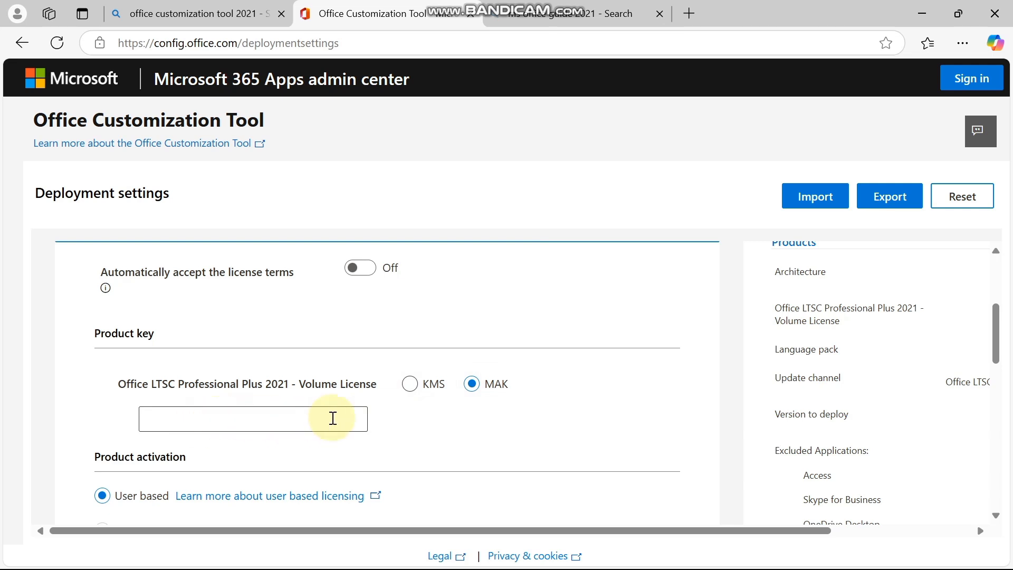
{"action": "left_click", "coordinate": [410, 391]}
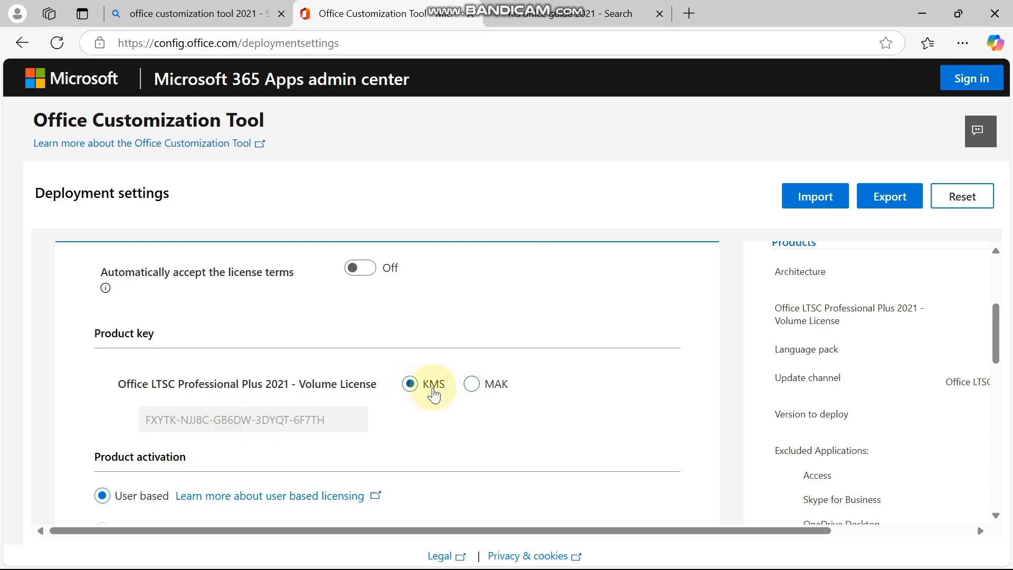
{"action": "left_click_drag", "start_coordinate": [150, 420], "coordinate": [299, 421]}
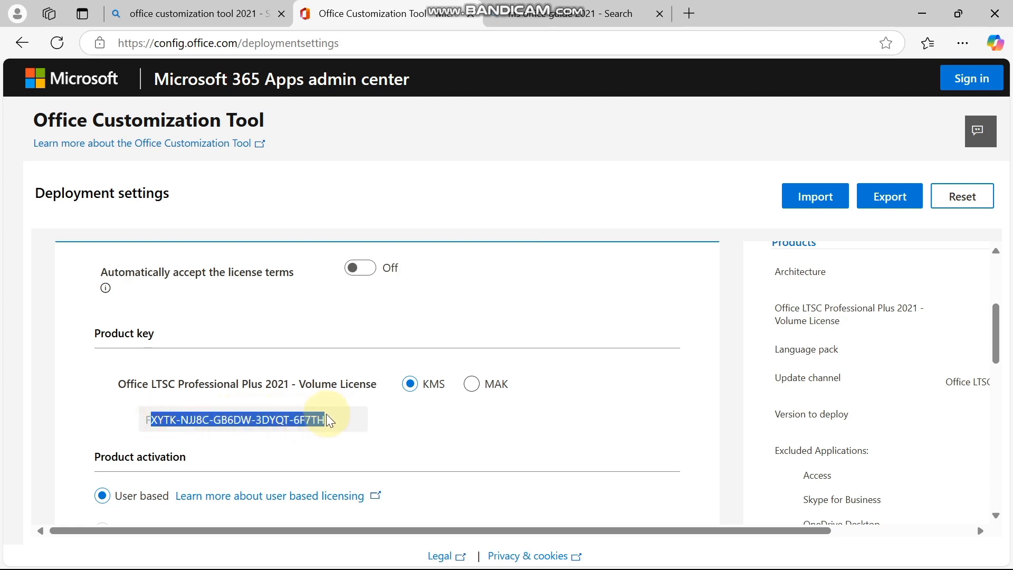
{"action": "right_click", "coordinate": [299, 422]}
{"action": "left_click", "coordinate": [153, 422]}
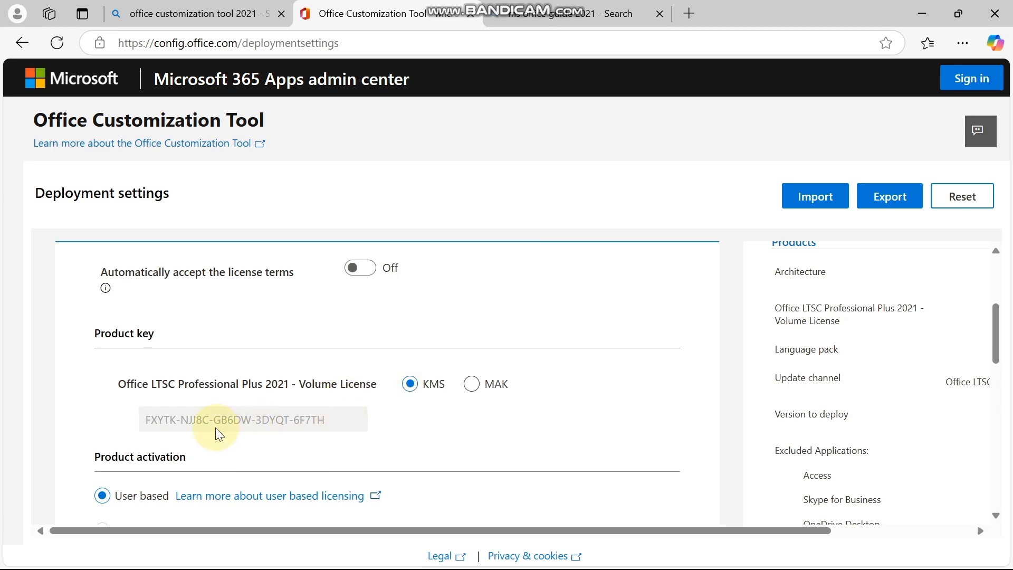
Accept the licensing and activation settings and continue past the General section to the application preferences, leaving the description empty.
{"action": "scroll", "coordinate": [219, 434], "scroll_direction": "down", "scroll_amount": 5}
{"action": "left_click", "coordinate": [127, 448]}
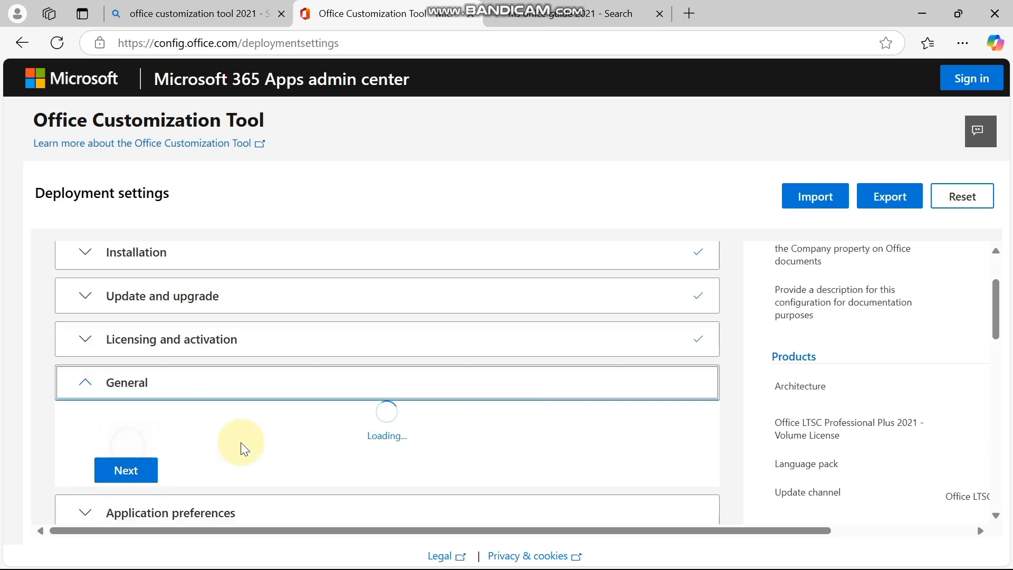
{"action": "scroll", "coordinate": [246, 441], "scroll_direction": "down", "scroll_amount": 4}
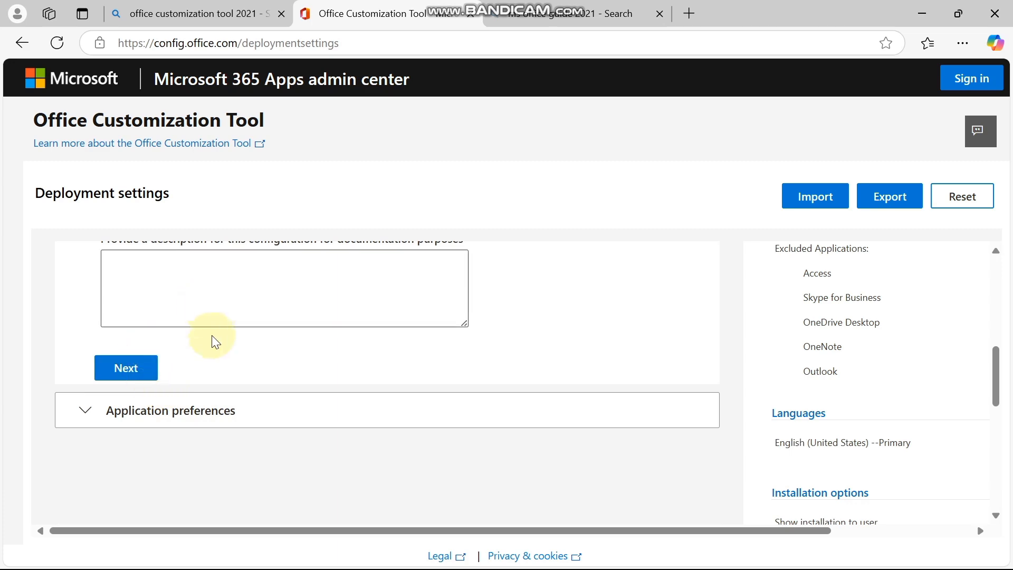
{"action": "scroll", "coordinate": [181, 423], "scroll_direction": "up", "scroll_amount": 2}
{"action": "left_click", "coordinate": [141, 445]}
Look through the application preferences and finish the deployment settings without changing any of them.
{"action": "scroll", "coordinate": [219, 426], "scroll_direction": "down", "scroll_amount": 1}
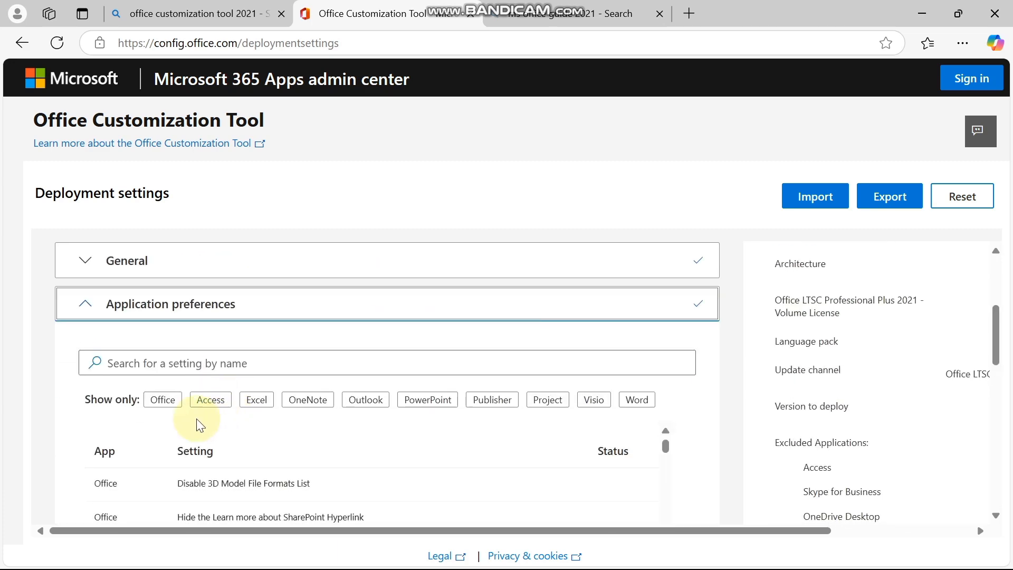
{"action": "scroll", "coordinate": [168, 426], "scroll_direction": "down", "scroll_amount": 3}
{"action": "scroll", "coordinate": [168, 426], "scroll_direction": "up", "scroll_amount": 2}
{"action": "scroll", "coordinate": [388, 349], "scroll_direction": "up", "scroll_amount": 4}
{"action": "scroll", "coordinate": [380, 362], "scroll_direction": "down", "scroll_amount": 12}
{"action": "left_click", "coordinate": [152, 418]}
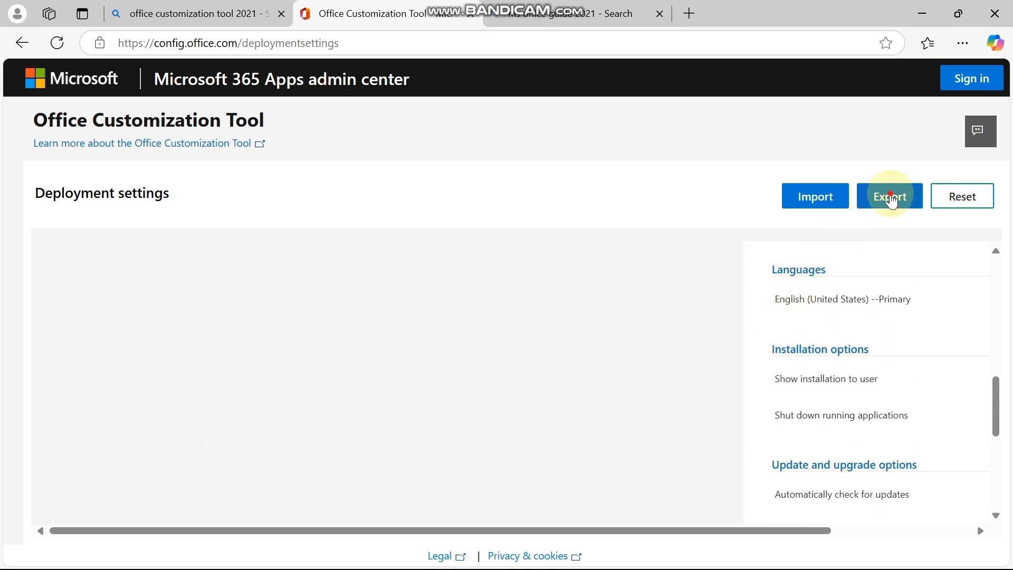
Export the configuration as Configuration, using Office Open XML formats as the default file format and accepting the license agreement.
{"action": "left_click", "coordinate": [880, 205]}
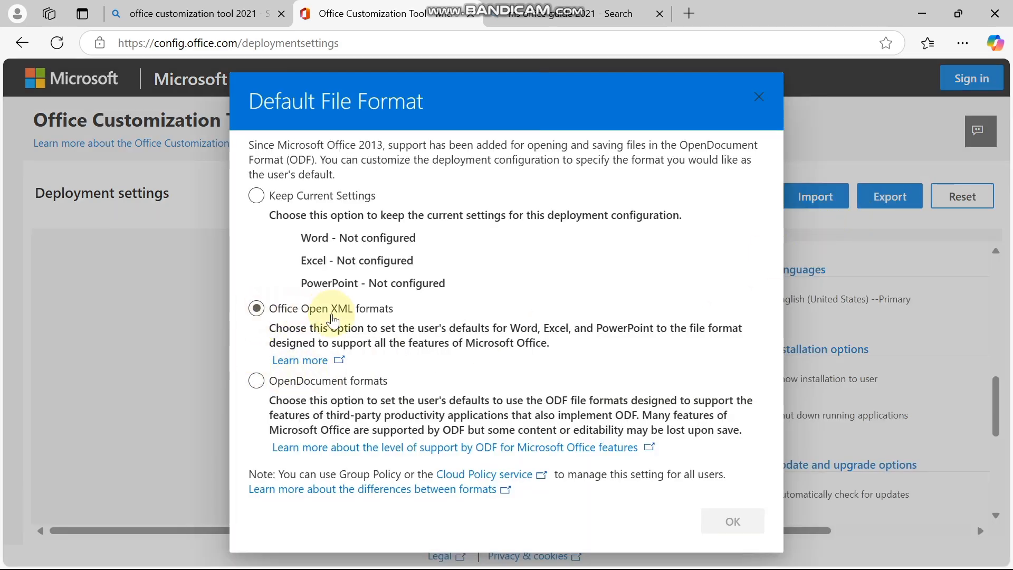
{"action": "left_click", "coordinate": [264, 313]}
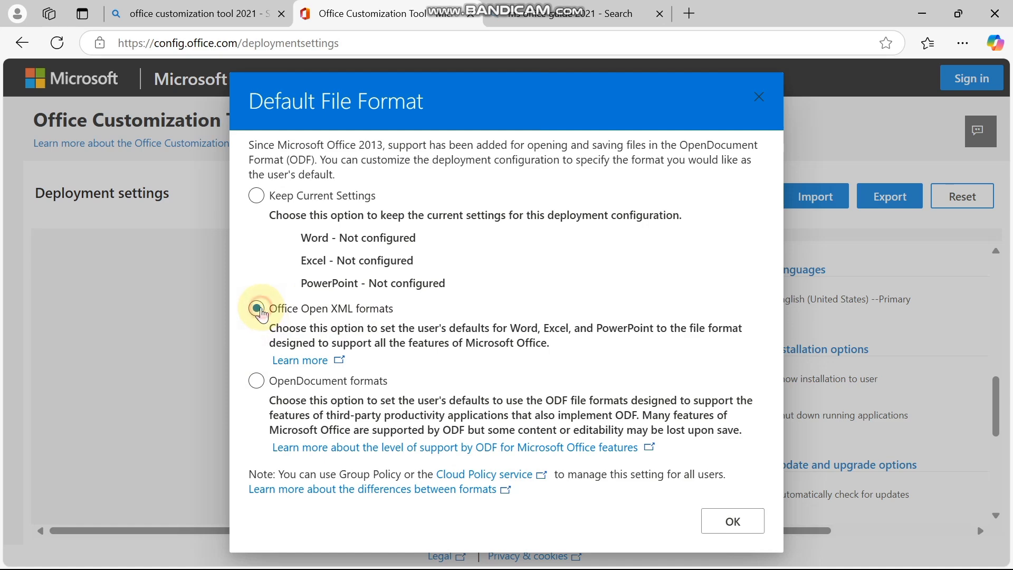
{"action": "left_click", "coordinate": [716, 534]}
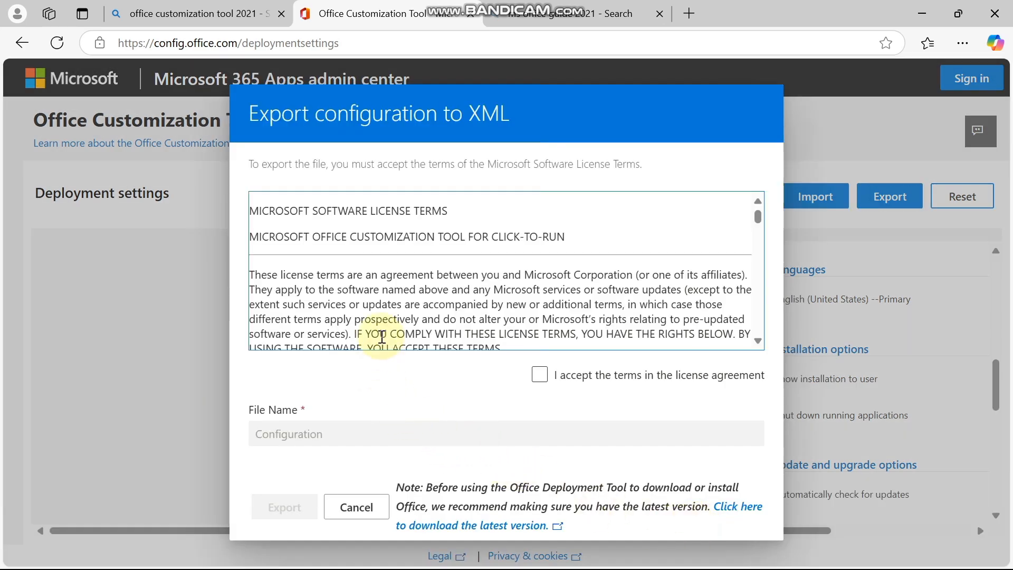
{"action": "left_click", "coordinate": [540, 379]}
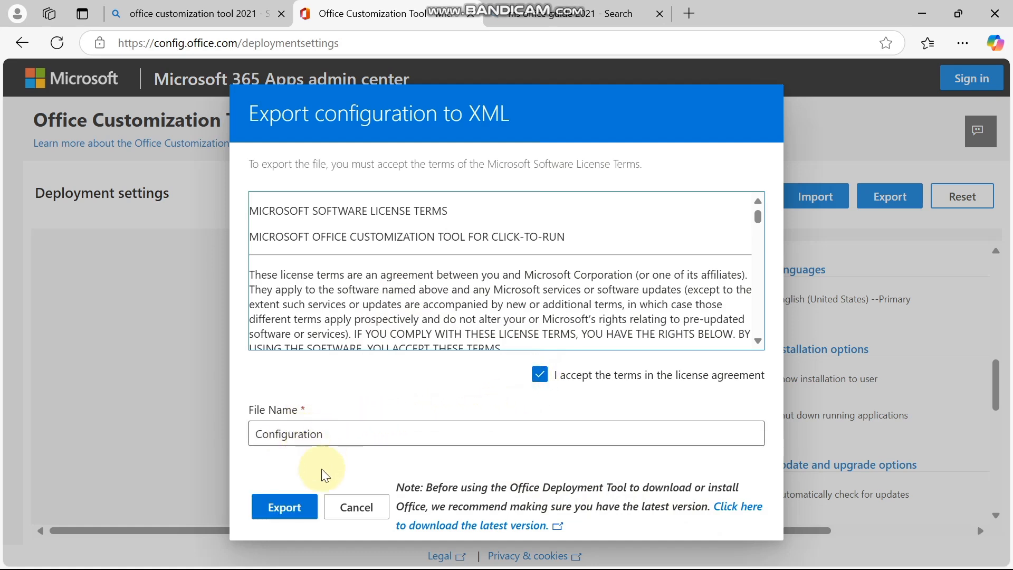
{"action": "left_click", "coordinate": [287, 507]}
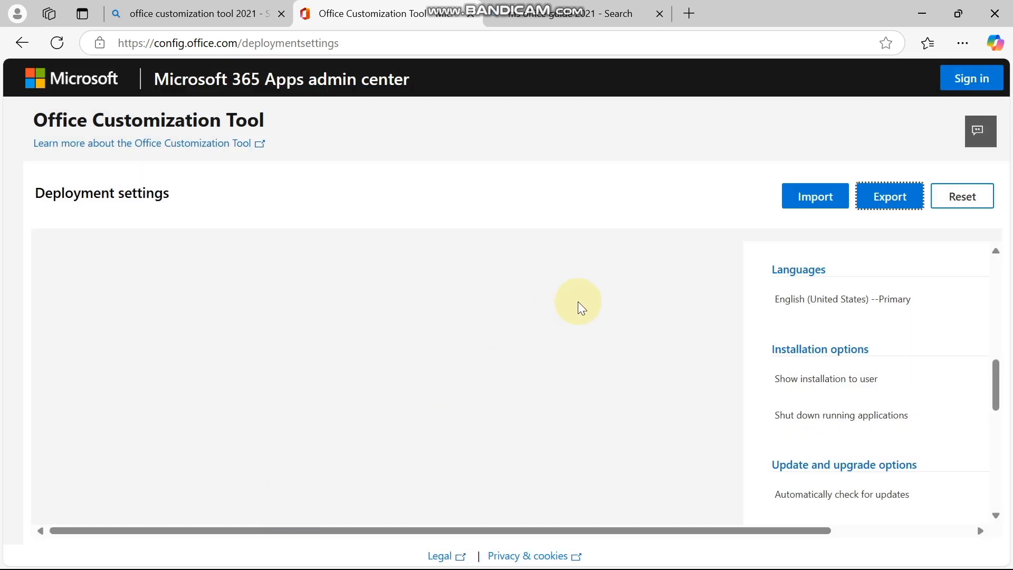
Keep the downloaded Configuration.xml despite the browser's safety prompt and show it in its folder.
{"action": "left_click", "coordinate": [961, 44]}
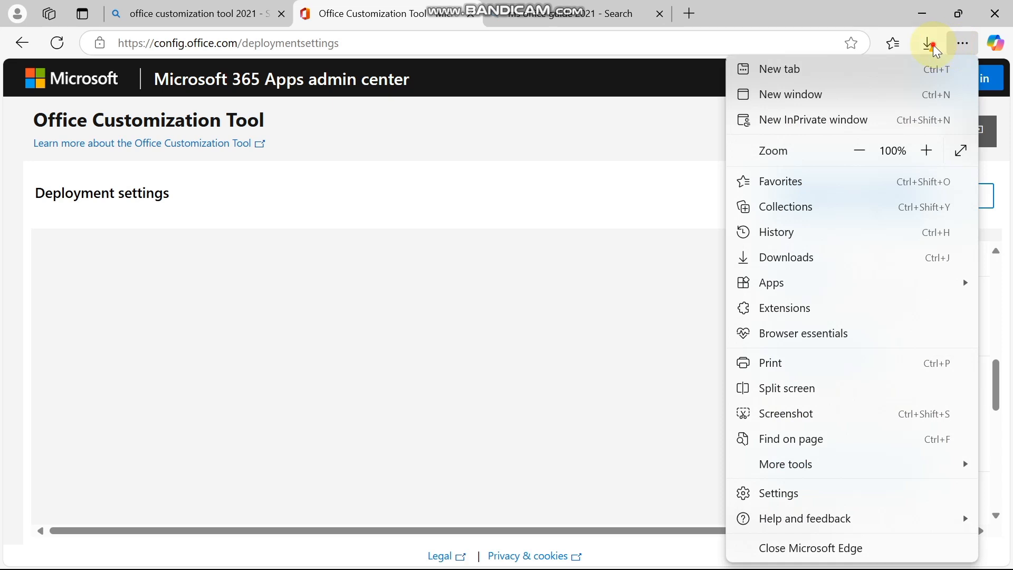
{"action": "left_click", "coordinate": [932, 45]}
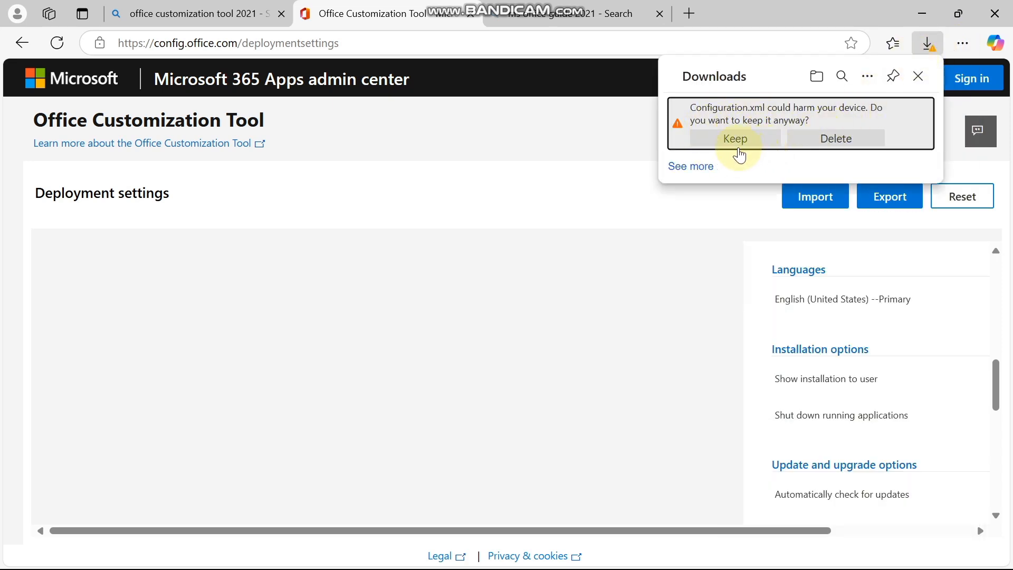
{"action": "left_click", "coordinate": [745, 138]}
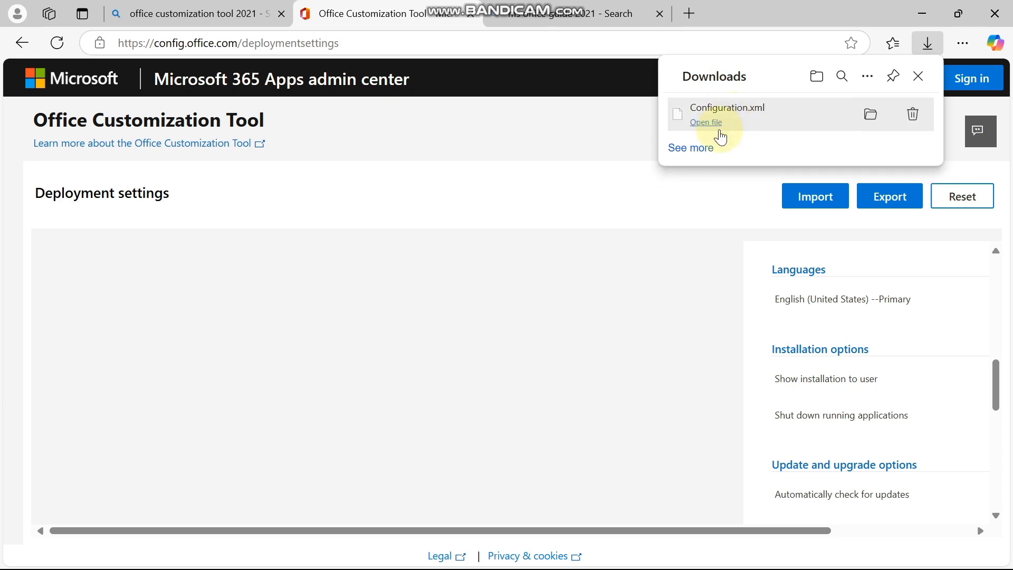
{"action": "left_click", "coordinate": [871, 114]}
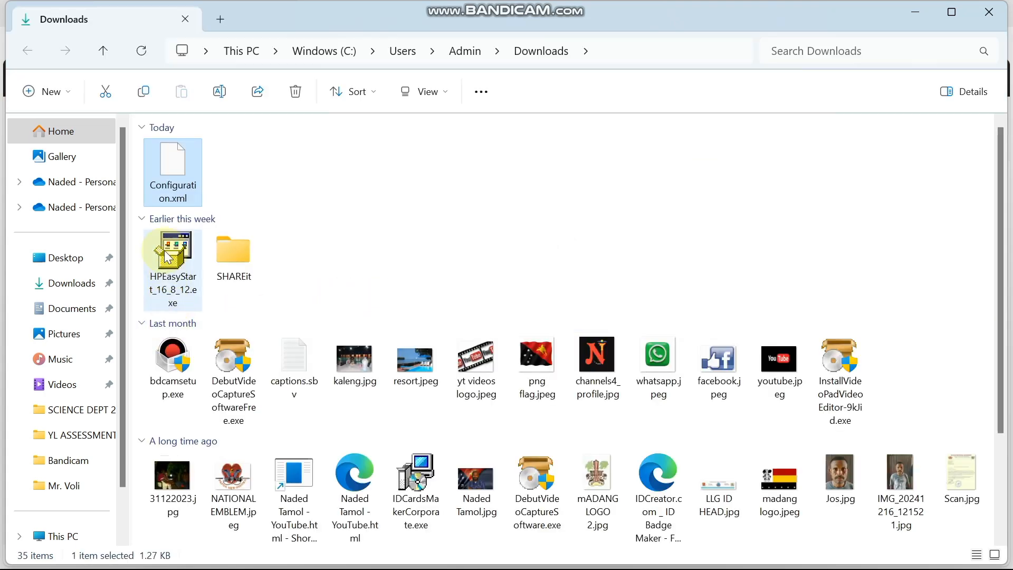
Cut Configuration.xml from the Downloads folder and minimize the open windows to reach the desktop.
{"action": "right_click", "coordinate": [174, 164]}
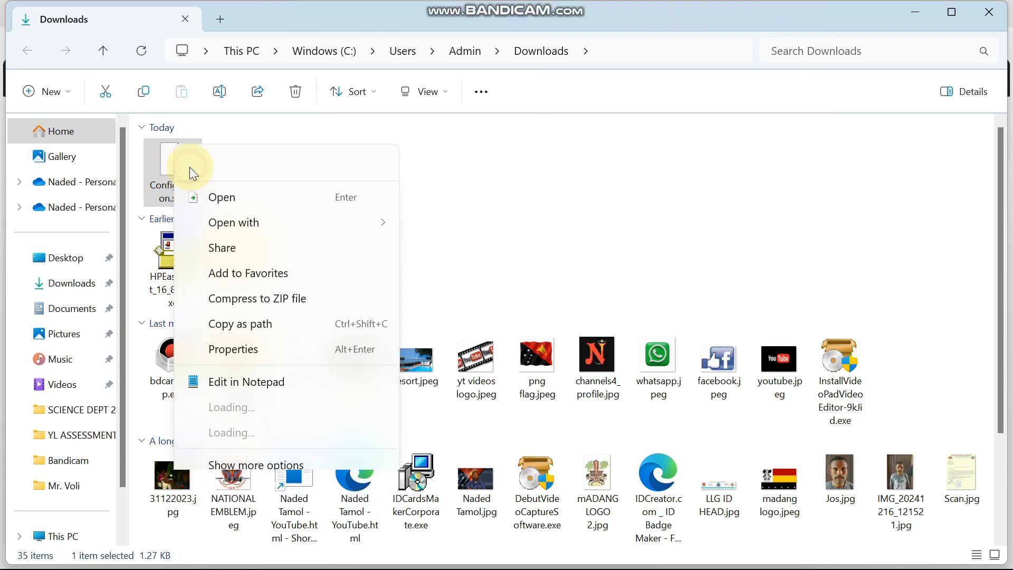
{"action": "left_click", "coordinate": [194, 164]}
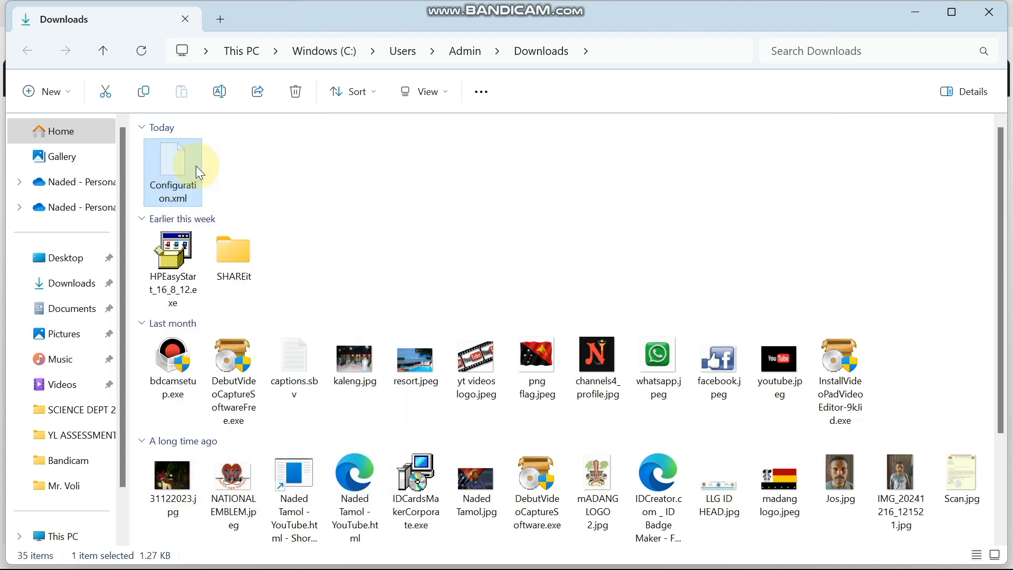
{"action": "left_click", "coordinate": [920, 15]}
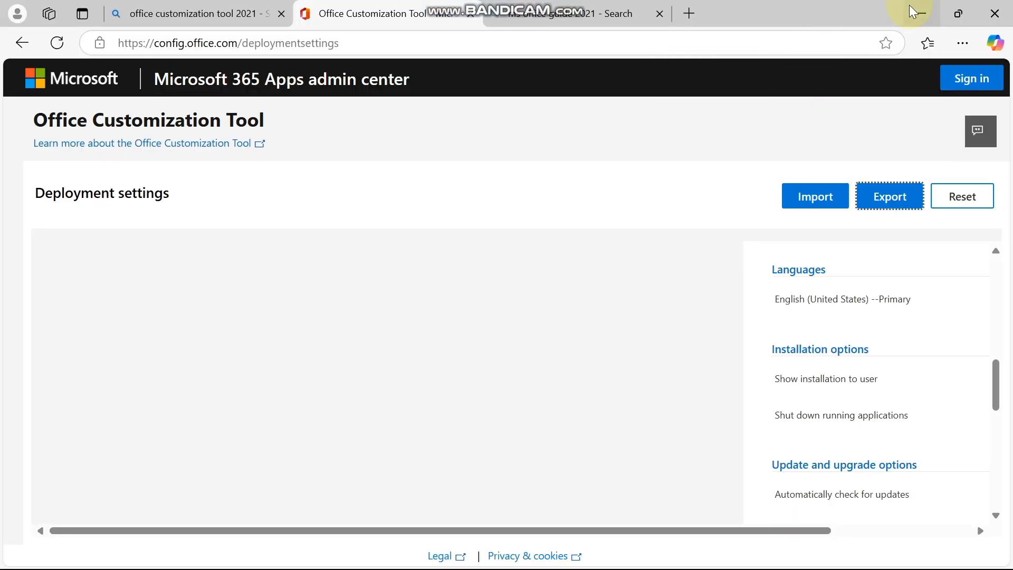
{"action": "left_click", "coordinate": [919, 10]}
Create a new folder on the desktop and name it Office 2021.
{"action": "right_click", "coordinate": [485, 261]}
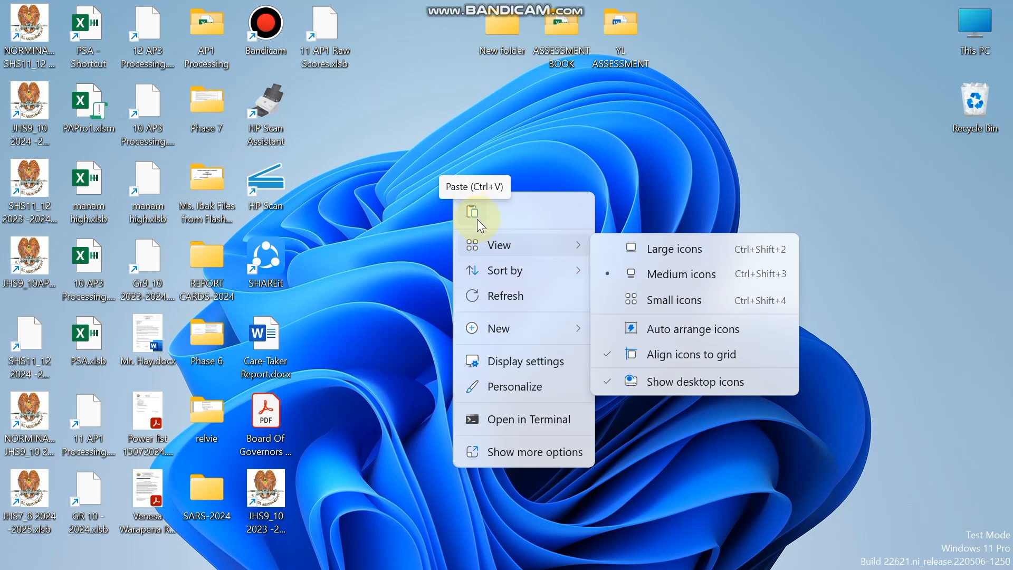
{"action": "mouse_move", "coordinate": [490, 343]}
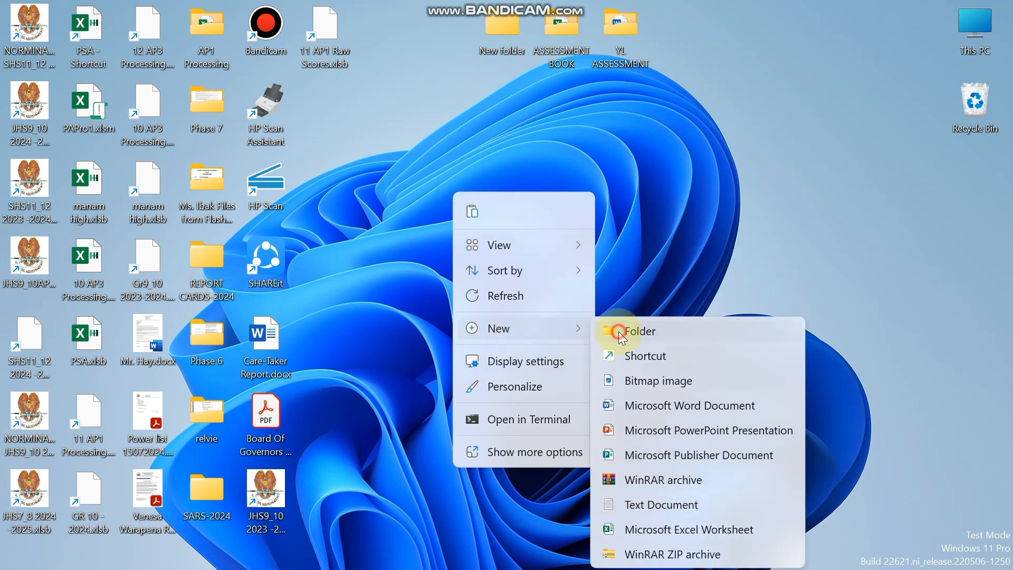
{"action": "left_click", "coordinate": [593, 332]}
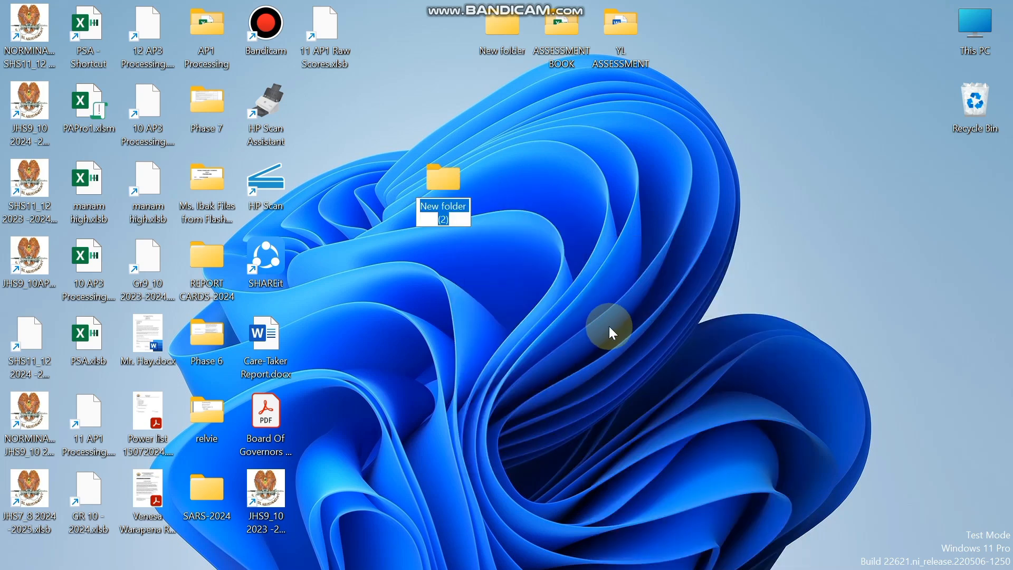
{"action": "type", "text": "Office 2021"}
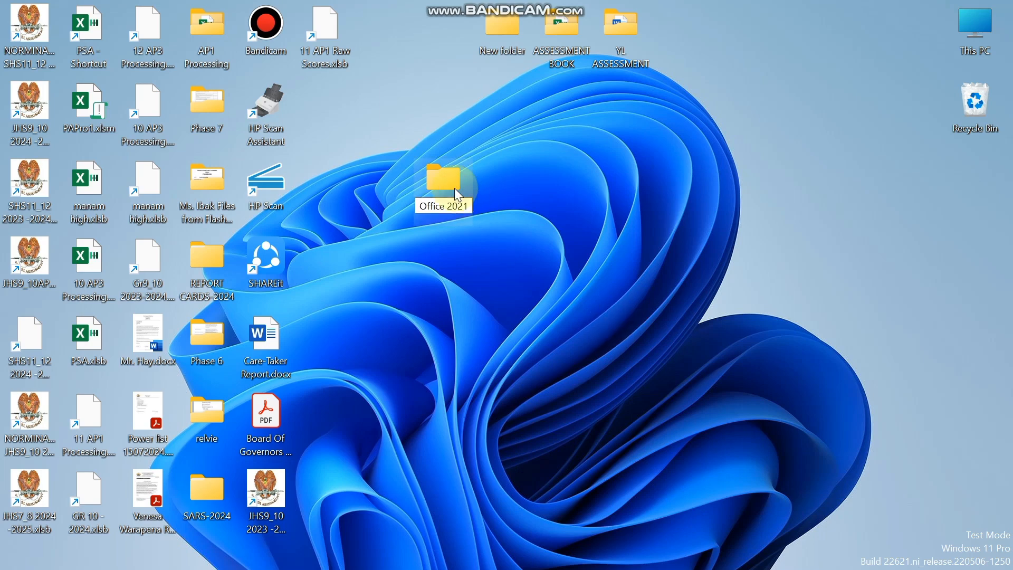
{"action": "key", "text": "Return"}
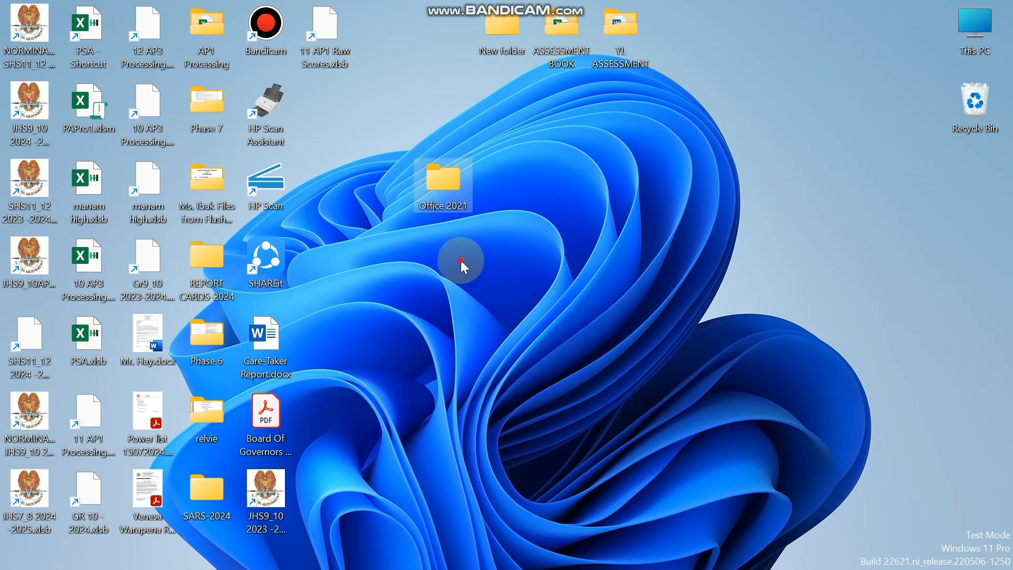
Paste the cut Configuration.xml into the Office 2021 folder and minimize the folder window.
{"action": "left_click", "coordinate": [438, 186]}
{"action": "double_click", "coordinate": [438, 189]}
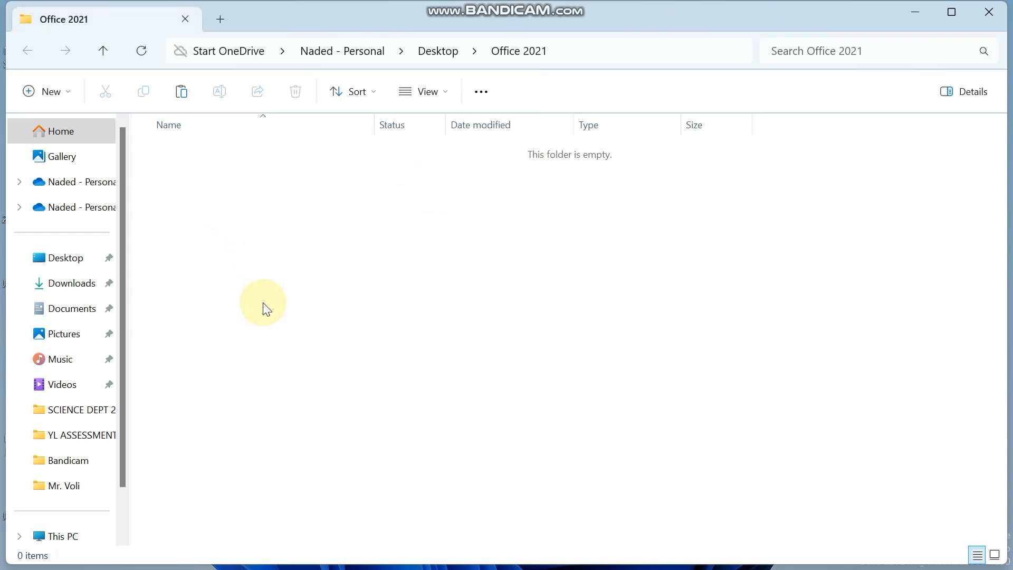
{"action": "left_click", "coordinate": [240, 230]}
{"action": "right_click", "coordinate": [259, 259]}
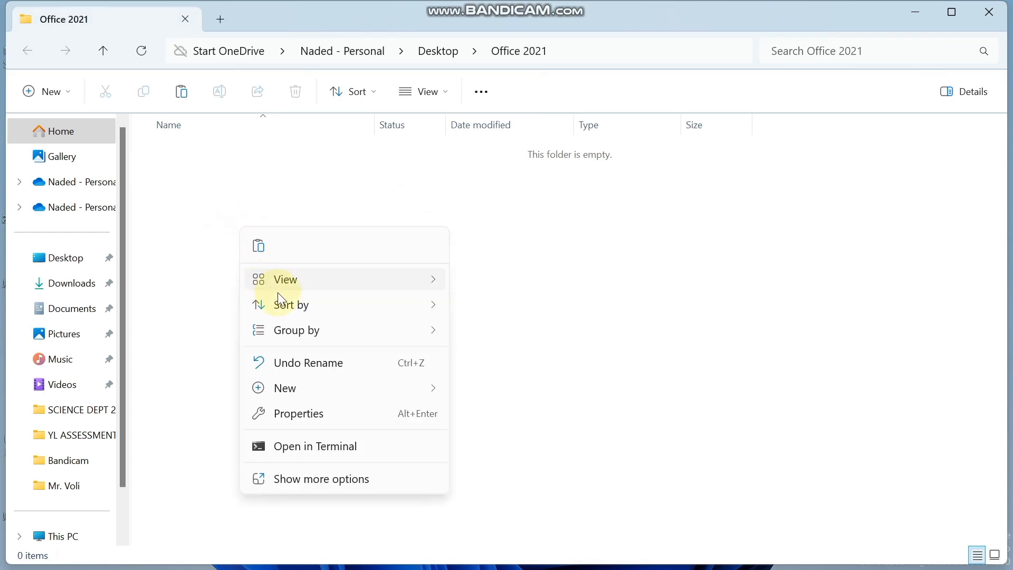
{"action": "left_click", "coordinate": [262, 241]}
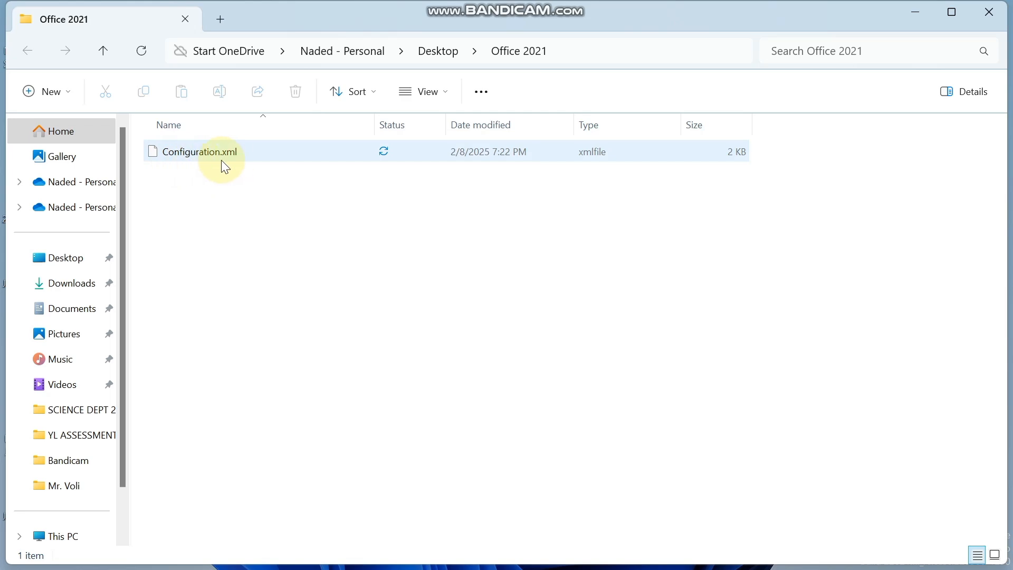
{"action": "left_click", "coordinate": [254, 204]}
{"action": "left_click", "coordinate": [920, 10]}
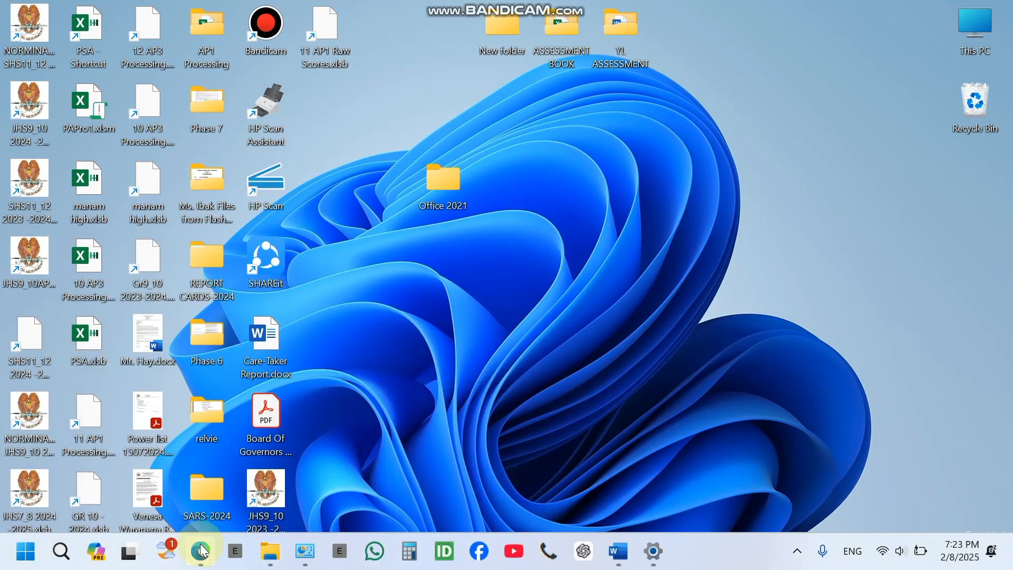
Switch to Microsoft Edge and search Bing for "office deployment tool" in place of the earlier query.
{"action": "left_click", "coordinate": [204, 550]}
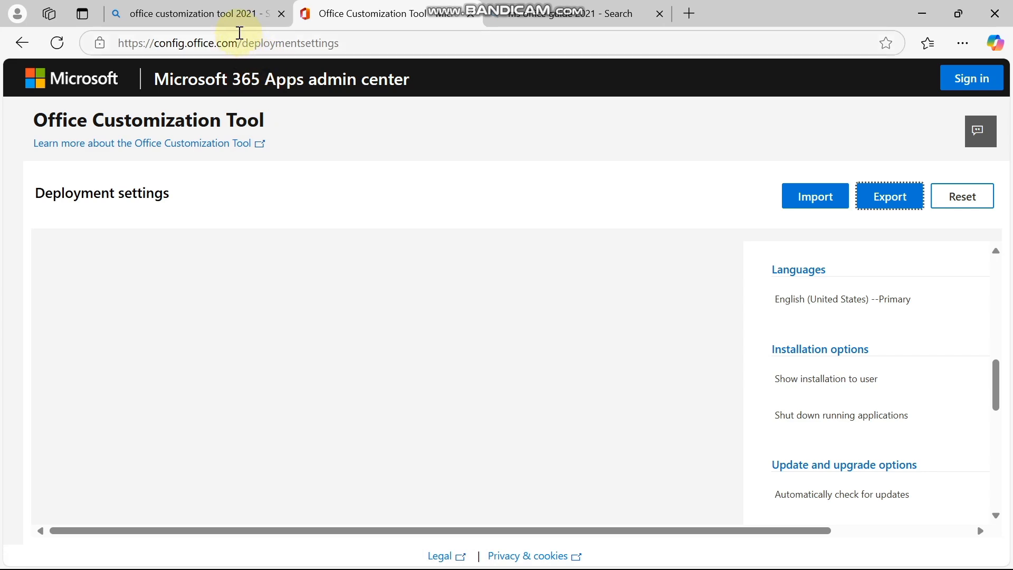
{"action": "left_click", "coordinate": [241, 15]}
{"action": "left_click_drag", "start_coordinate": [351, 95], "coordinate": [164, 103]}
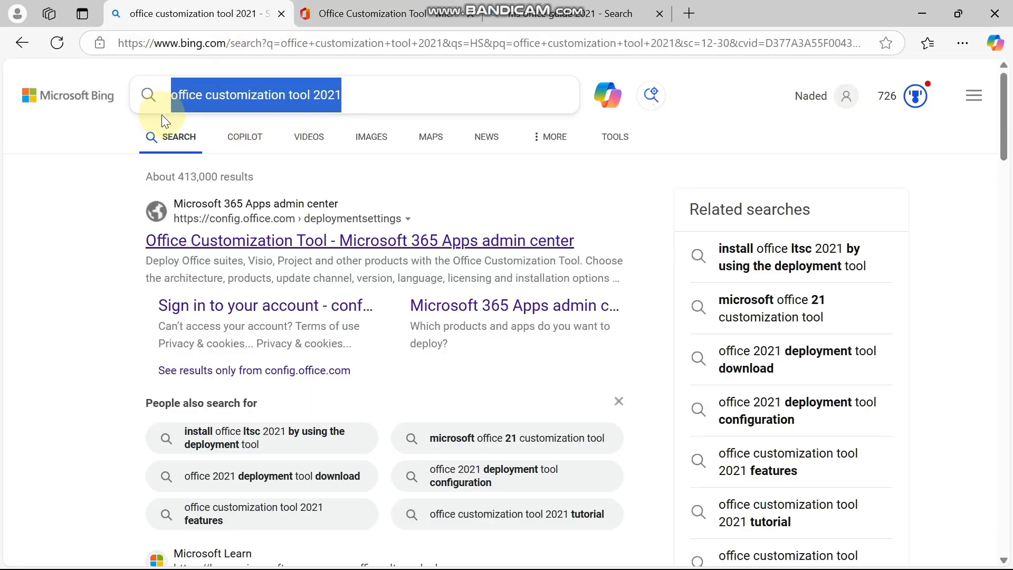
{"action": "type", "text": "office deployme"}
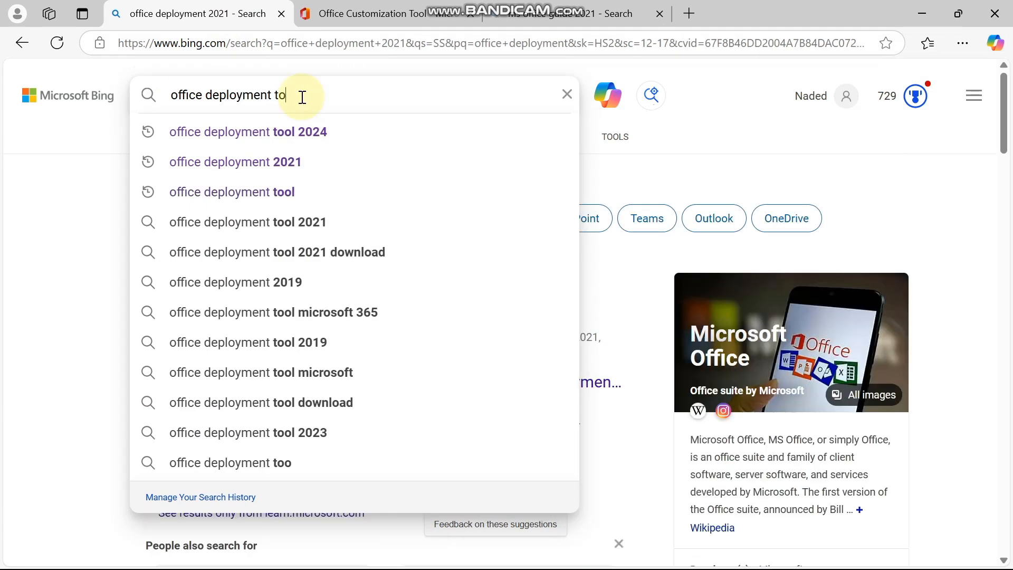
{"action": "type", "text": "oo"}
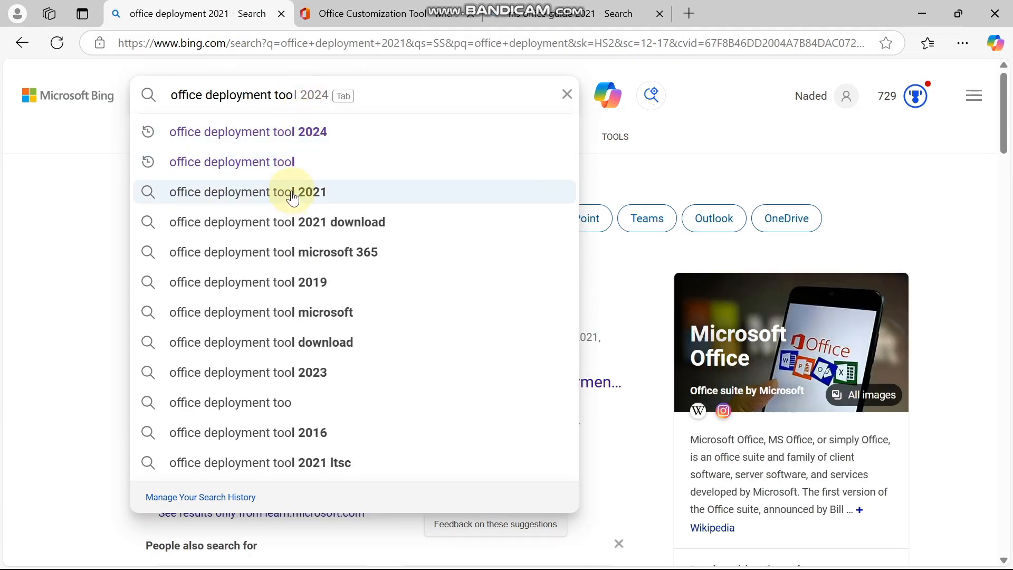
{"action": "left_click", "coordinate": [284, 169]}
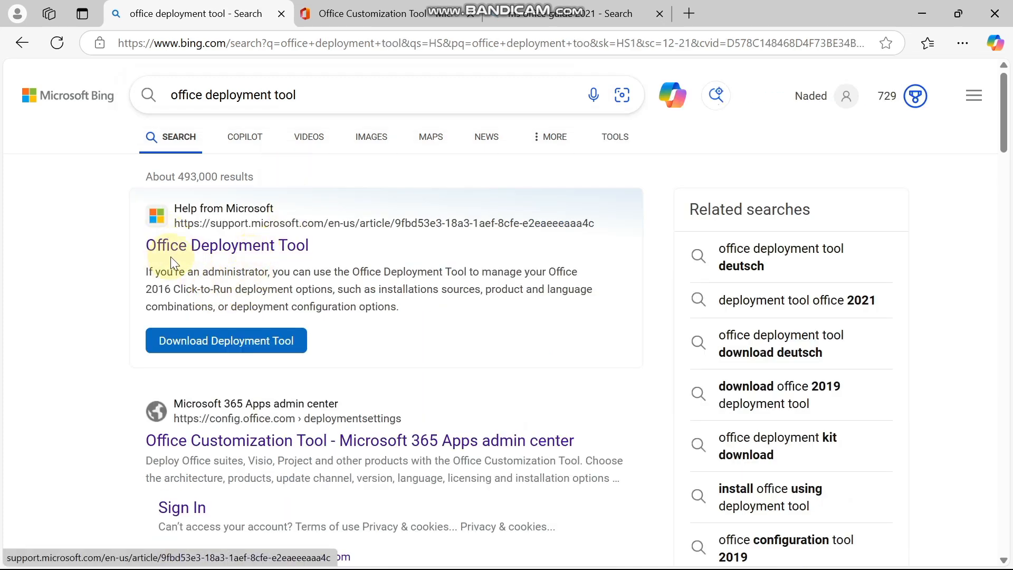
Open the Office Deployment Tool page in the Microsoft Download Center and download the English version.
{"action": "left_click", "coordinate": [226, 343]}
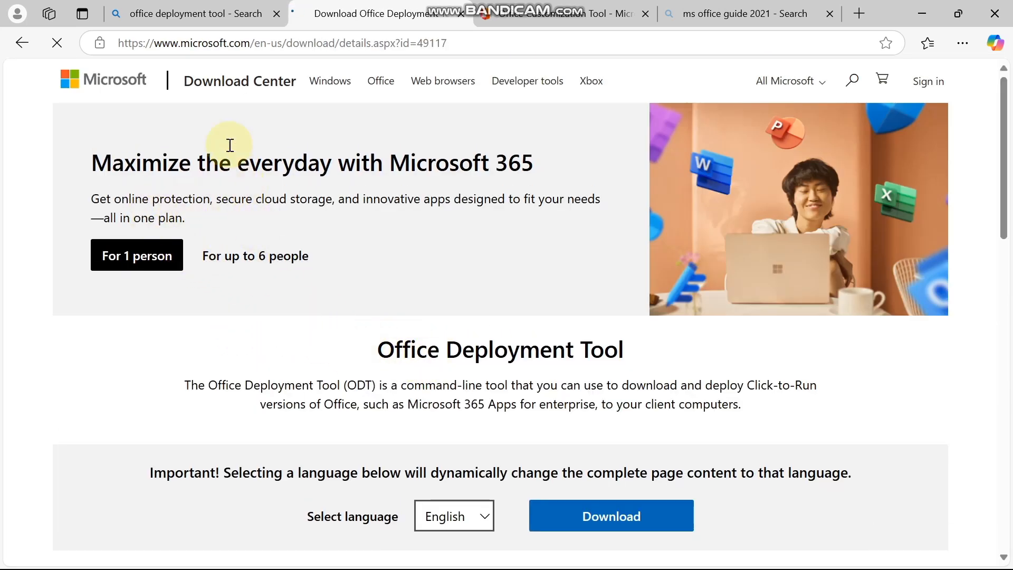
{"action": "scroll", "coordinate": [518, 396], "scroll_direction": "down", "scroll_amount": 1}
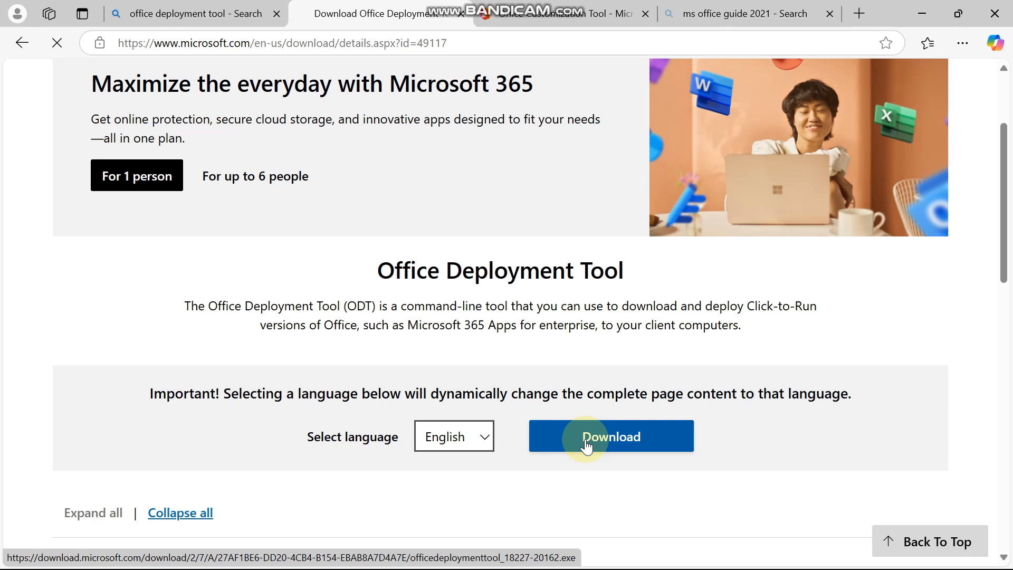
{"action": "left_click", "coordinate": [586, 440]}
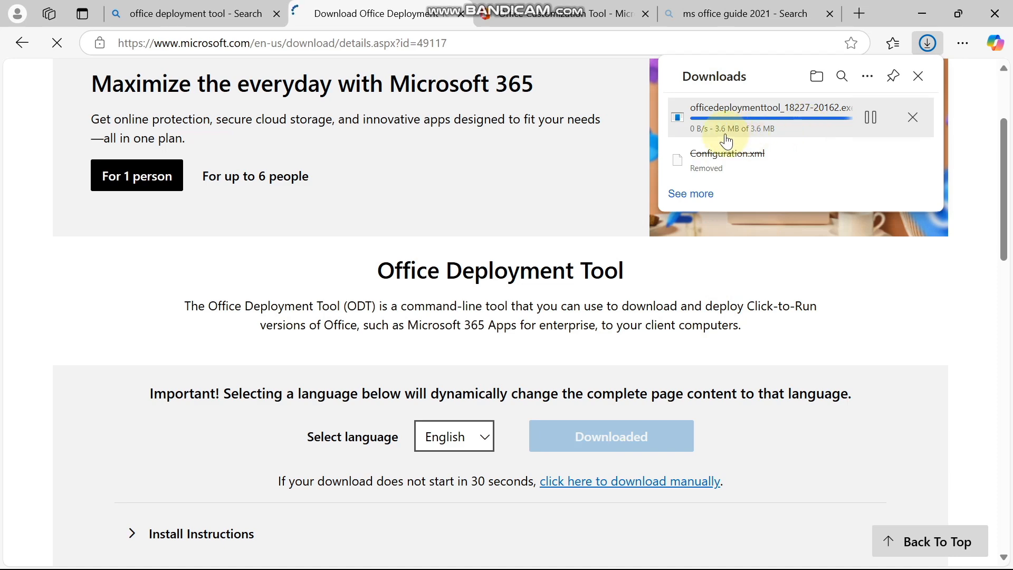
Show the downloaded officedeploymenttool_18227-20162.exe in its folder, cut it, and minimize the open windows to reach the desktop.
{"action": "left_click", "coordinate": [872, 118]}
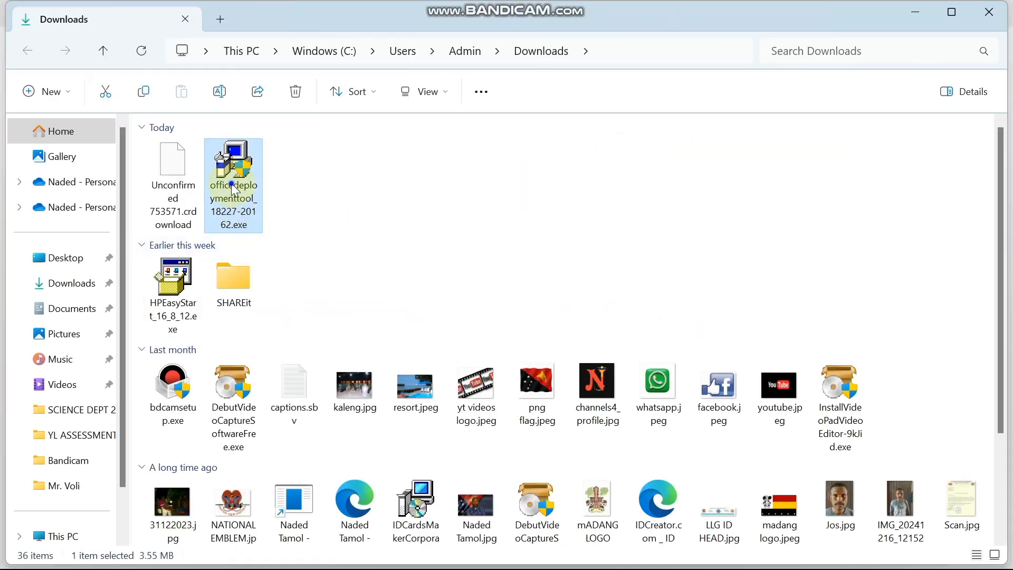
{"action": "right_click", "coordinate": [234, 188]}
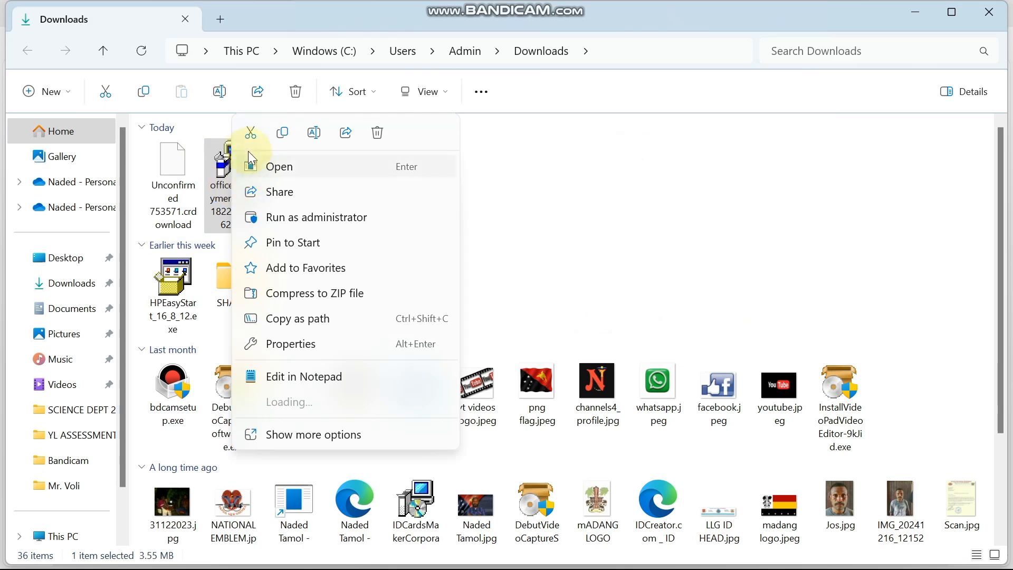
{"action": "left_click", "coordinate": [254, 134]}
{"action": "left_click", "coordinate": [919, 12]}
{"action": "left_click", "coordinate": [921, 10]}
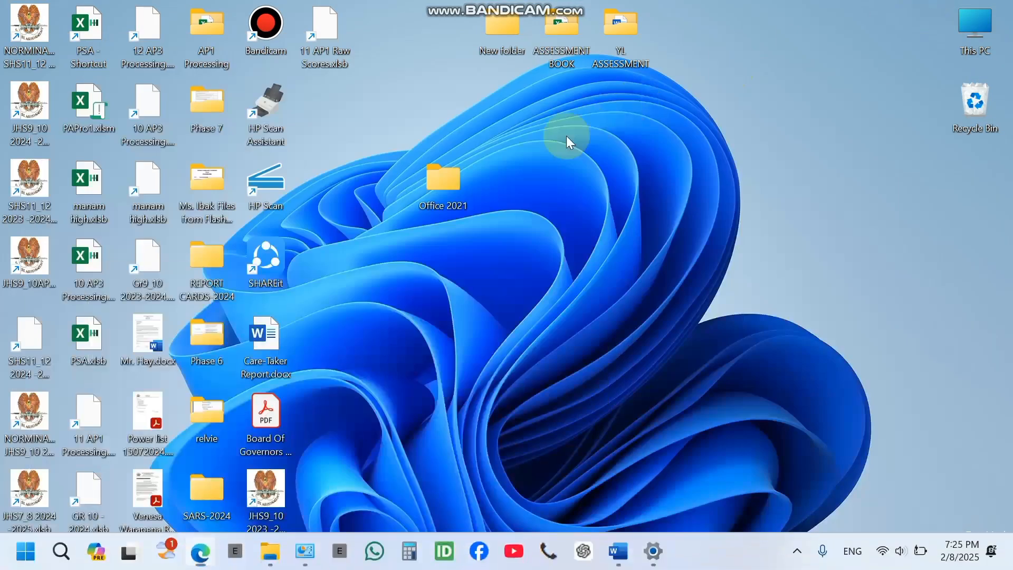
Open the Office 2021 folder on the desktop and paste the cut deployment tool executable into it.
{"action": "double_click", "coordinate": [448, 186]}
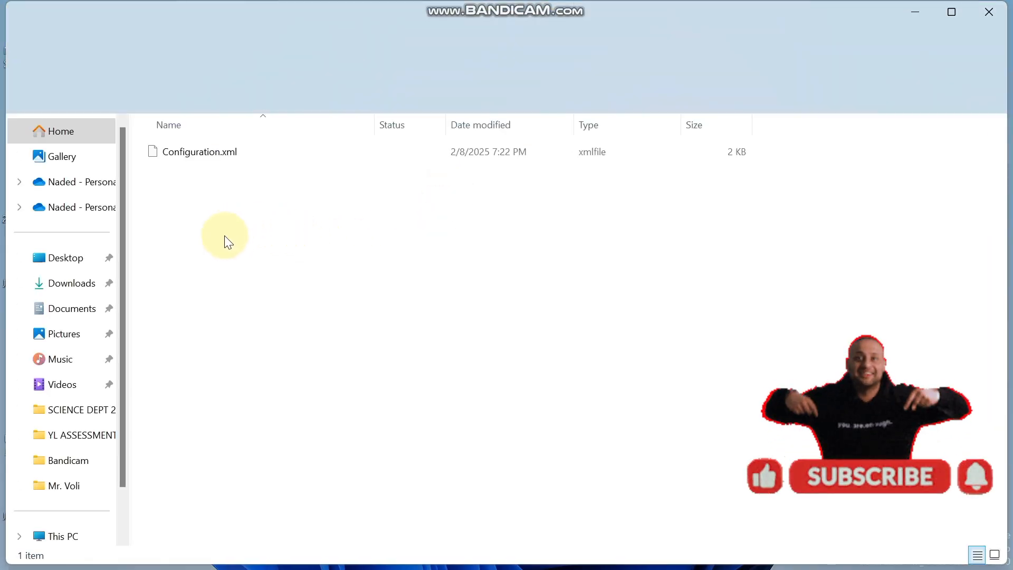
{"action": "right_click", "coordinate": [225, 237]}
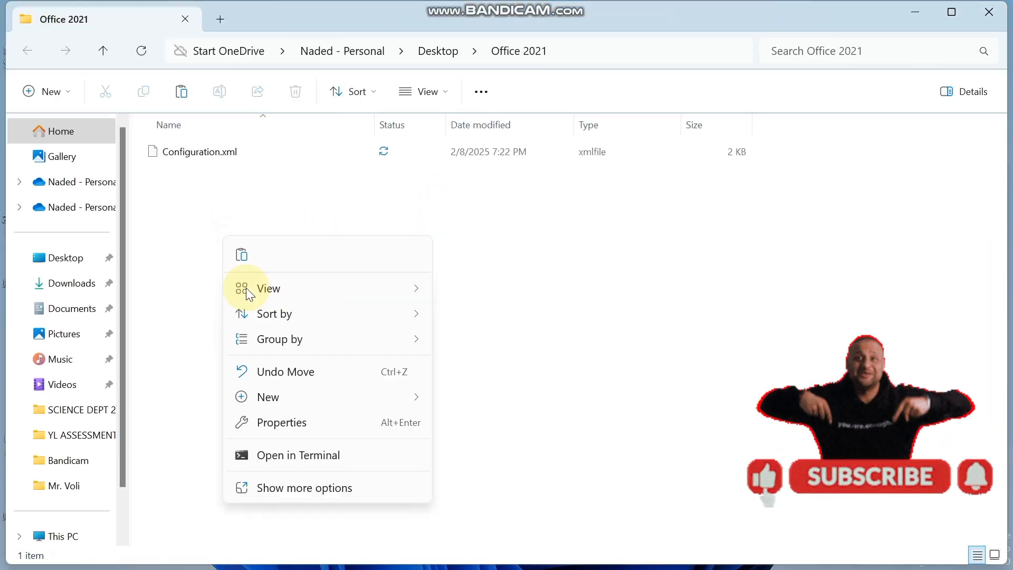
{"action": "left_click", "coordinate": [241, 257]}
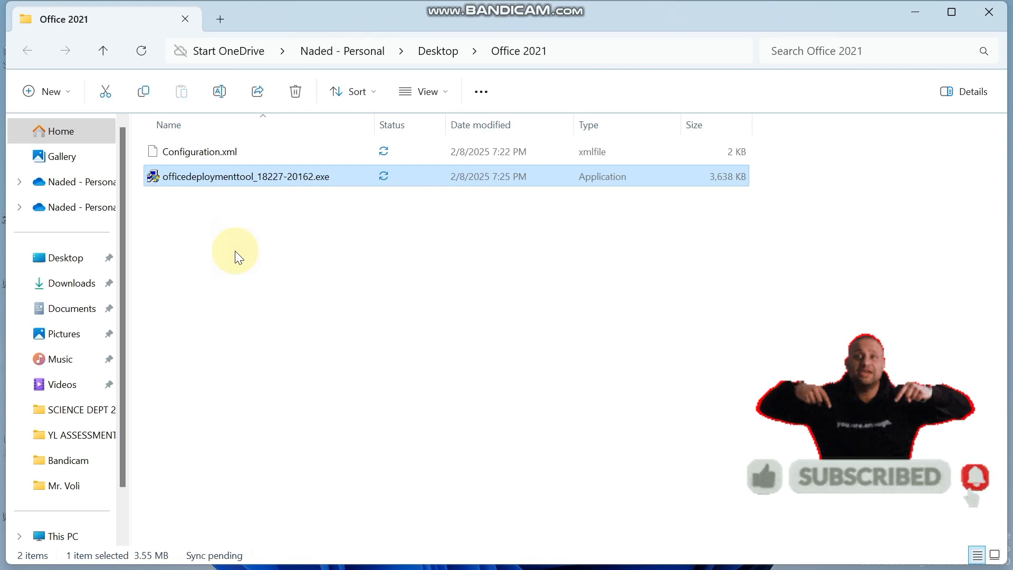
{"action": "left_click", "coordinate": [235, 251]}
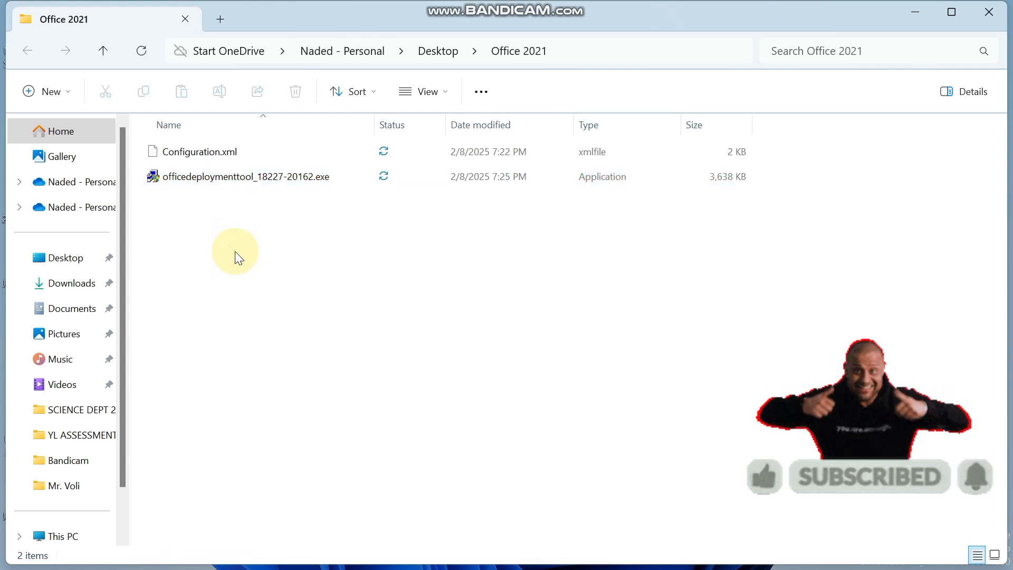
Run officedeploymenttool_18227-20162.exe, accept the Microsoft Software License Terms, and continue.
{"action": "left_click", "coordinate": [197, 179]}
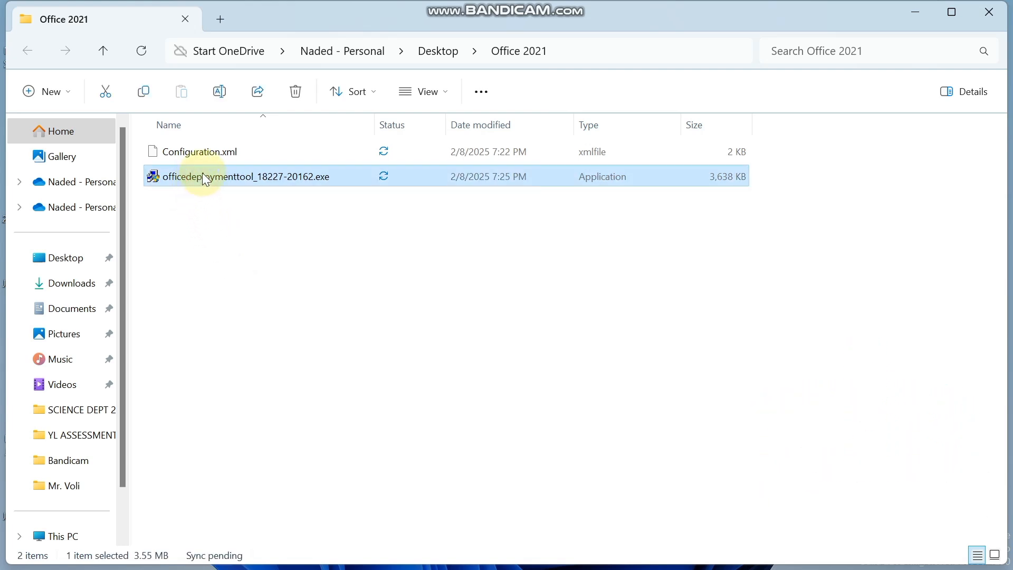
{"action": "right_click", "coordinate": [208, 178]}
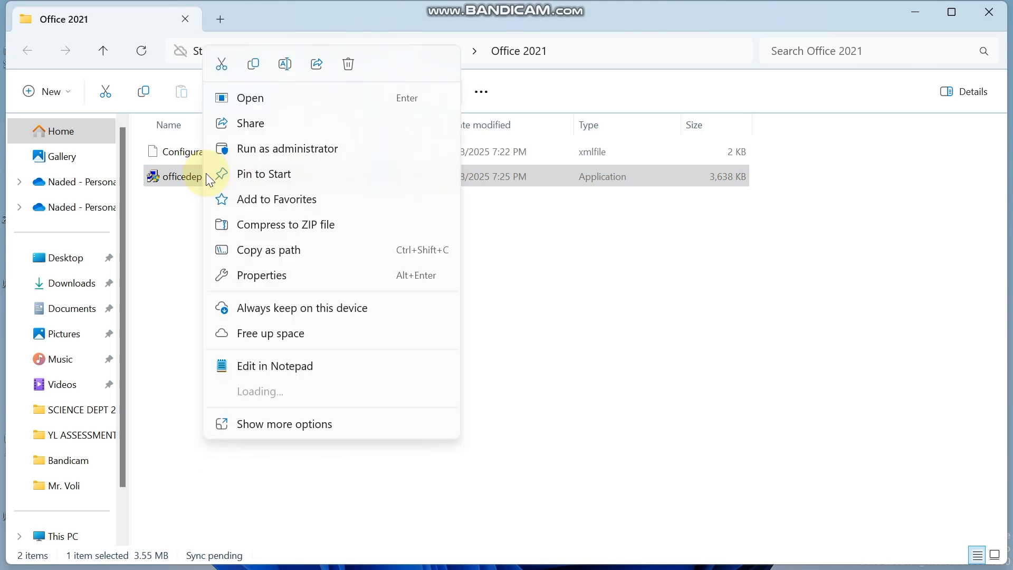
{"action": "left_click", "coordinate": [263, 207]}
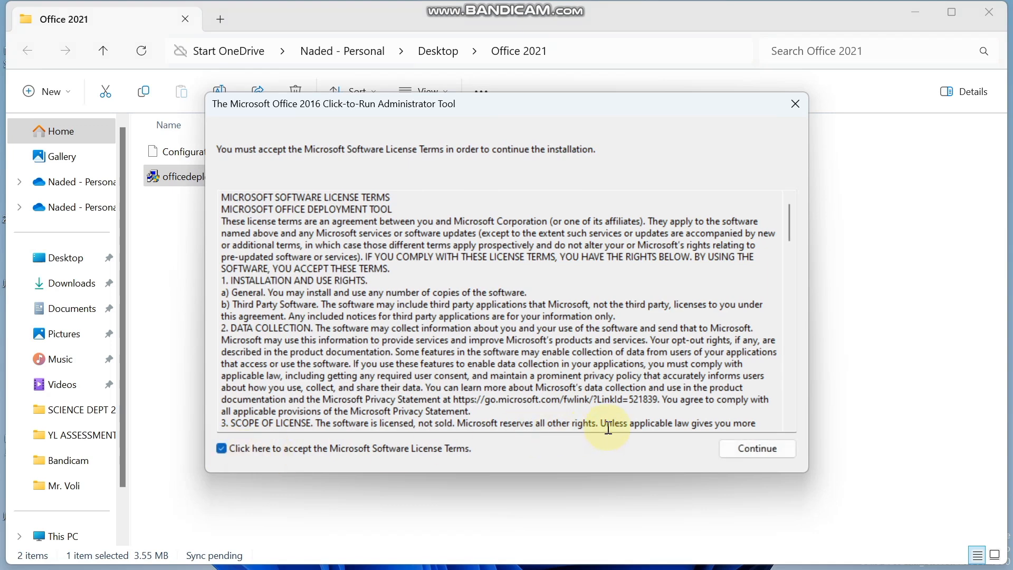
{"action": "left_click", "coordinate": [745, 448]}
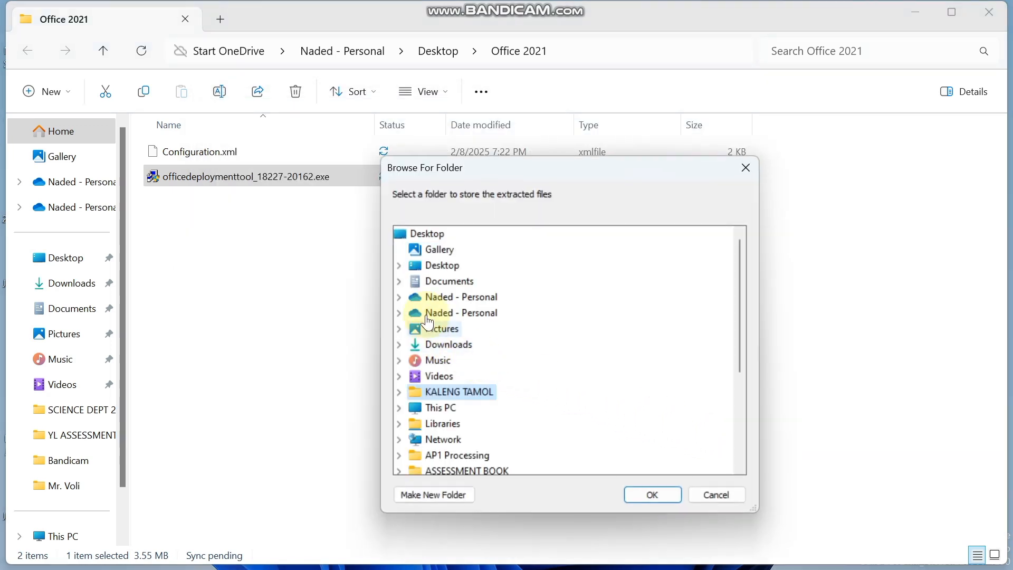
Extract the deployment tool files into the Office 2021 folder on the Desktop and dismiss the completion message.
{"action": "double_click", "coordinate": [430, 266]}
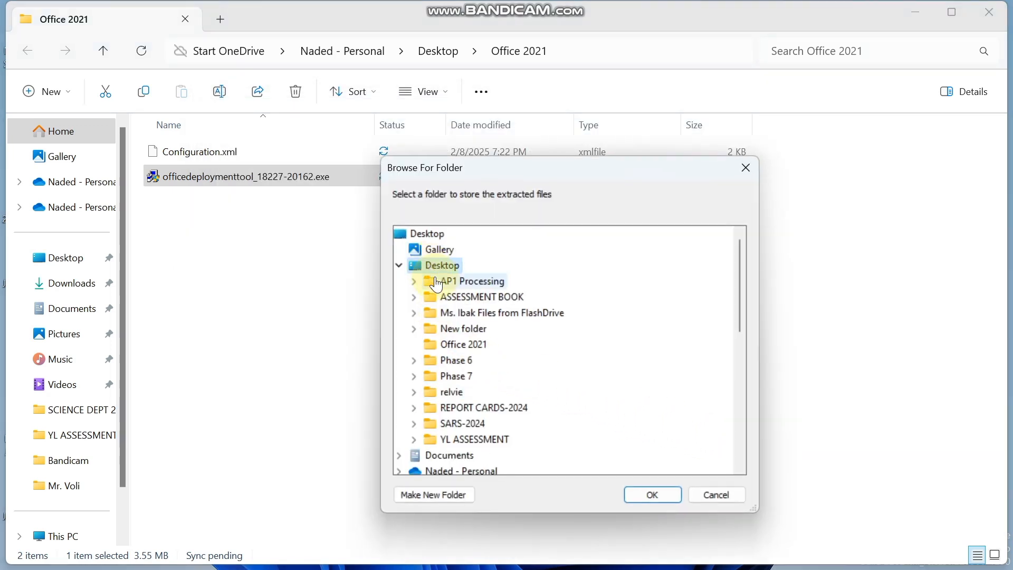
{"action": "left_click", "coordinate": [469, 346]}
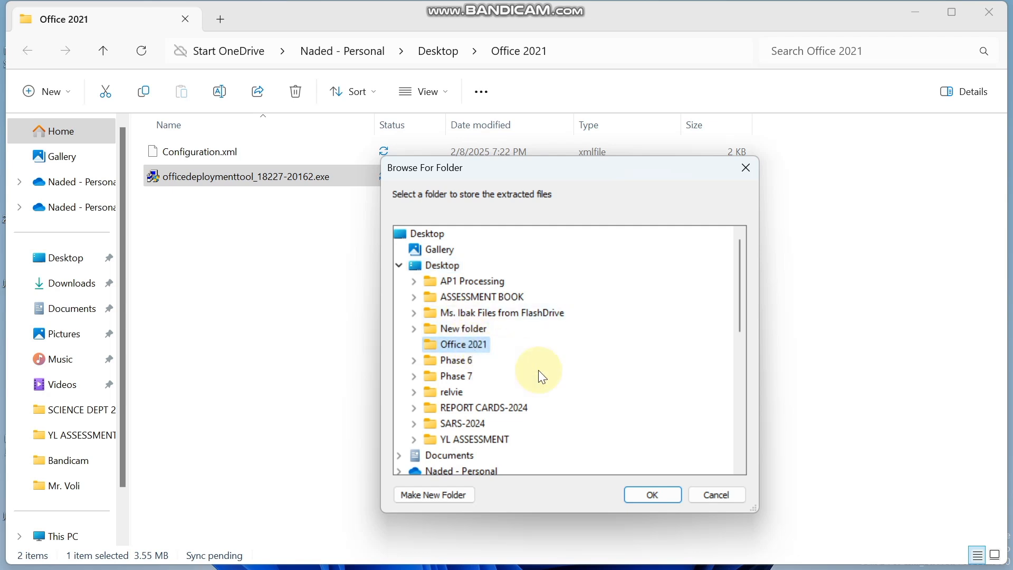
{"action": "left_click", "coordinate": [637, 492]}
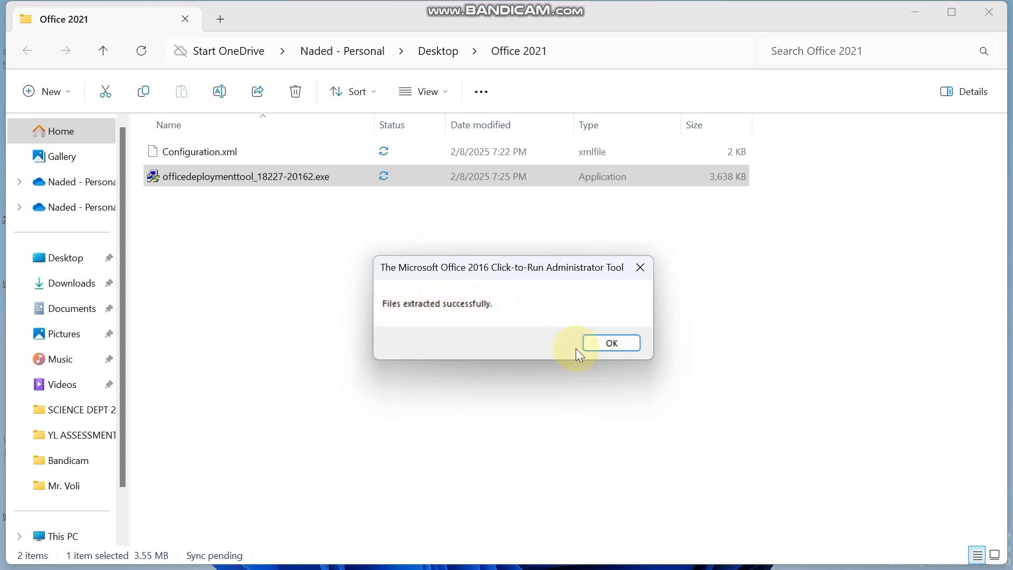
{"action": "left_click", "coordinate": [607, 344]}
Go up to the Desktop folder and reopen Office 2021 to refresh its listing of extracted files.
{"action": "left_click", "coordinate": [307, 299]}
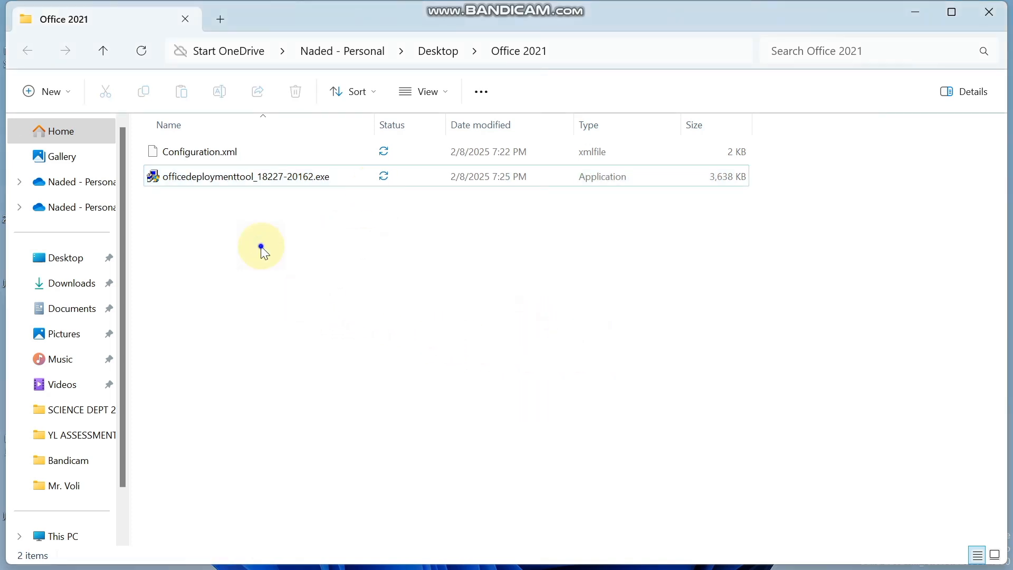
{"action": "right_click", "coordinate": [289, 306]}
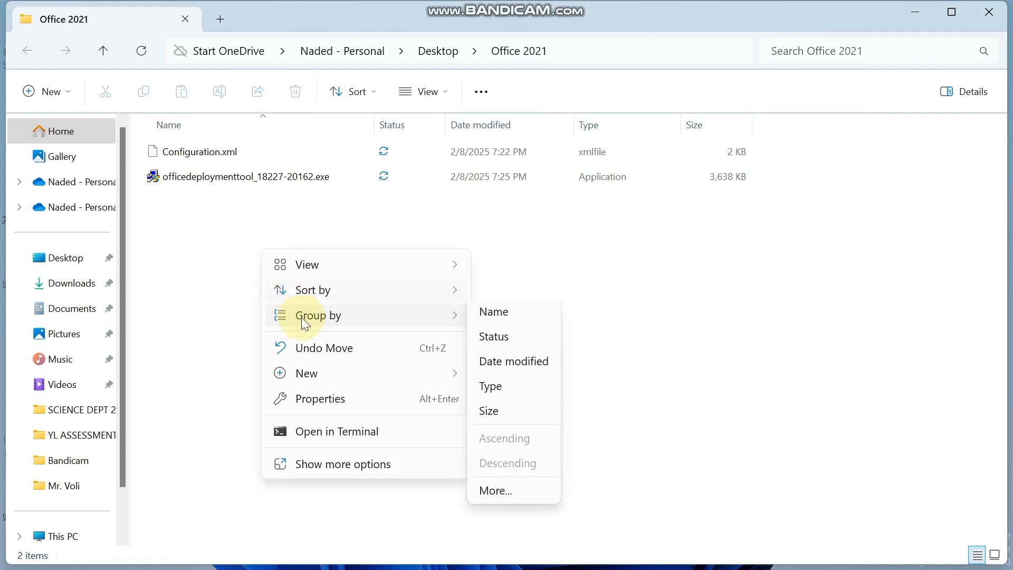
{"action": "left_click", "coordinate": [246, 276]}
{"action": "left_click", "coordinate": [437, 50]}
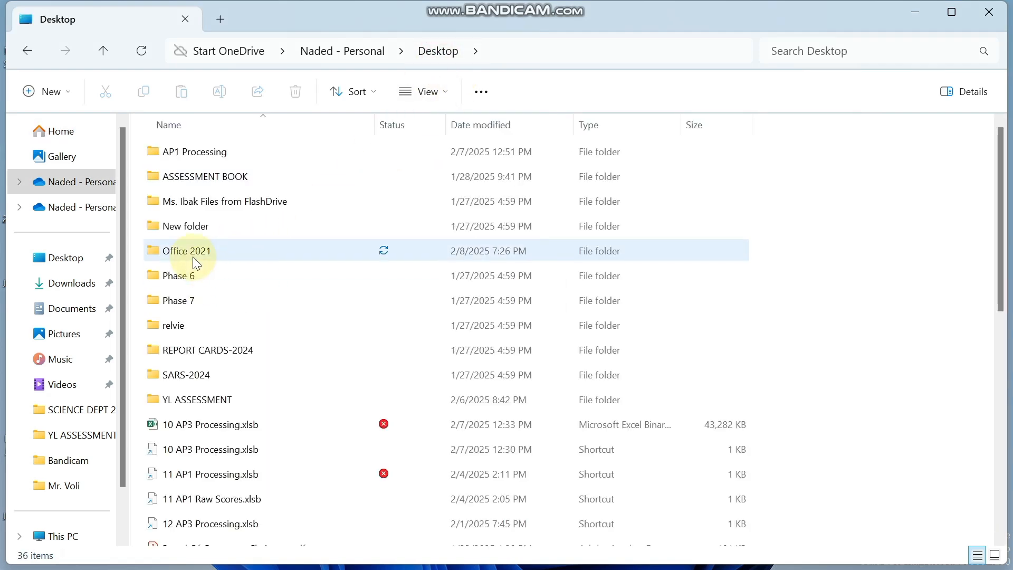
{"action": "double_click", "coordinate": [192, 257]}
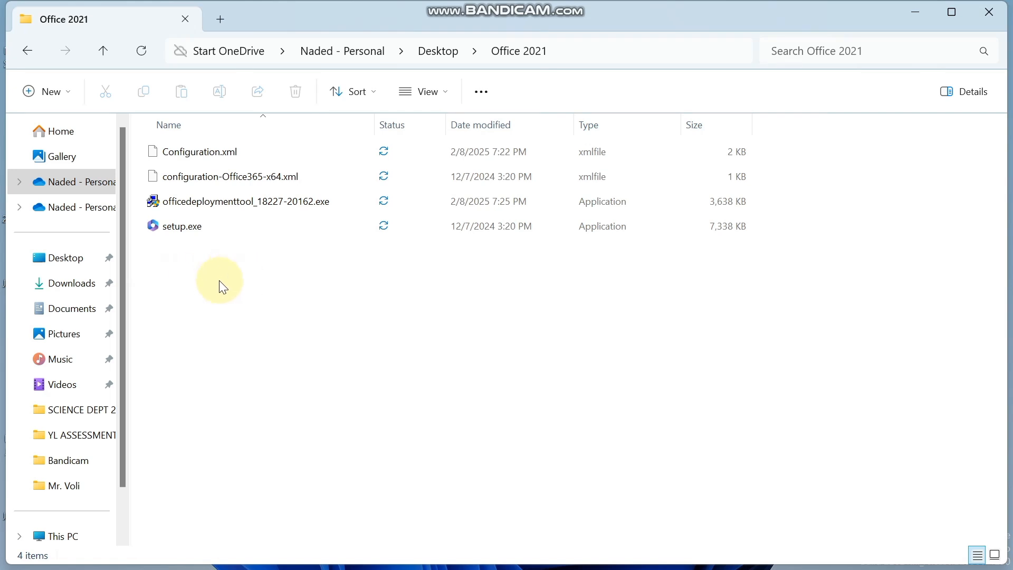
{"action": "left_click", "coordinate": [204, 272]}
{"action": "left_click_drag", "start_coordinate": [205, 274], "coordinate": [208, 145]}
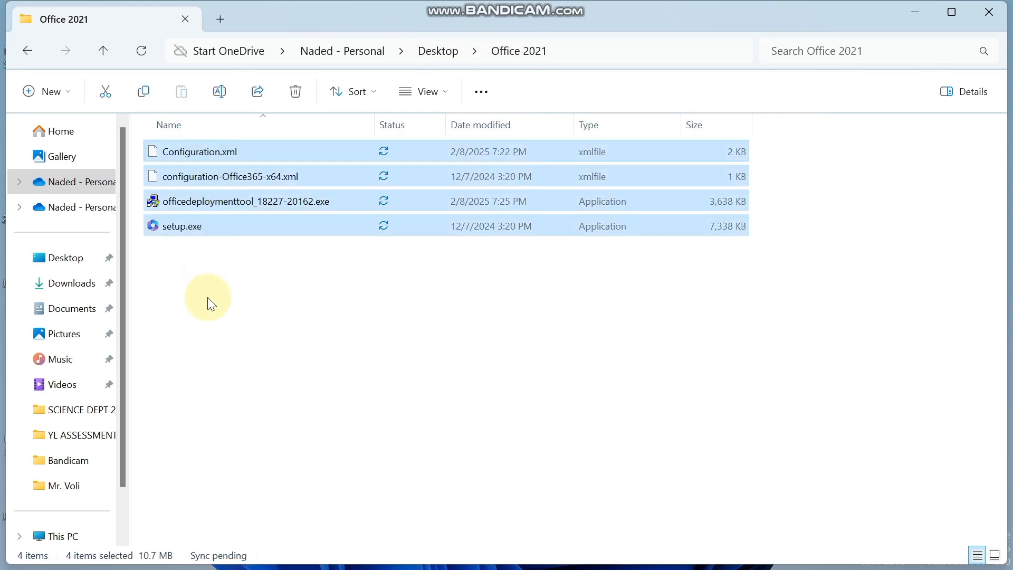
{"action": "left_click", "coordinate": [210, 302]}
{"action": "left_click_drag", "start_coordinate": [187, 261], "coordinate": [196, 156]}
{"action": "left_click", "coordinate": [180, 280]}
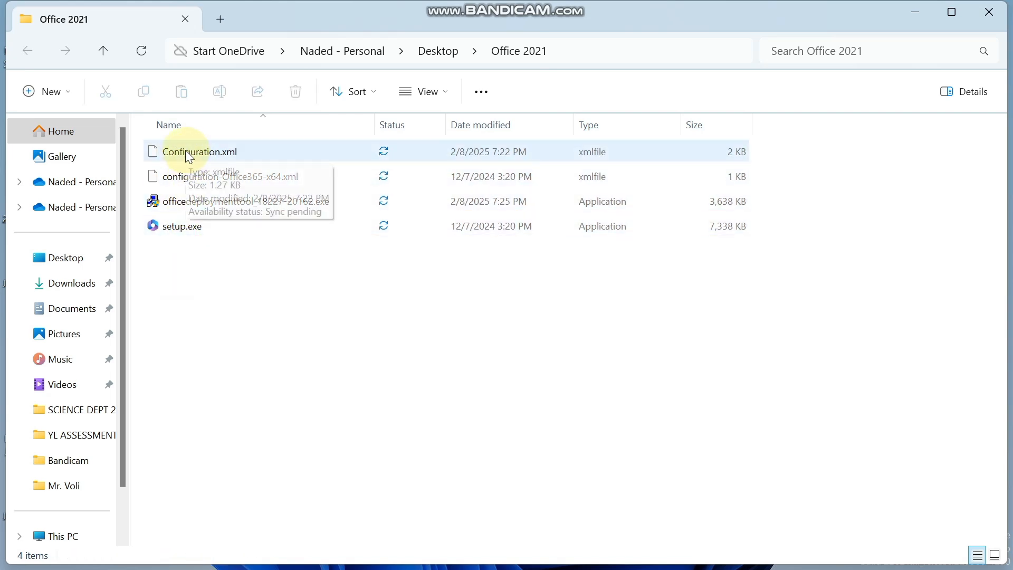
{"action": "left_click_drag", "start_coordinate": [187, 274], "coordinate": [188, 154]}
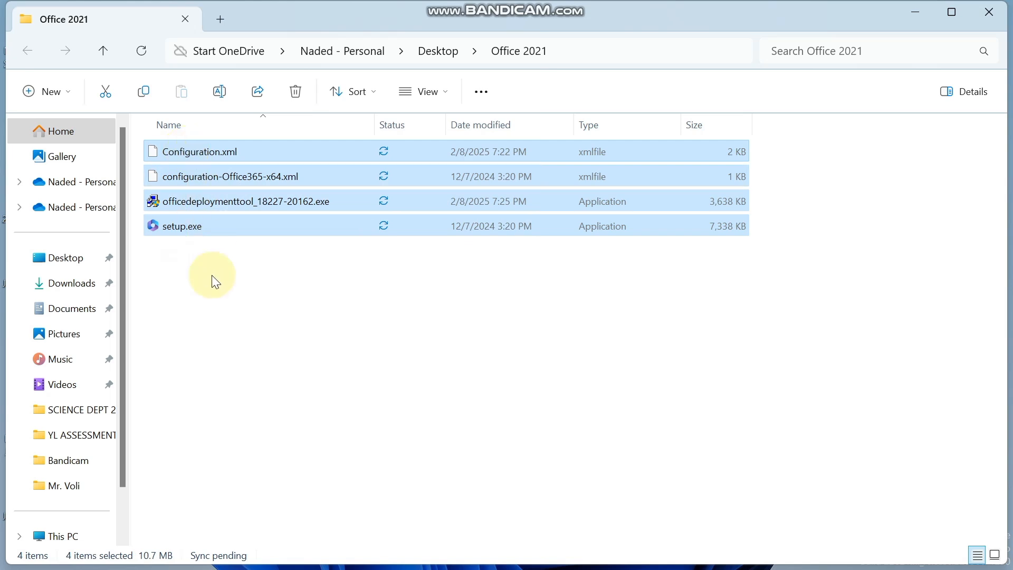
{"action": "left_click", "coordinate": [211, 294]}
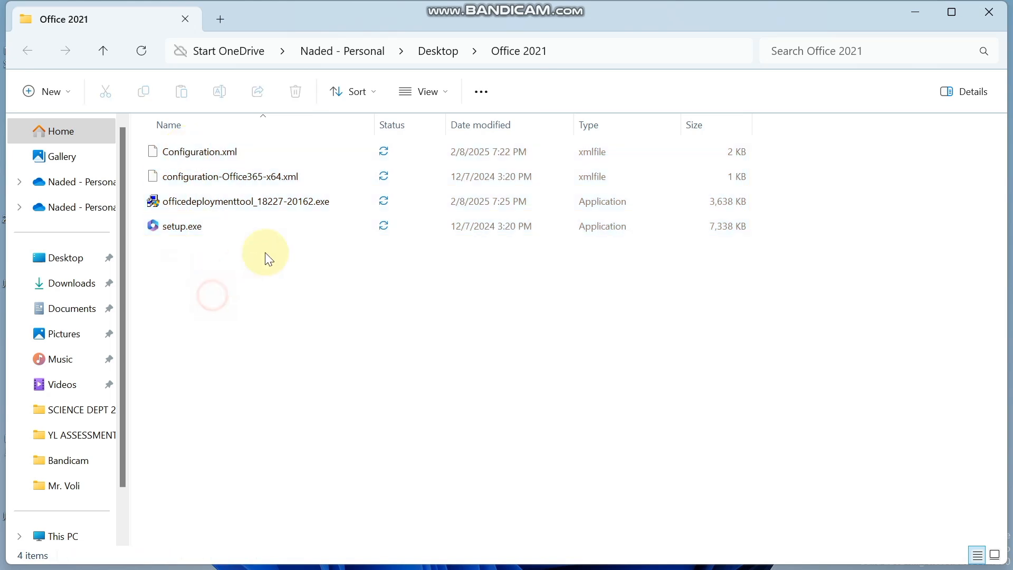
Close the Office 2021 folder window and cut the Office 2021 folder from the desktop.
{"action": "left_click", "coordinate": [430, 62]}
{"action": "left_click", "coordinate": [994, 14]}
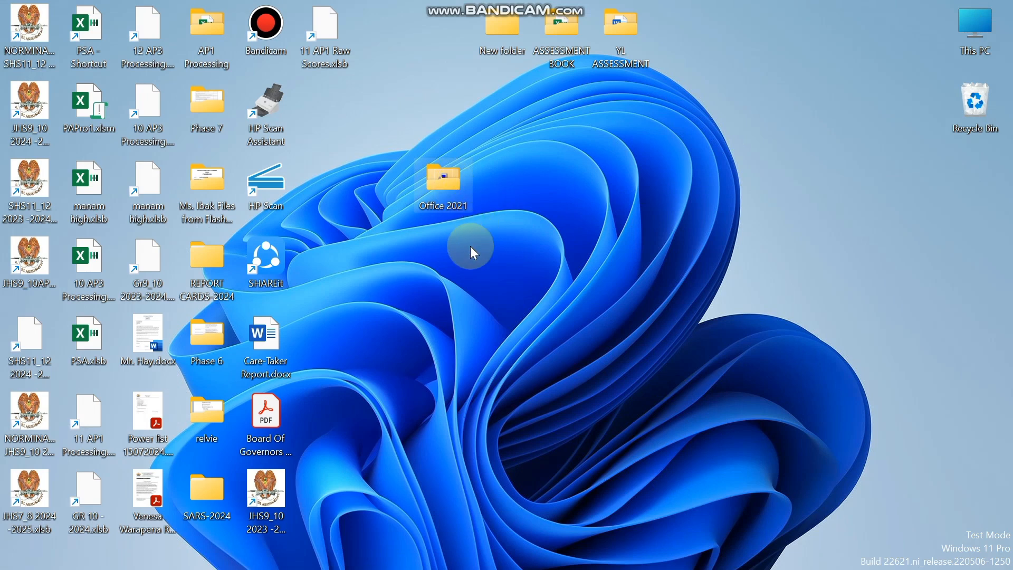
{"action": "right_click", "coordinate": [454, 185]}
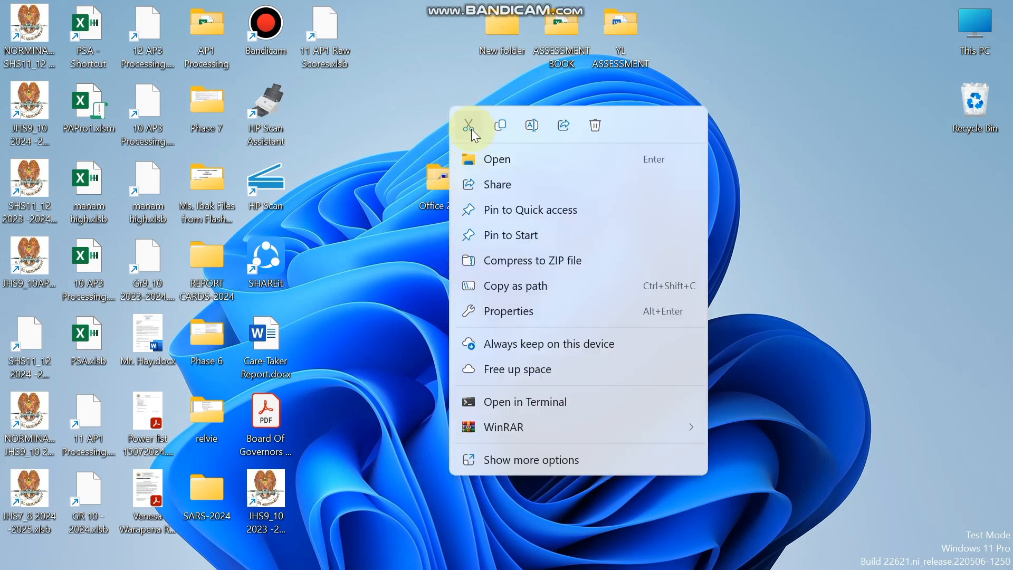
{"action": "left_click", "coordinate": [470, 130]}
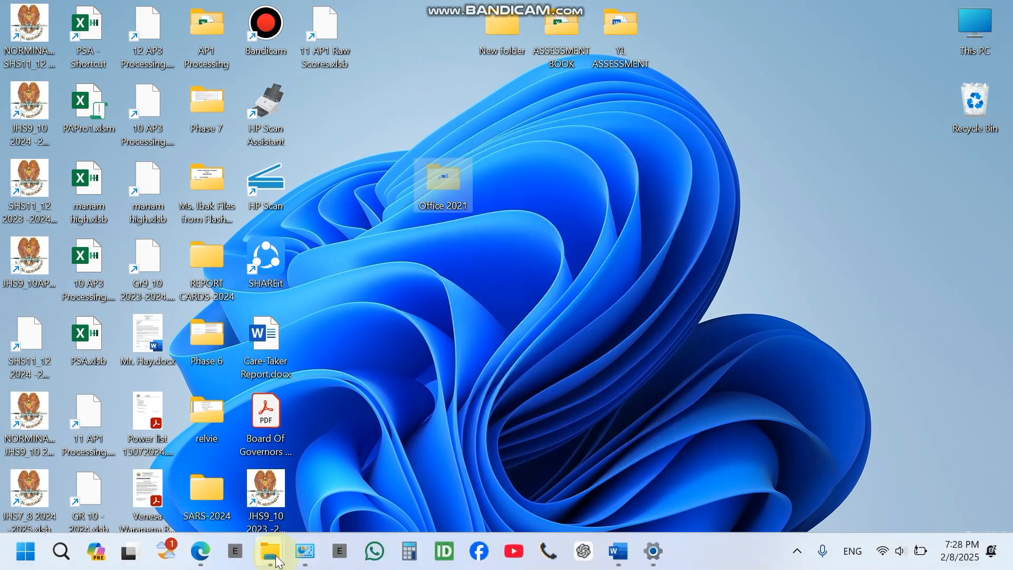
Switch to an open File Explorer window, open Windows (C:), and paste the cut Office 2021 folder there.
{"action": "mouse_move", "coordinate": [271, 551]}
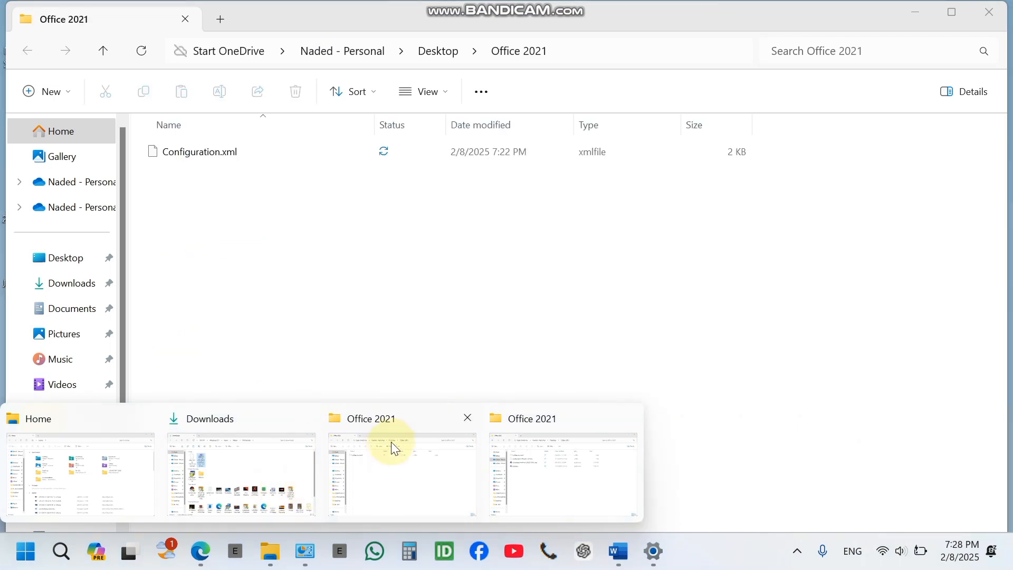
{"action": "left_click", "coordinate": [407, 482]}
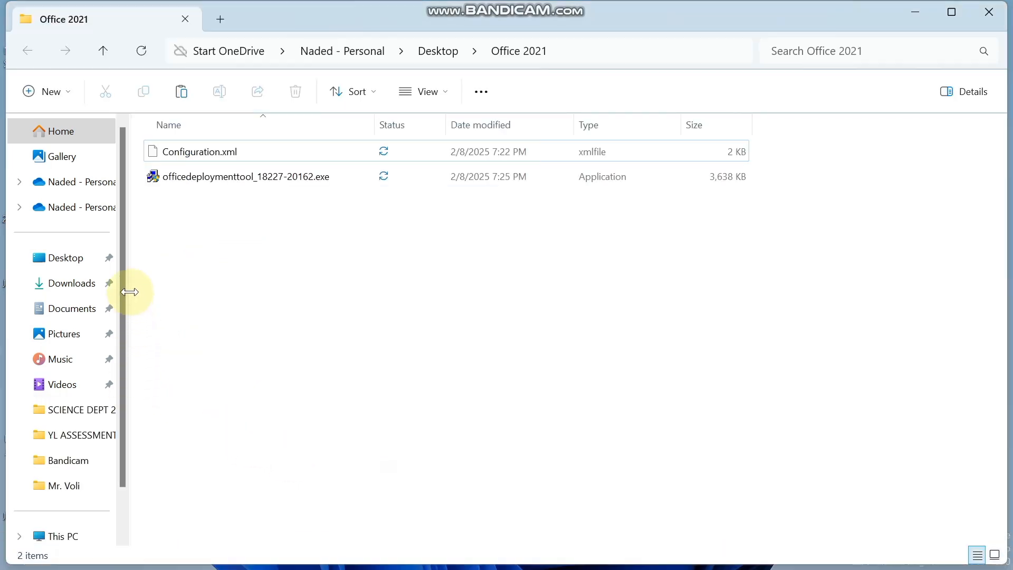
{"action": "left_click_drag", "start_coordinate": [123, 305], "coordinate": [135, 354]}
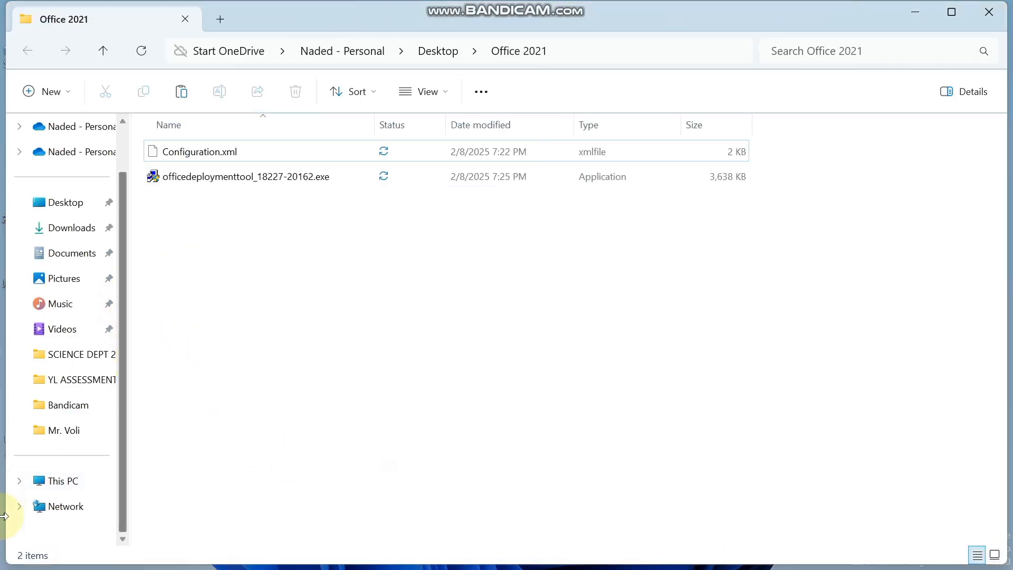
{"action": "left_click", "coordinate": [62, 479]}
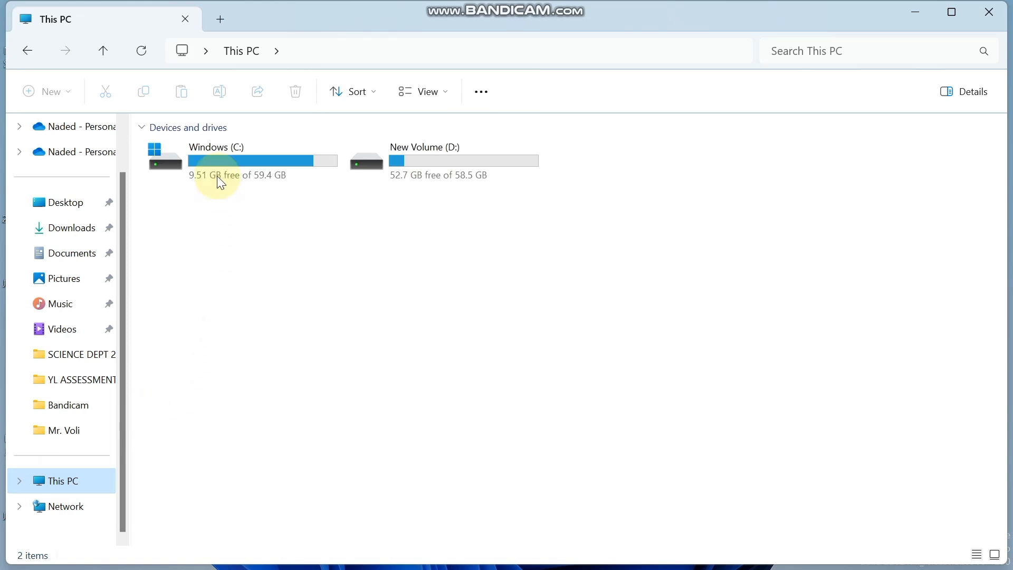
{"action": "double_click", "coordinate": [225, 153]}
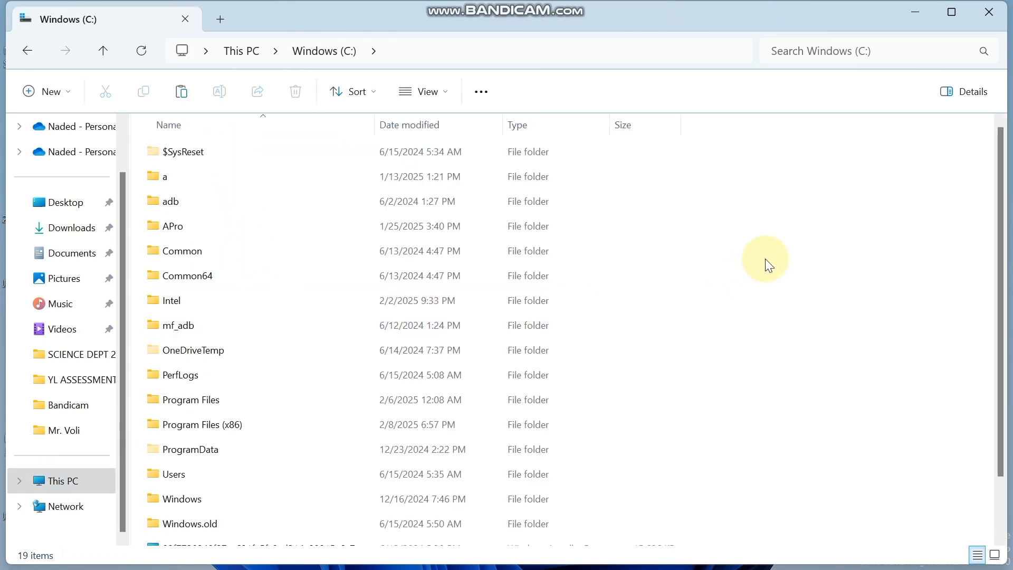
{"action": "right_click", "coordinate": [747, 227]}
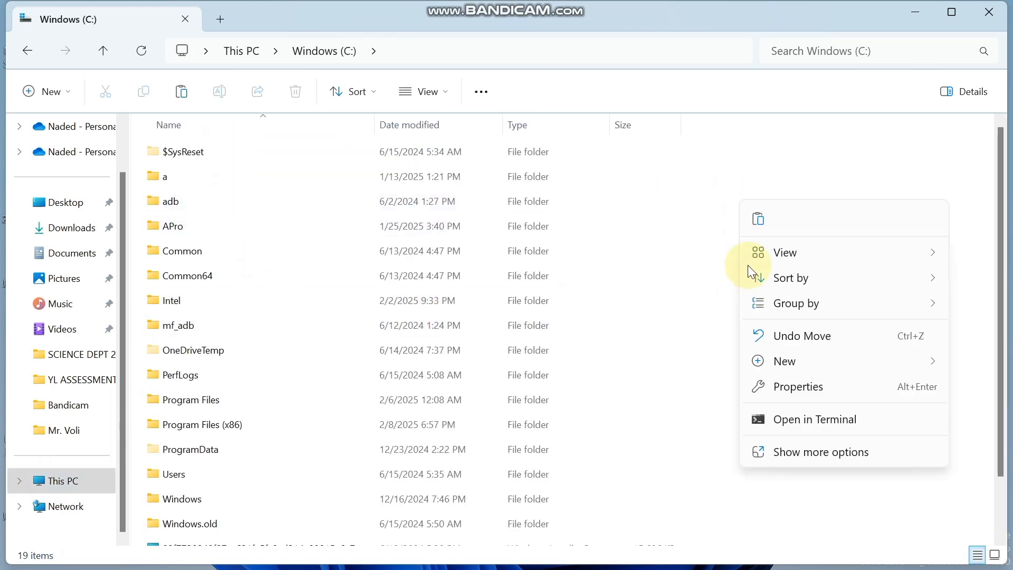
{"action": "left_click", "coordinate": [760, 221]}
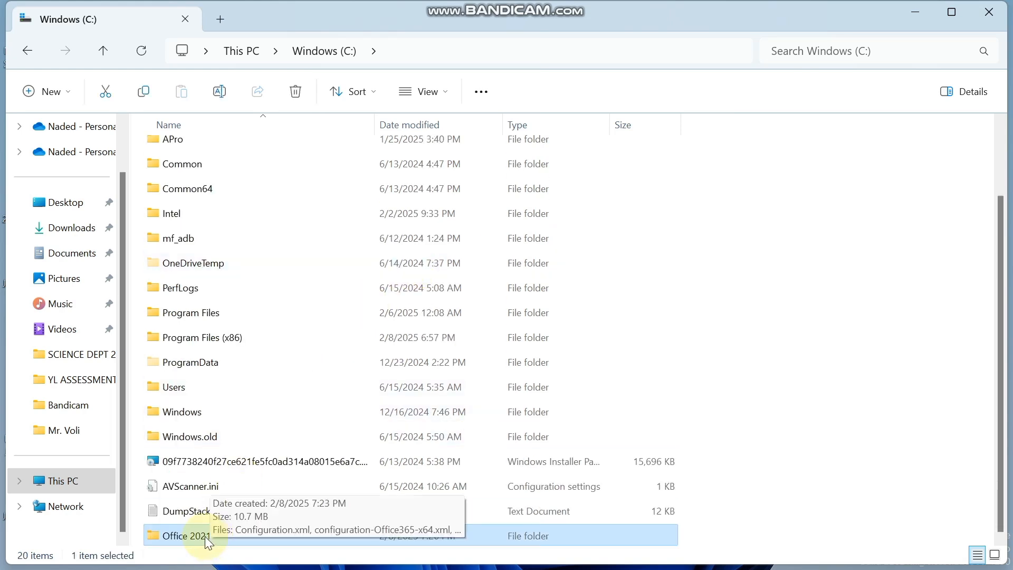
Open the Office 2021 folder on drive C and examine its full path.
{"action": "left_click", "coordinate": [205, 538]}
{"action": "double_click", "coordinate": [205, 537]}
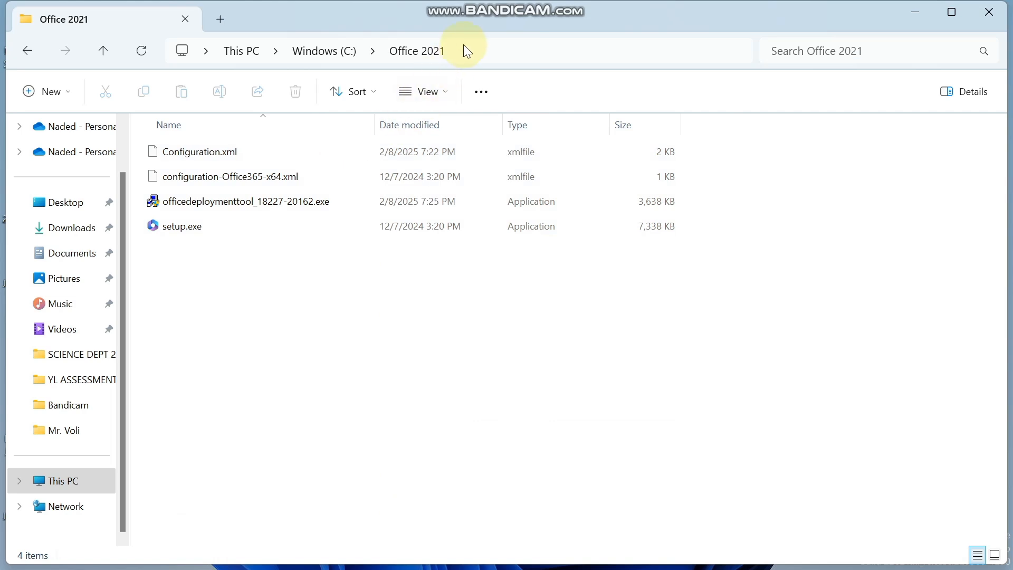
{"action": "left_click", "coordinate": [475, 51]}
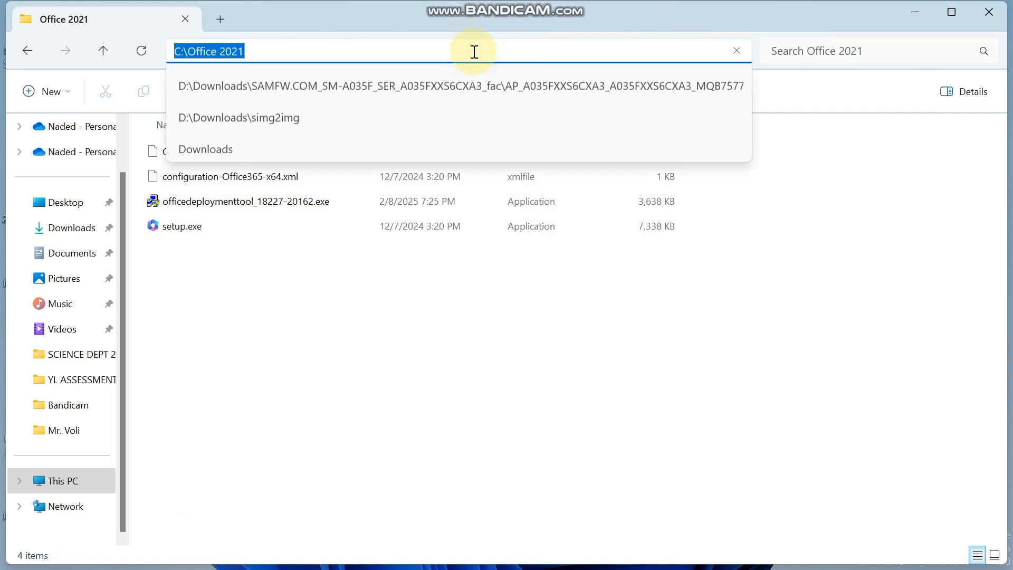
{"action": "left_click", "coordinate": [335, 51]}
{"action": "left_click", "coordinate": [362, 395]}
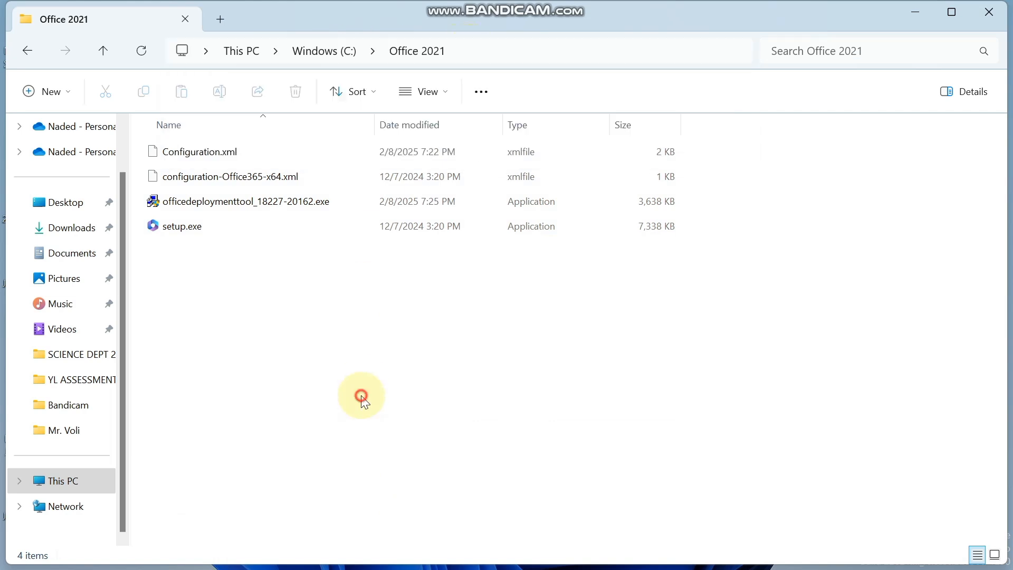
Copy the full path of the Office 2021 folder on drive C and minimize its window.
{"action": "left_click", "coordinate": [490, 49]}
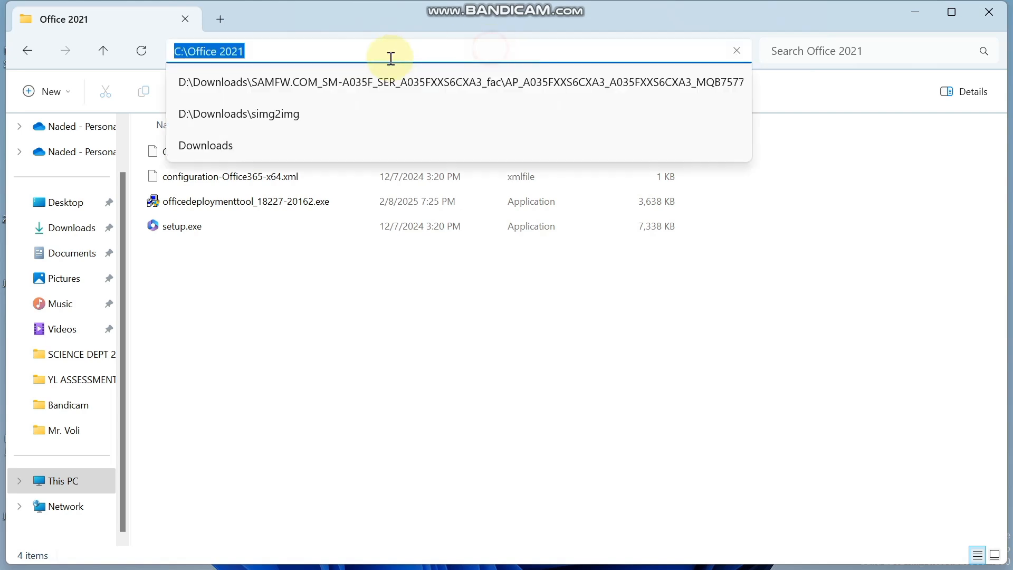
{"action": "right_click", "coordinate": [215, 51]}
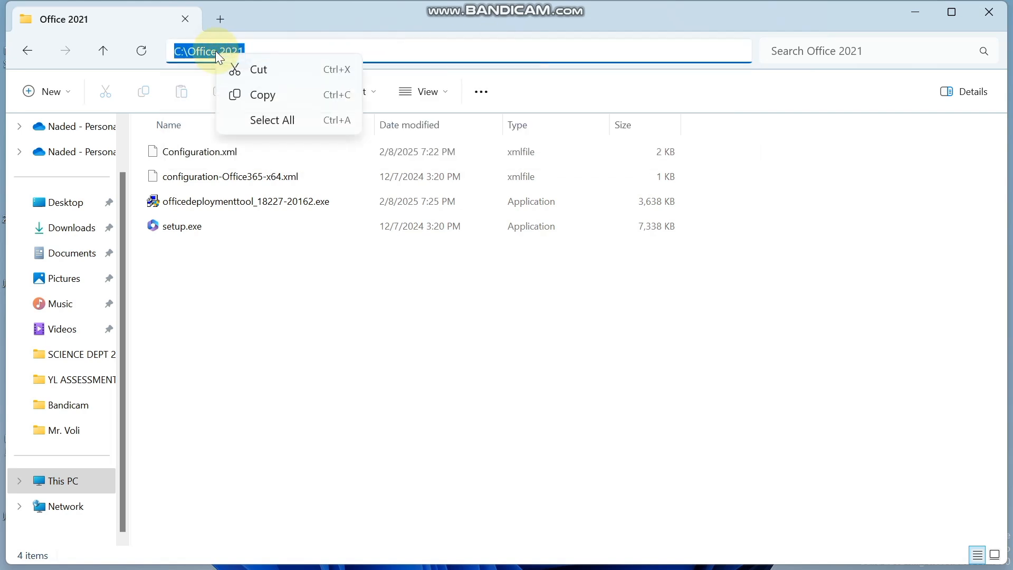
{"action": "left_click", "coordinate": [269, 93]}
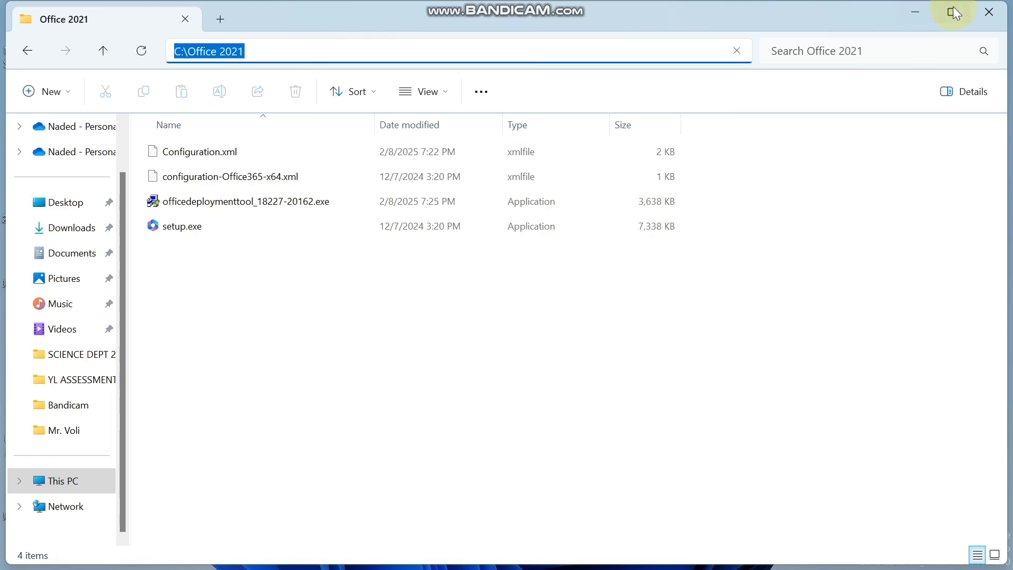
{"action": "left_click", "coordinate": [916, 8]}
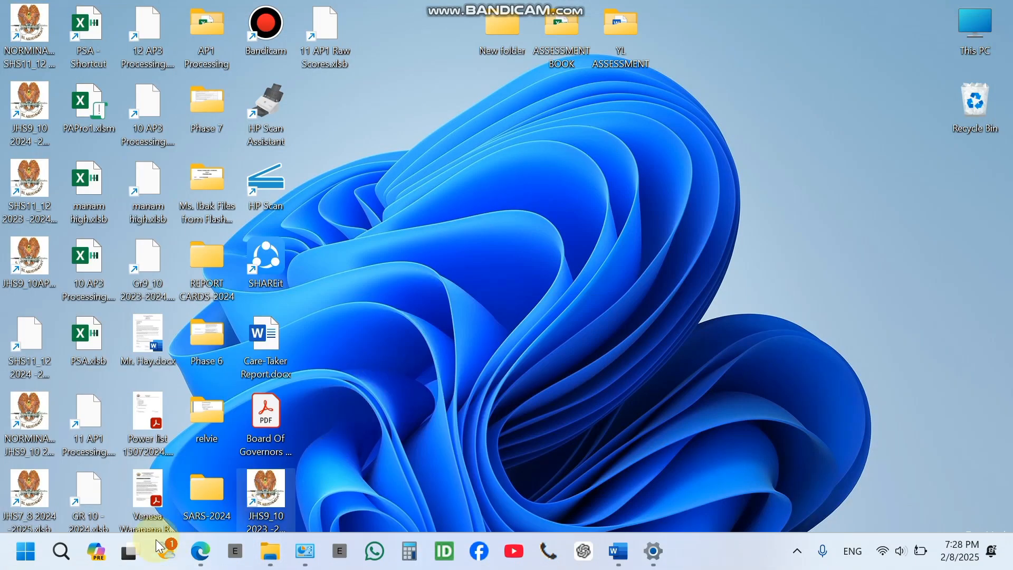
Find Command Prompt with the search term cmd and run it as administrator.
{"action": "left_click", "coordinate": [61, 553]}
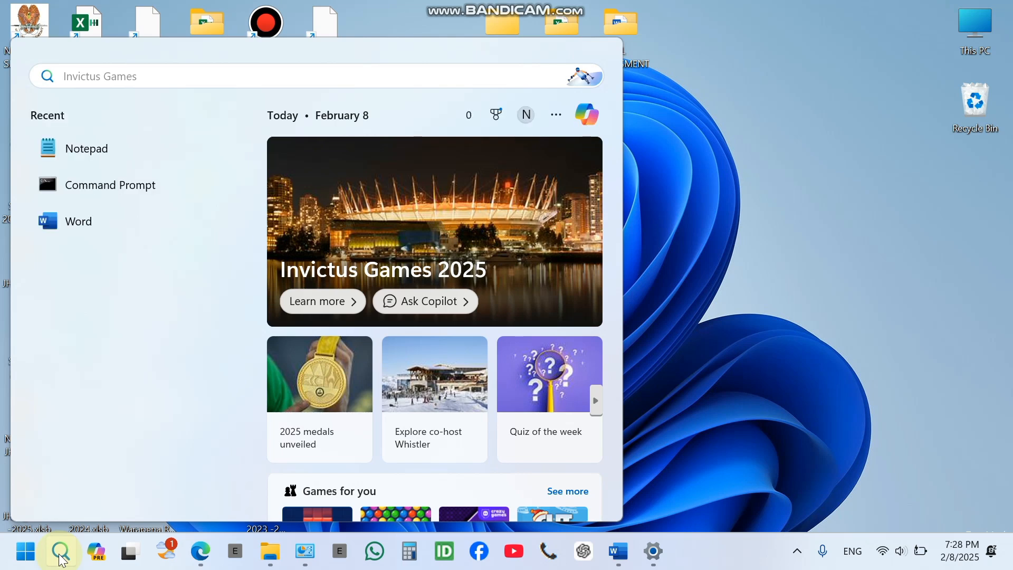
{"action": "type", "text": "cmd"}
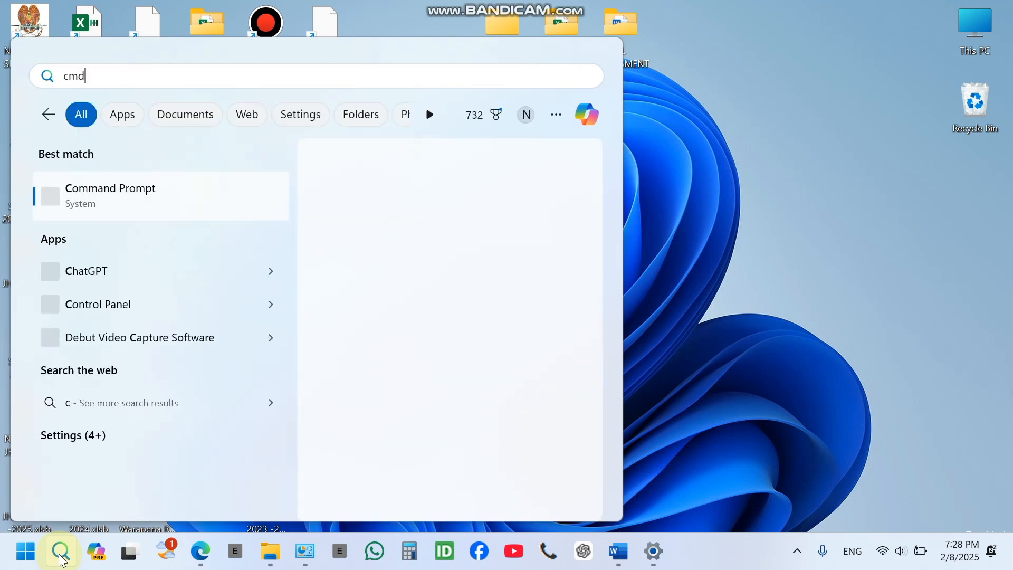
{"action": "right_click", "coordinate": [121, 206]}
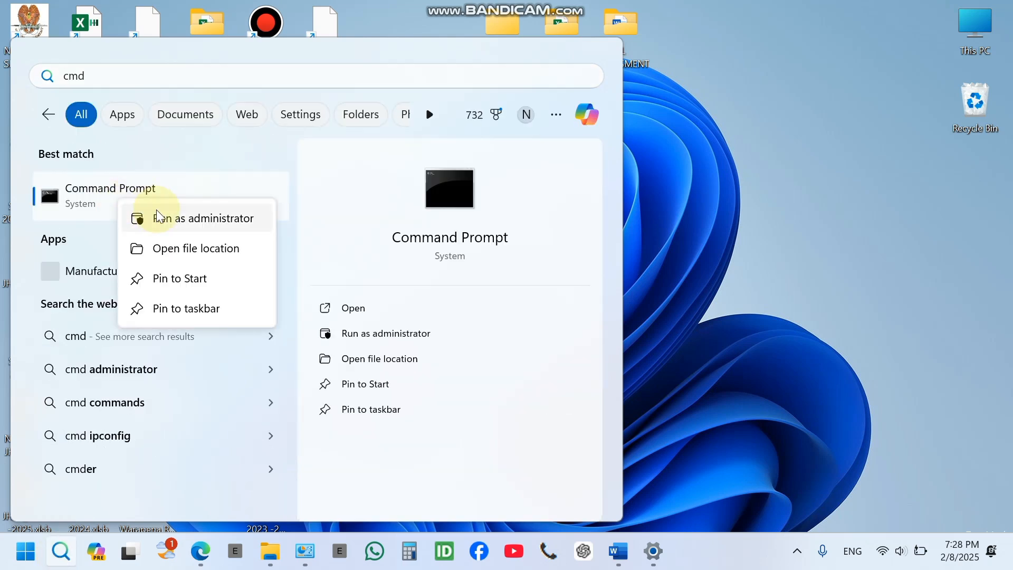
{"action": "left_click", "coordinate": [175, 222]}
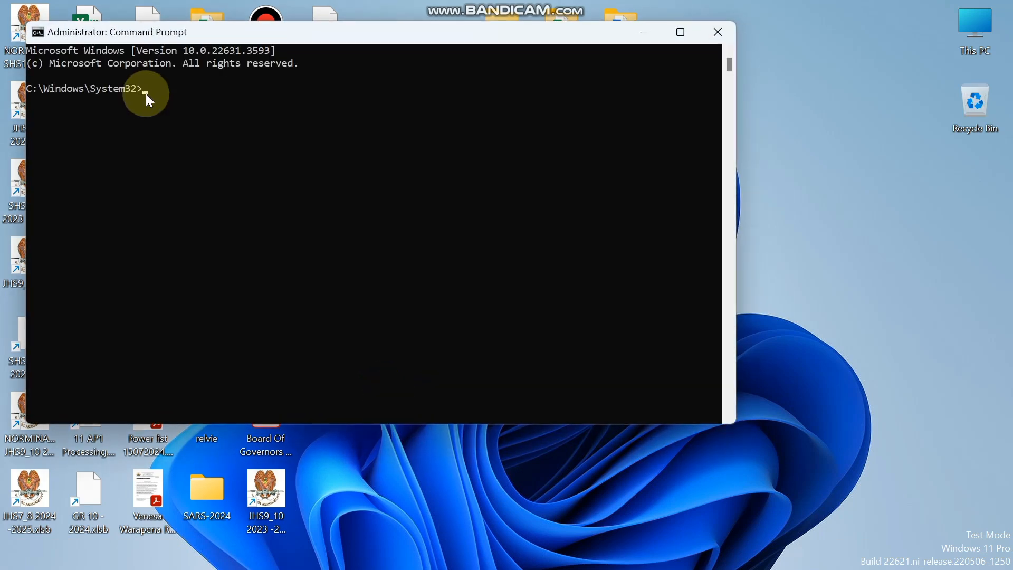
Change the Command Prompt's working directory to C:\Office 2021 with cd and the copied path.
{"action": "left_click", "coordinate": [148, 94]}
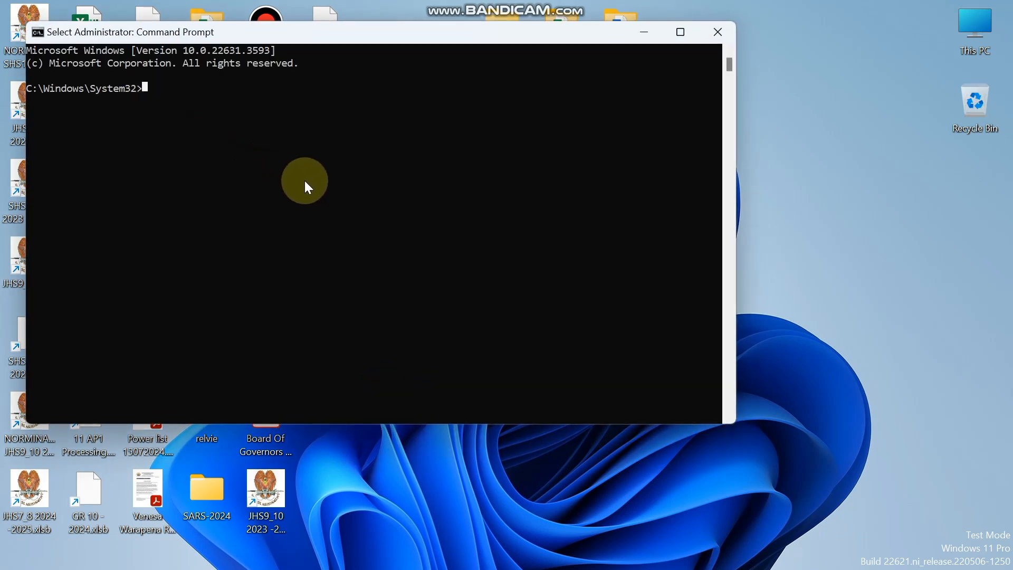
{"action": "type", "text": "cd"}
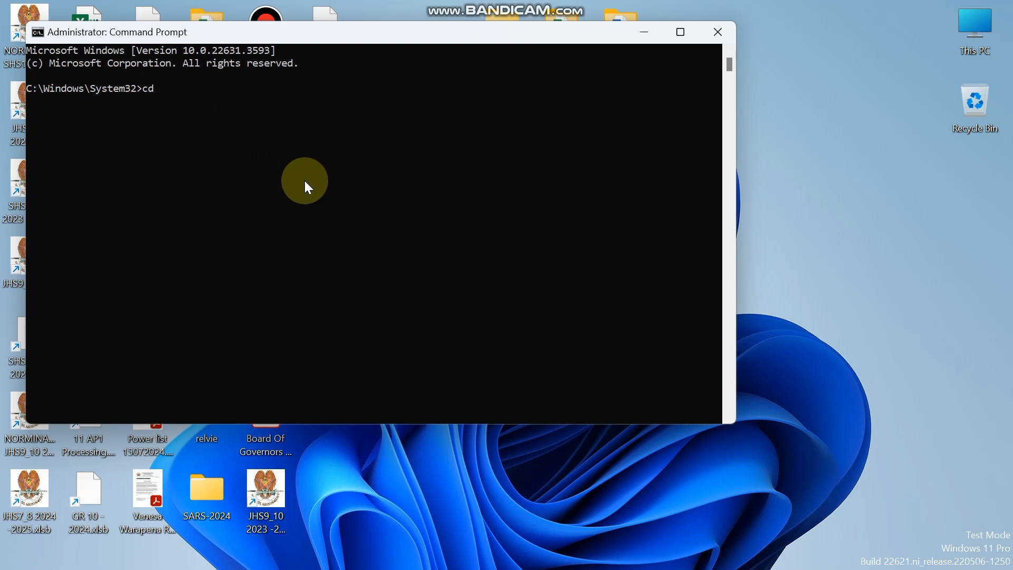
{"action": "key", "text": "ctrl+v"}
{"action": "key", "text": "Return"}
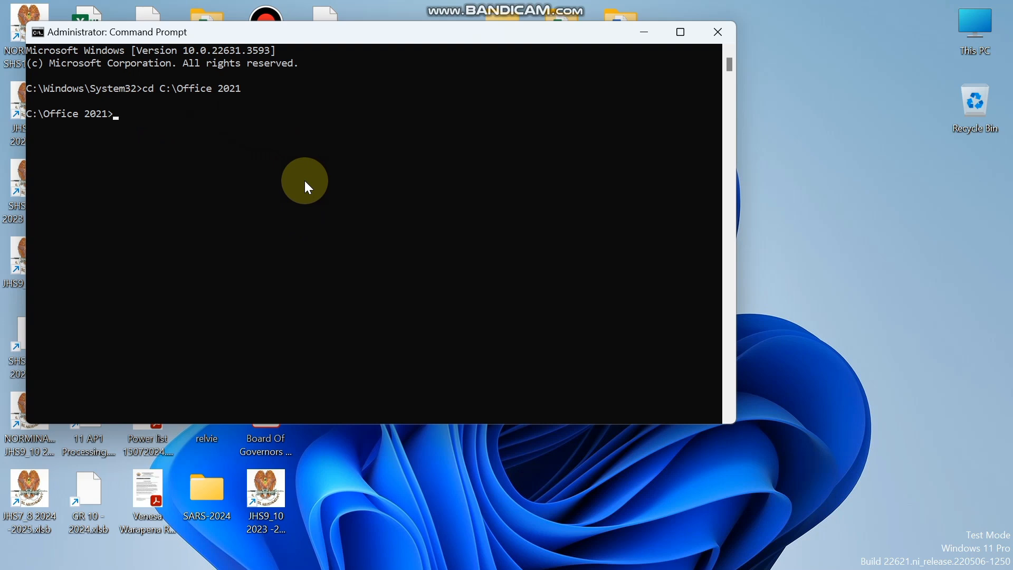
Start the Office installation by running setup /configure Configuration.xml in the Office 2021 directory.
{"action": "type", "text": "setup /configure Confi"}
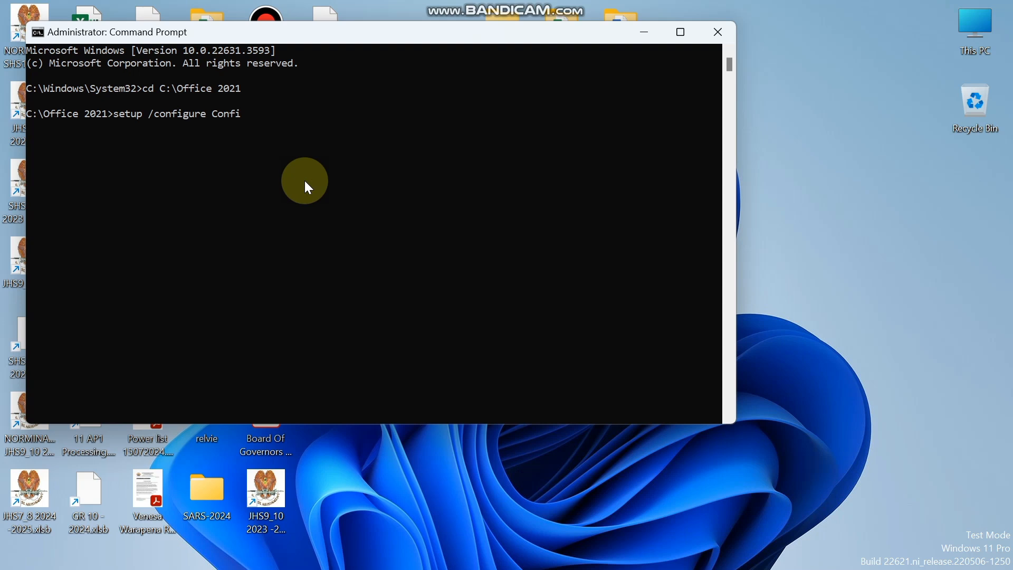
{"action": "type", "text": "guration.xml"}
{"action": "key", "text": "Return"}
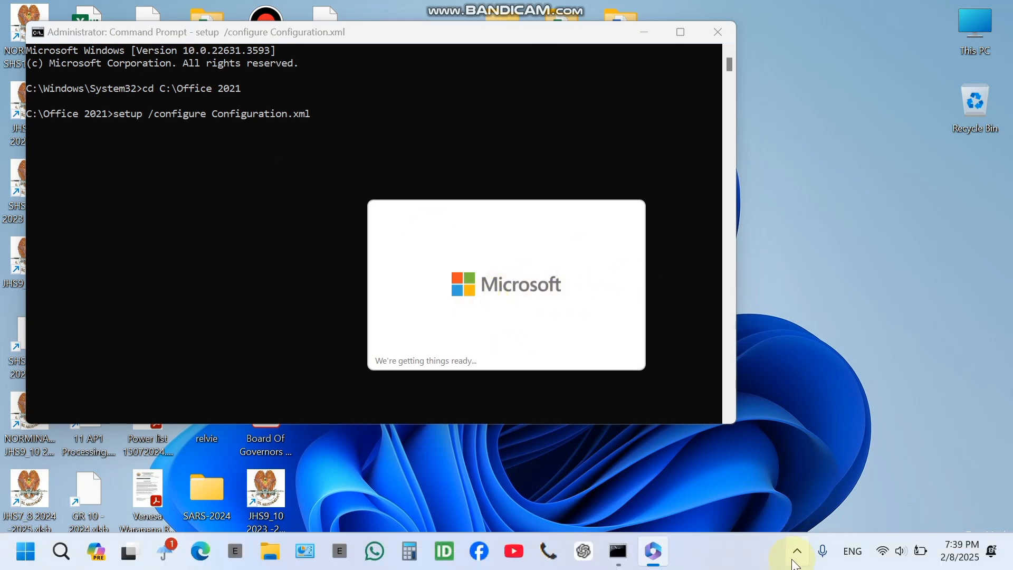
{"action": "left_click", "coordinate": [798, 552]}
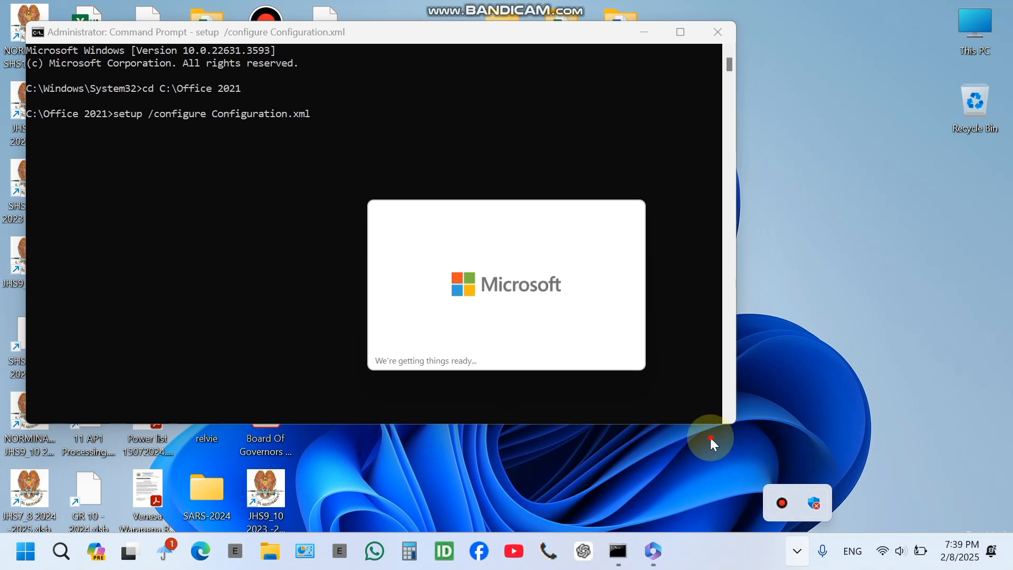
{"action": "left_click", "coordinate": [561, 446]}
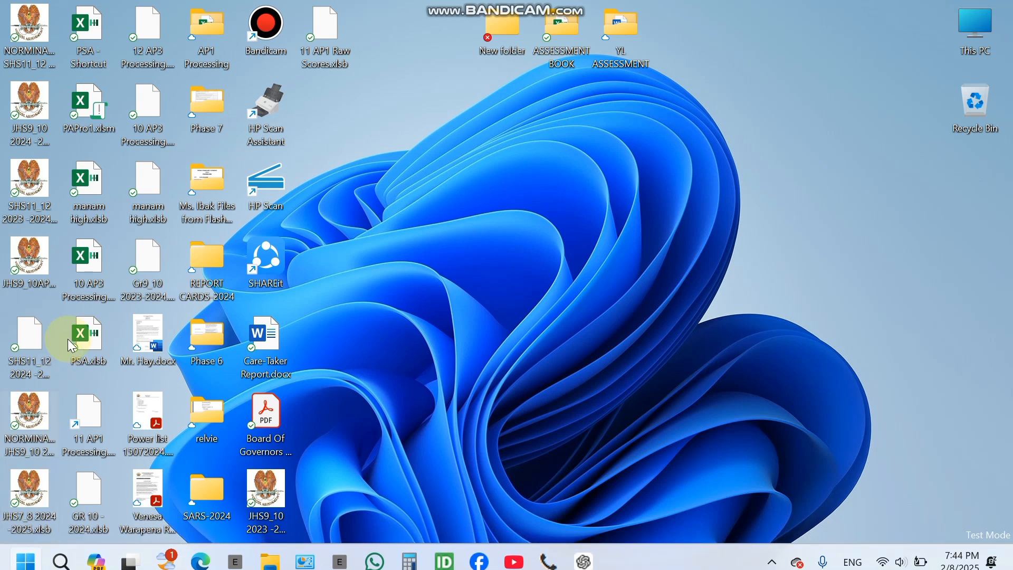
Launch Word and examine the product information and activation status on its Account page.
{"action": "left_click", "coordinate": [26, 561]}
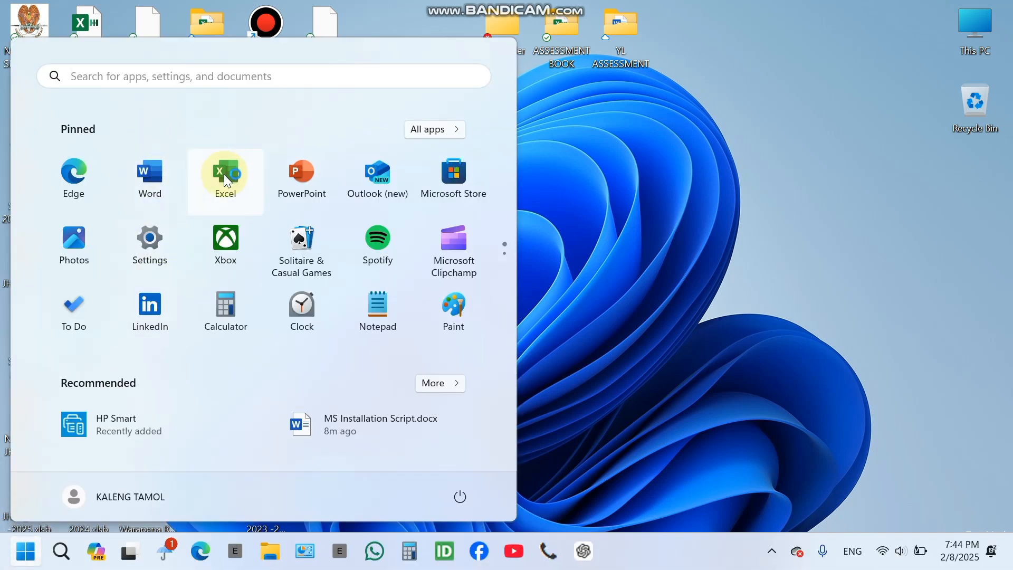
{"action": "left_click", "coordinate": [151, 184]}
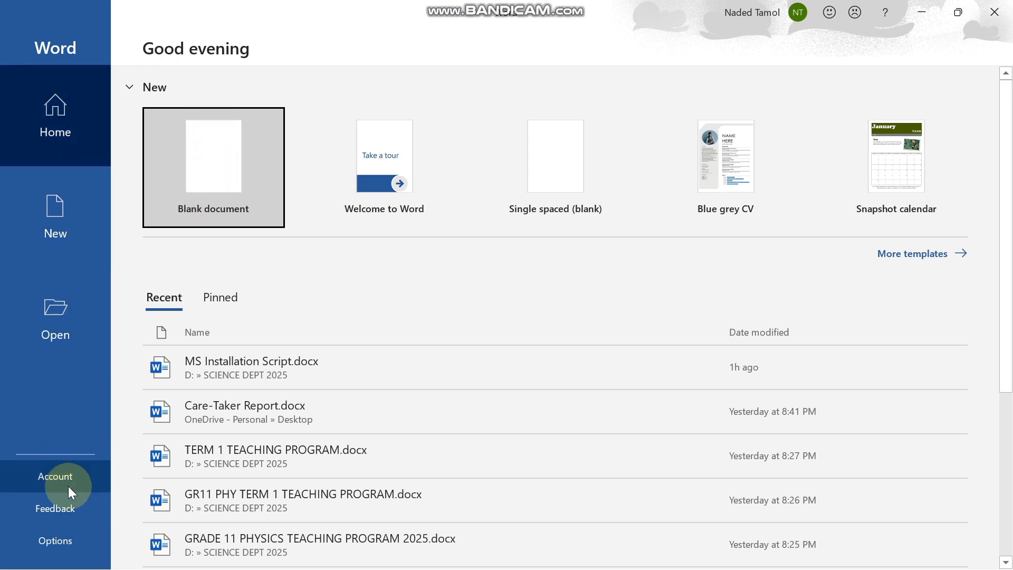
{"action": "left_click", "coordinate": [64, 477]}
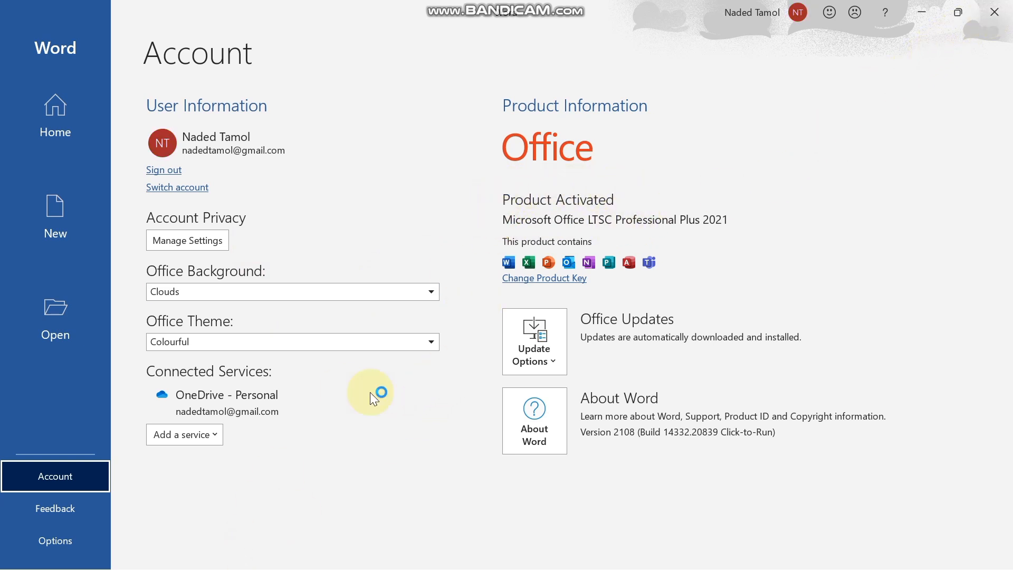
Search for cmd, run Command Prompt as administrator, and enter cd with a trailing space, without a path.
{"action": "mouse_move", "coordinate": [196, 566]}
{"action": "left_click", "coordinate": [59, 552]}
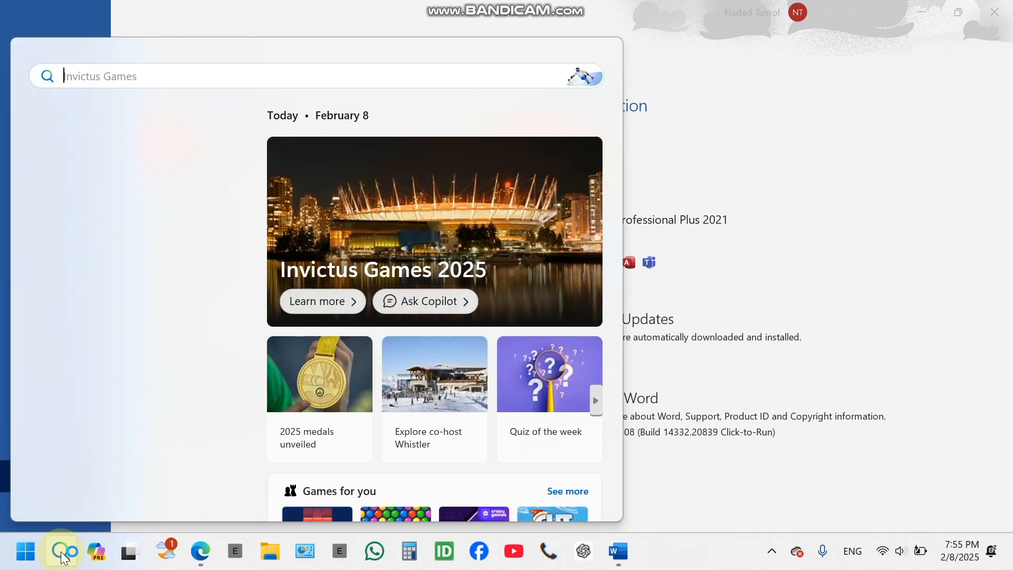
{"action": "type", "text": "c"}
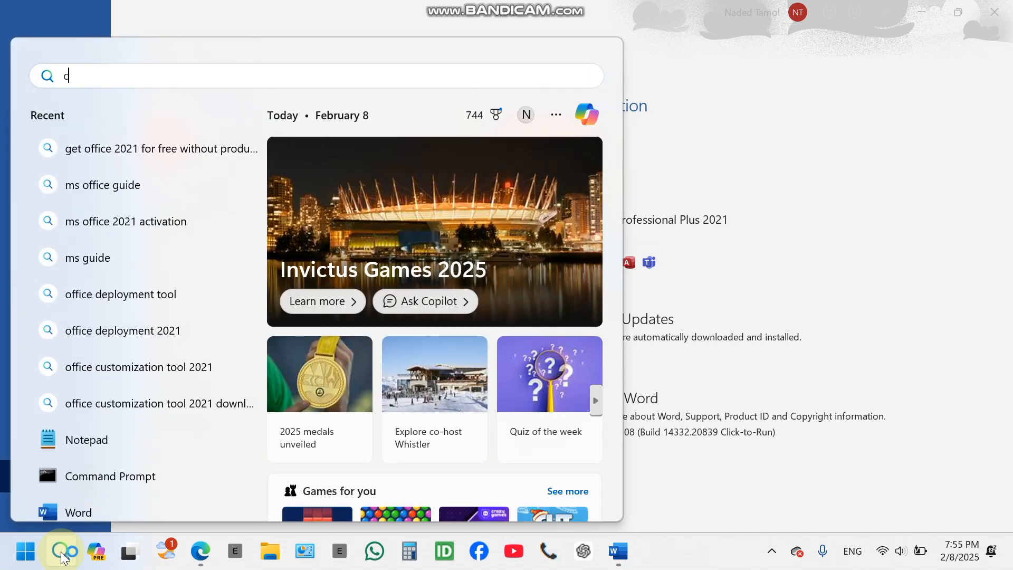
{"action": "type", "text": "md"}
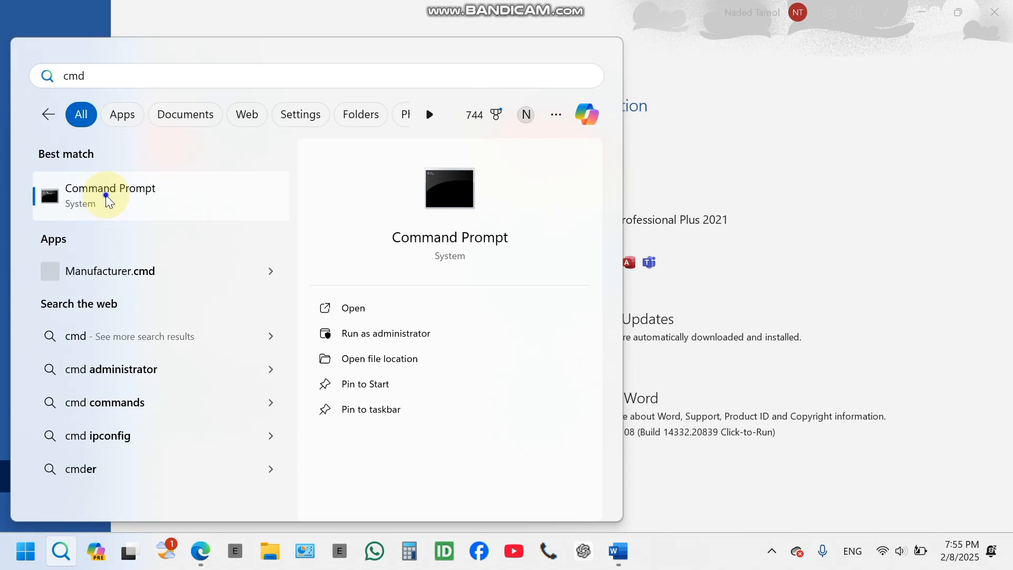
{"action": "right_click", "coordinate": [107, 197]}
{"action": "left_click", "coordinate": [160, 218]}
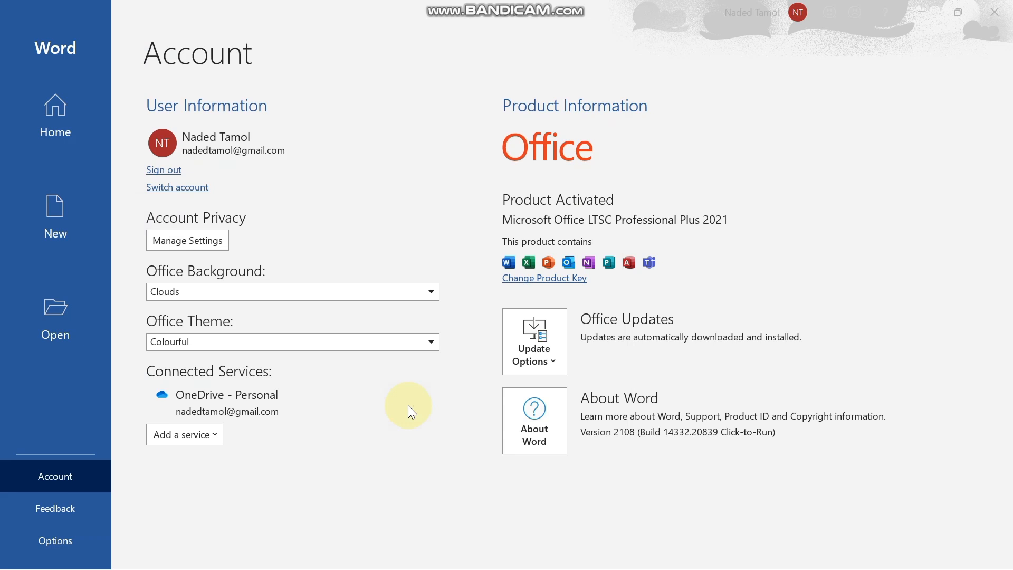
{"action": "type", "text": "cd"}
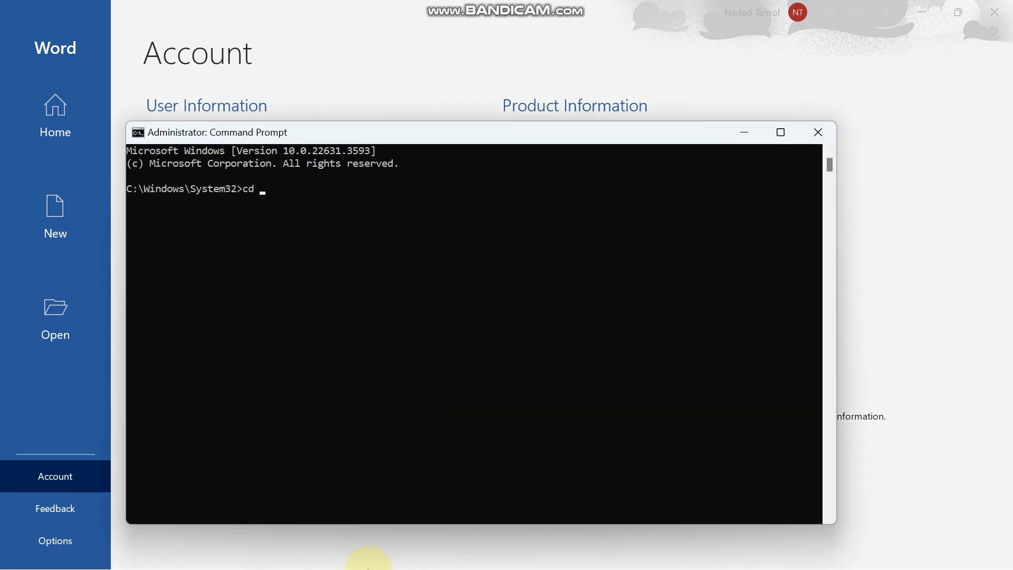
Open a new File Explorer window and go to Program Files on Windows (C:).
{"action": "left_click", "coordinate": [282, 562]}
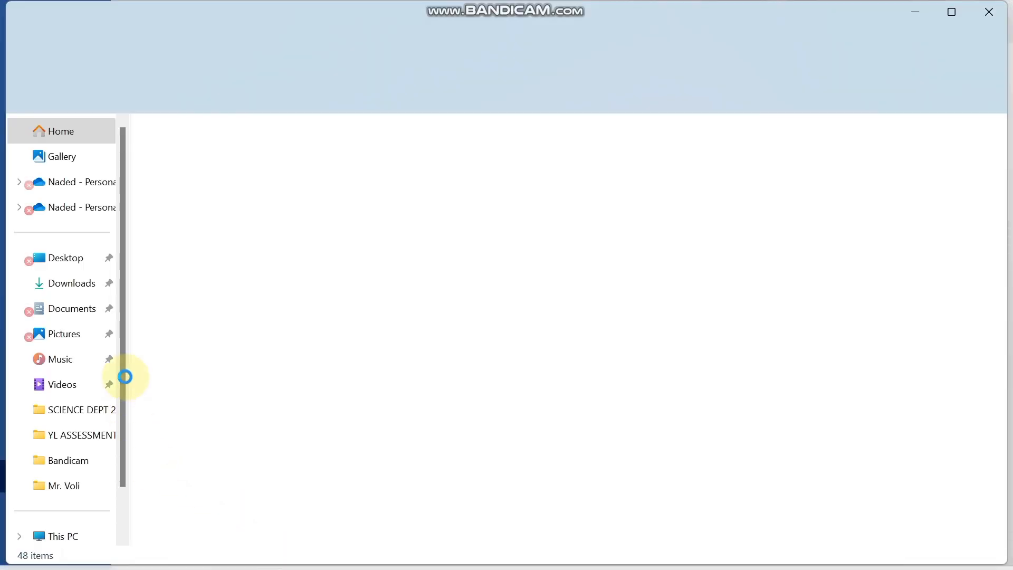
{"action": "scroll", "coordinate": [123, 369], "scroll_direction": "down", "scroll_amount": 1}
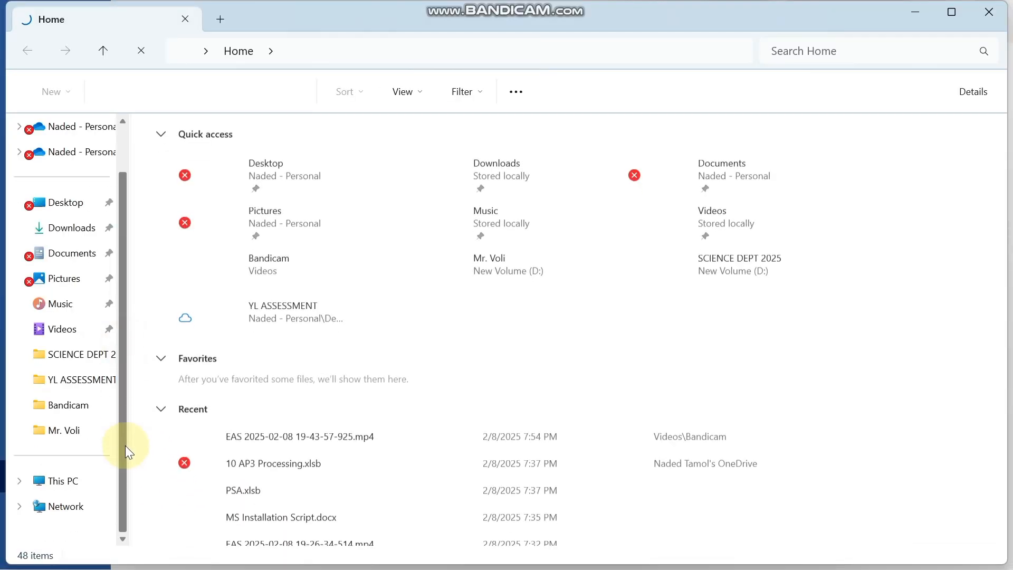
{"action": "left_click", "coordinate": [74, 481]}
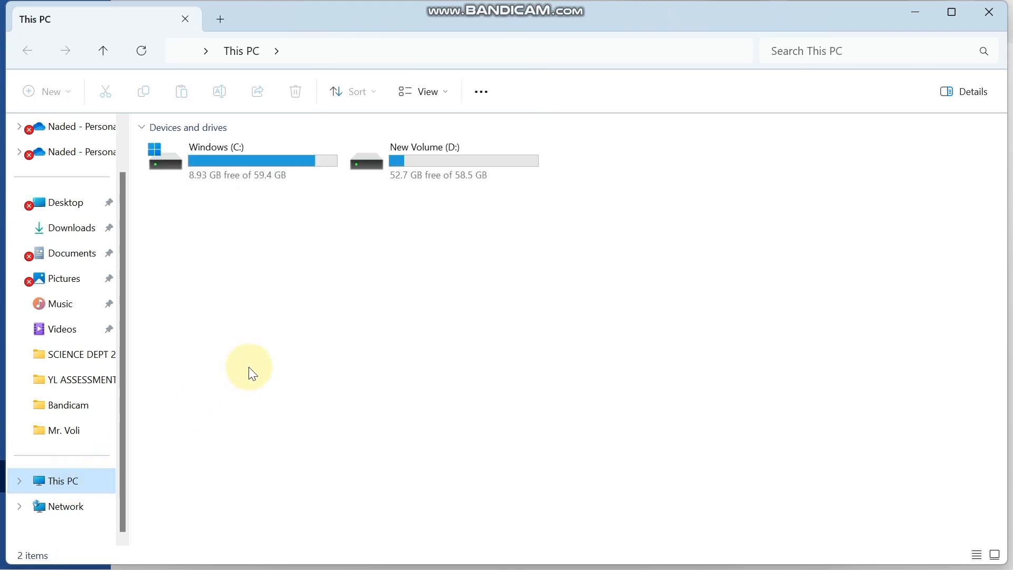
{"action": "double_click", "coordinate": [246, 170]}
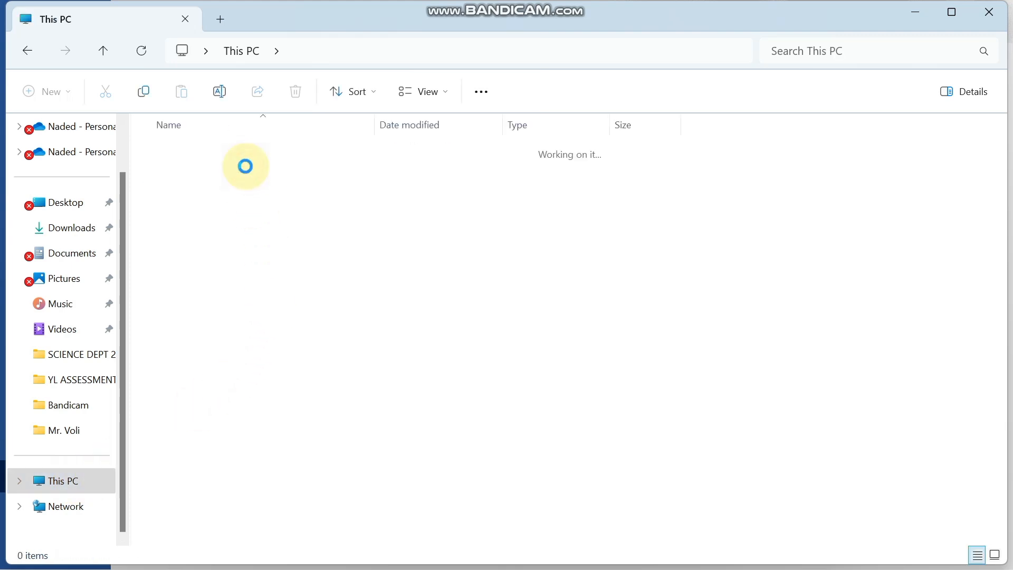
{"action": "scroll", "coordinate": [206, 349], "scroll_direction": "down", "scroll_amount": 1}
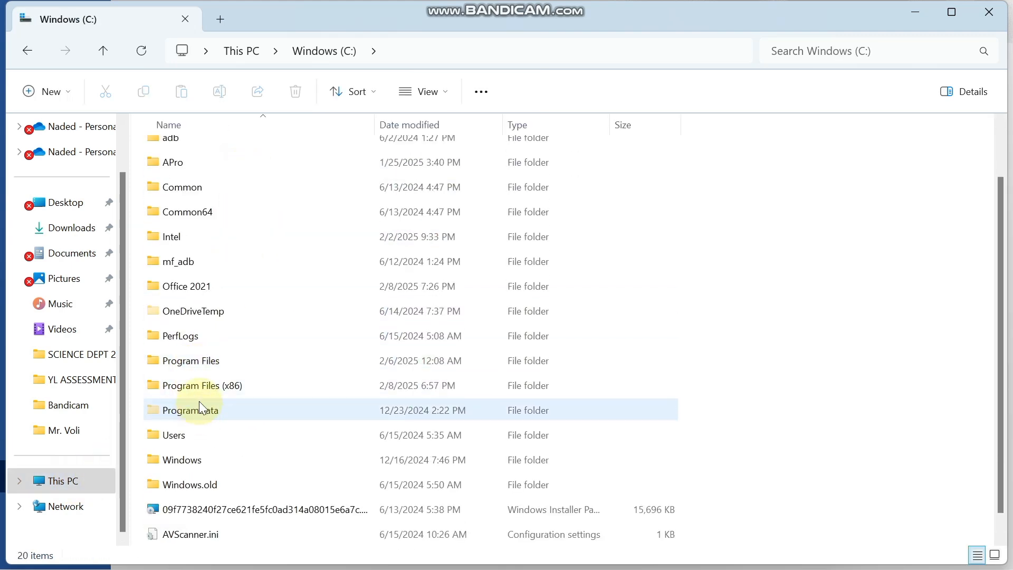
{"action": "double_click", "coordinate": [213, 364]}
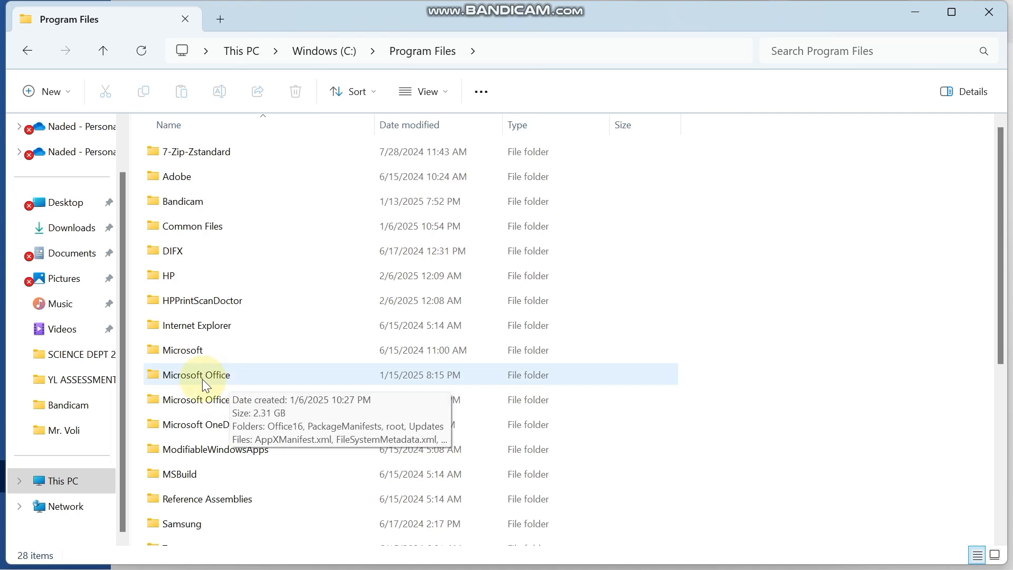
Look in Program Files (x86) on drive C for the Microsoft Office folder and return to Windows (C:).
{"action": "left_click", "coordinate": [343, 49]}
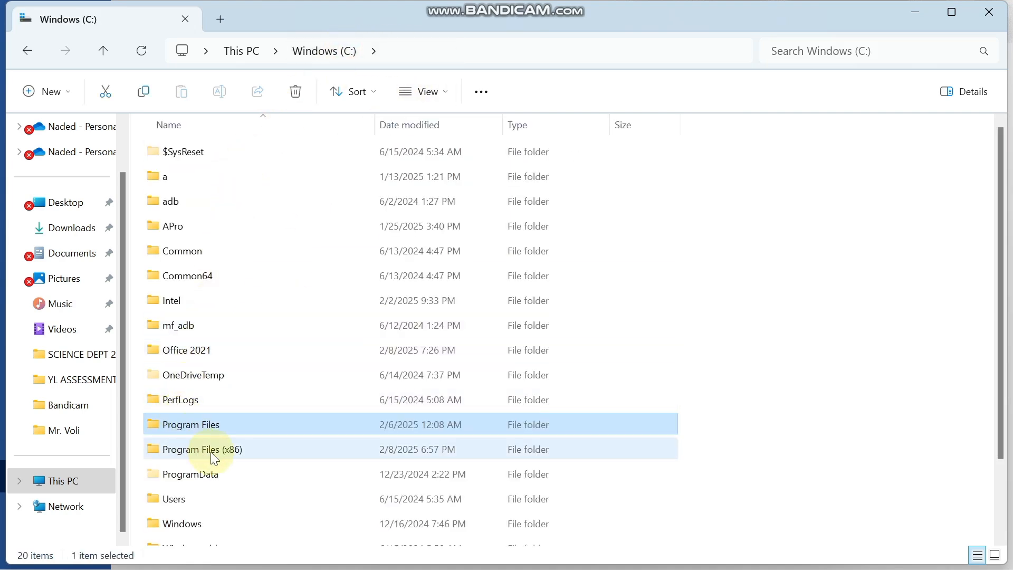
{"action": "double_click", "coordinate": [235, 449]}
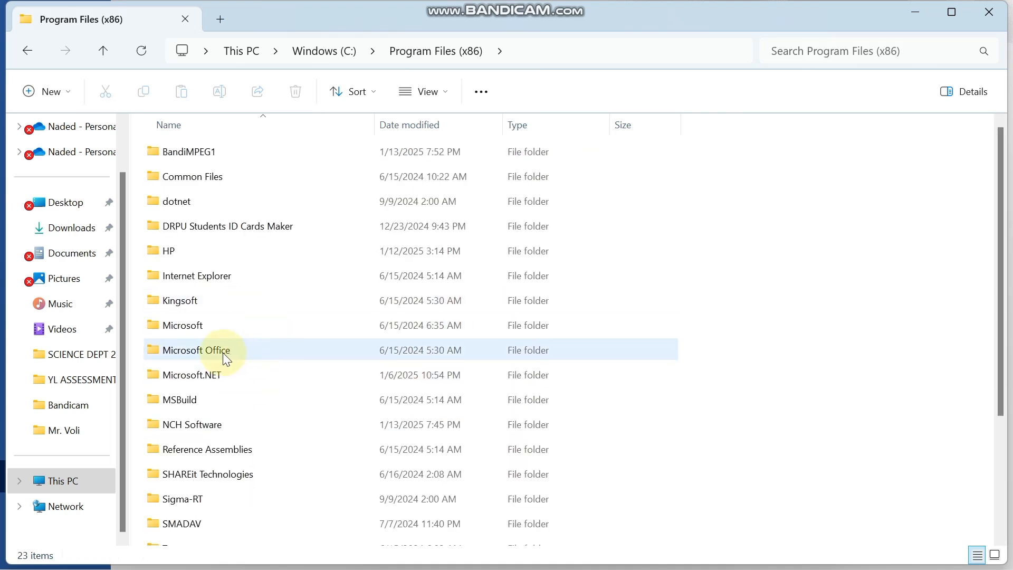
{"action": "left_click", "coordinate": [326, 60]}
Open Office16 inside Program Files\Microsoft Office on drive C and copy the folder's full path.
{"action": "double_click", "coordinate": [212, 425]}
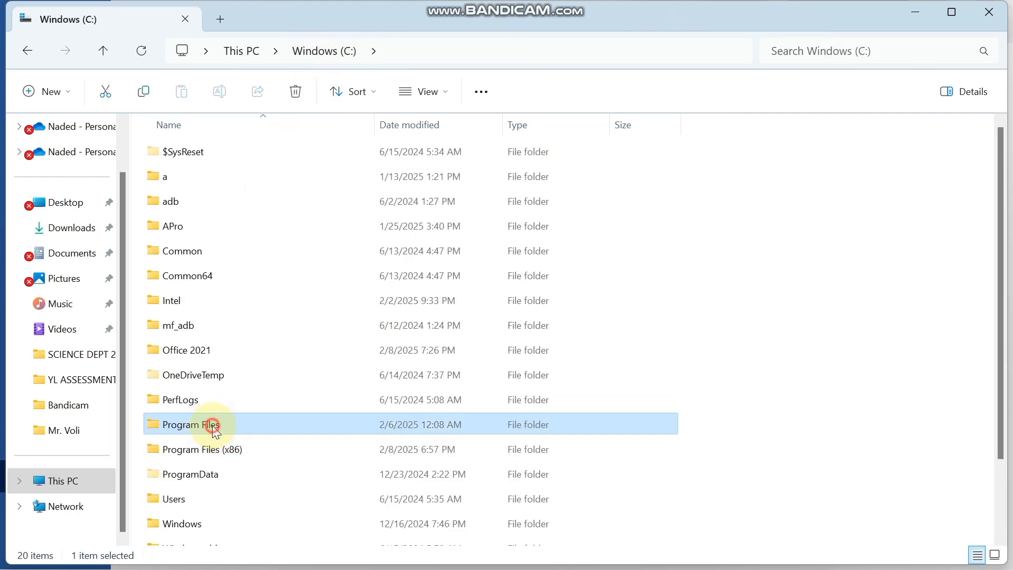
{"action": "double_click", "coordinate": [222, 380]}
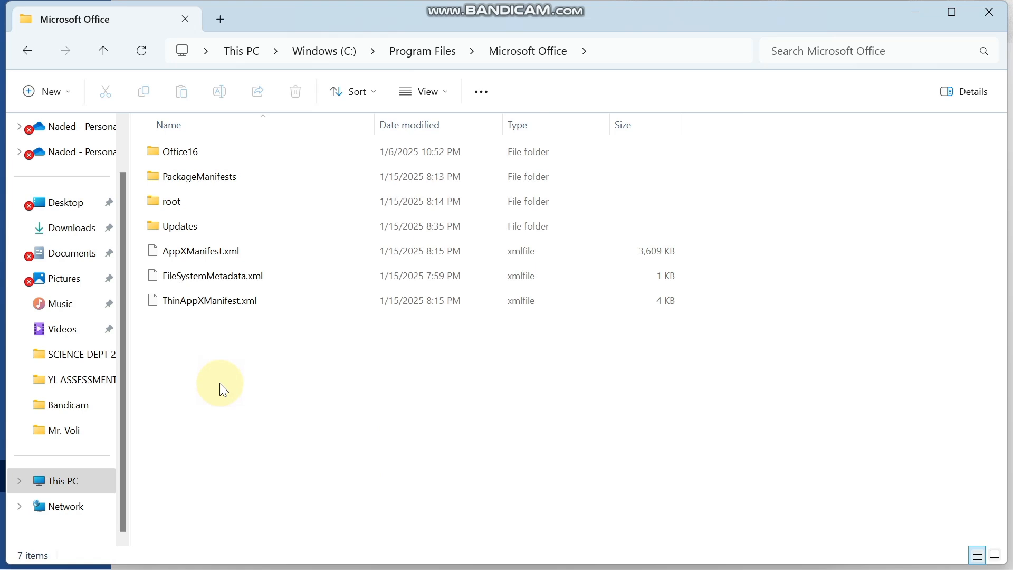
{"action": "double_click", "coordinate": [188, 153]}
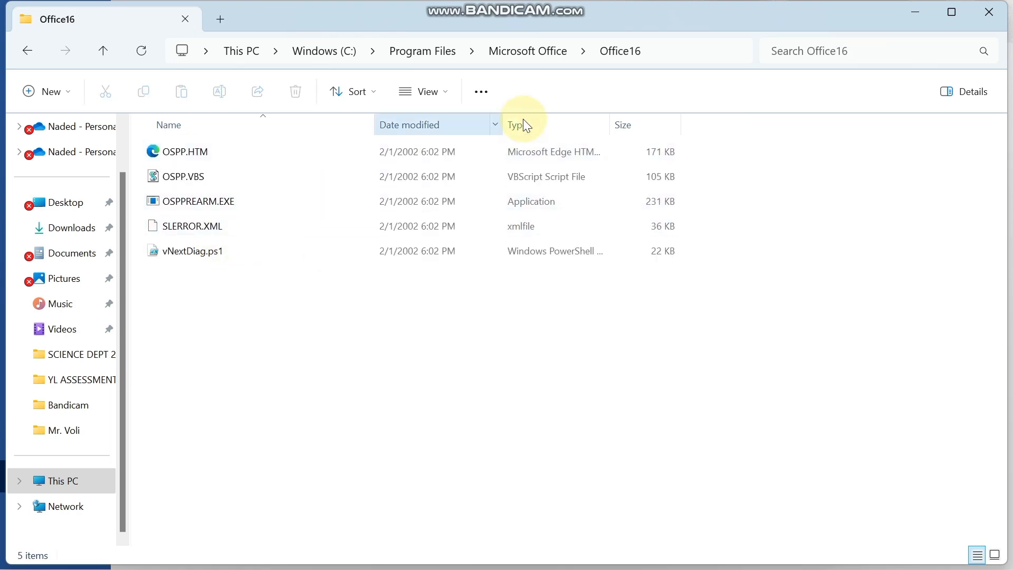
{"action": "left_click", "coordinate": [654, 50]}
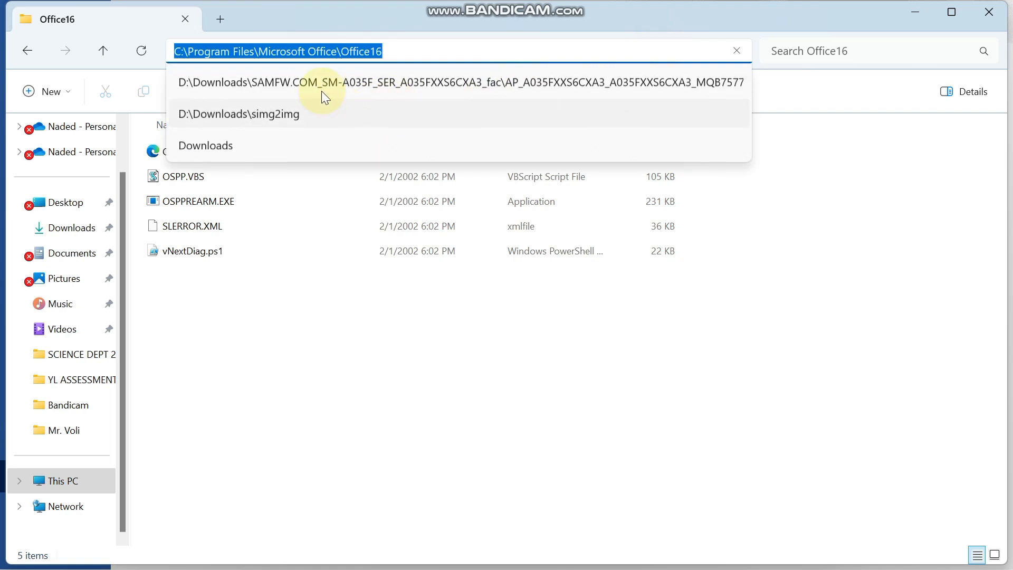
{"action": "right_click", "coordinate": [255, 52]}
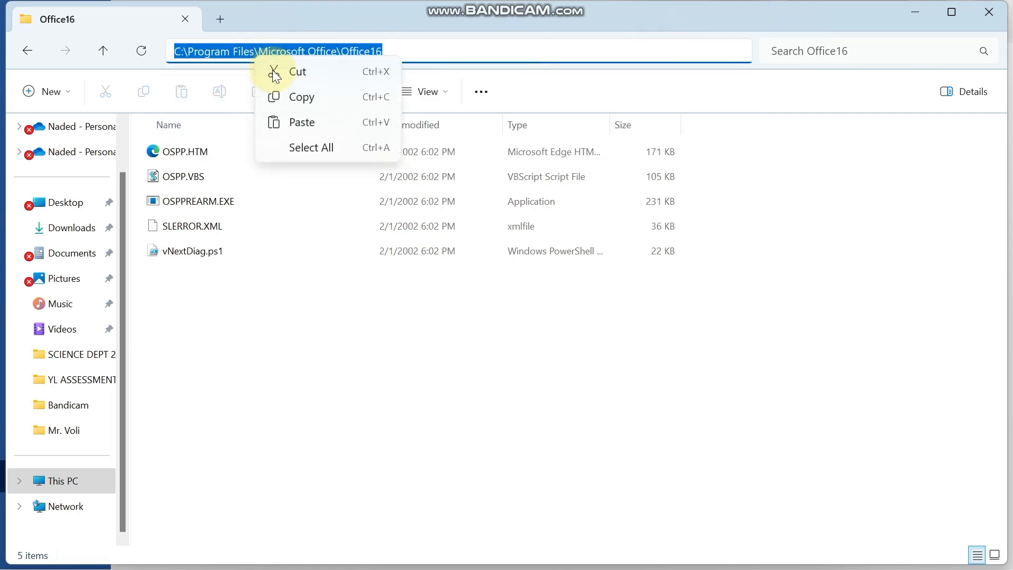
{"action": "left_click", "coordinate": [290, 101]}
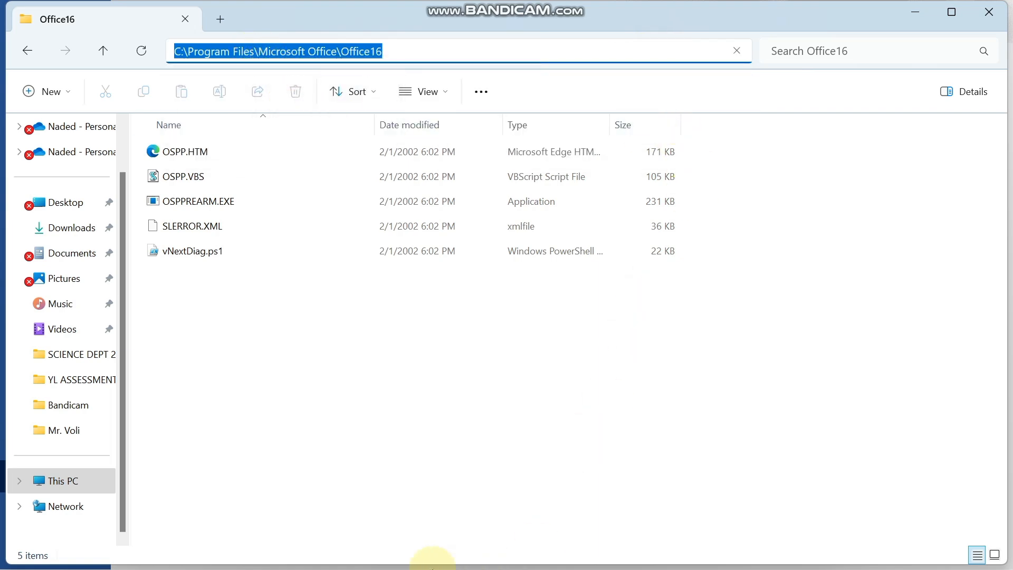
Switch to Command Prompt, complete the cd command with the copied path C:\Program Files\Microsoft Office\Office16, and run it.
{"action": "mouse_move", "coordinate": [413, 525]}
{"action": "left_click", "coordinate": [654, 552]}
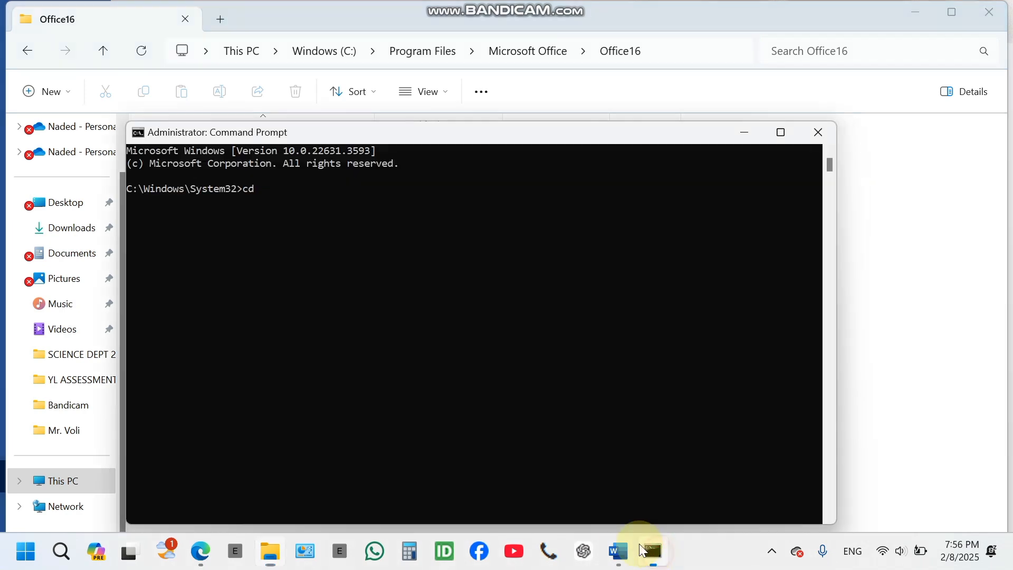
{"action": "left_click", "coordinate": [265, 191]}
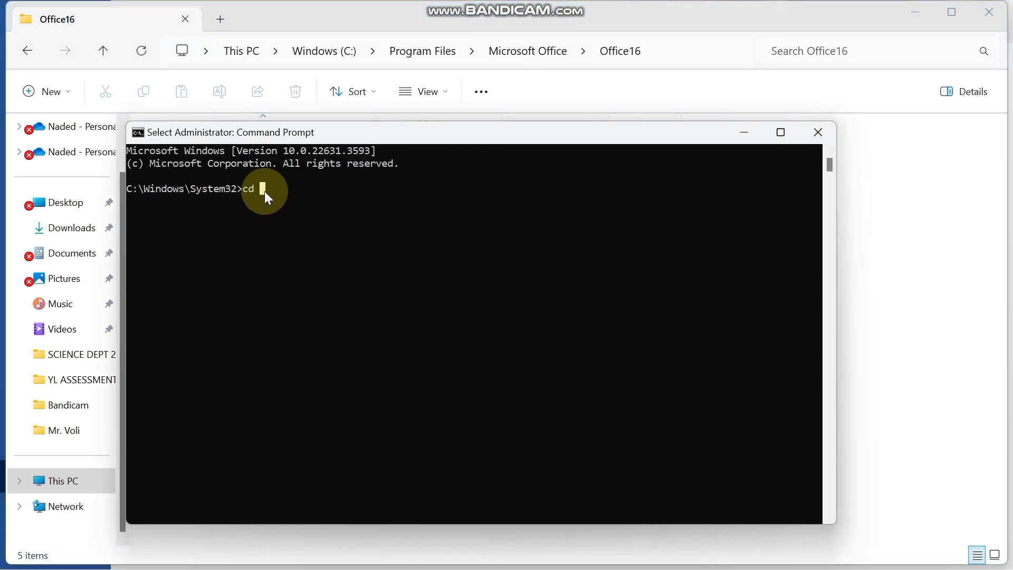
{"action": "right_click", "coordinate": [264, 191]}
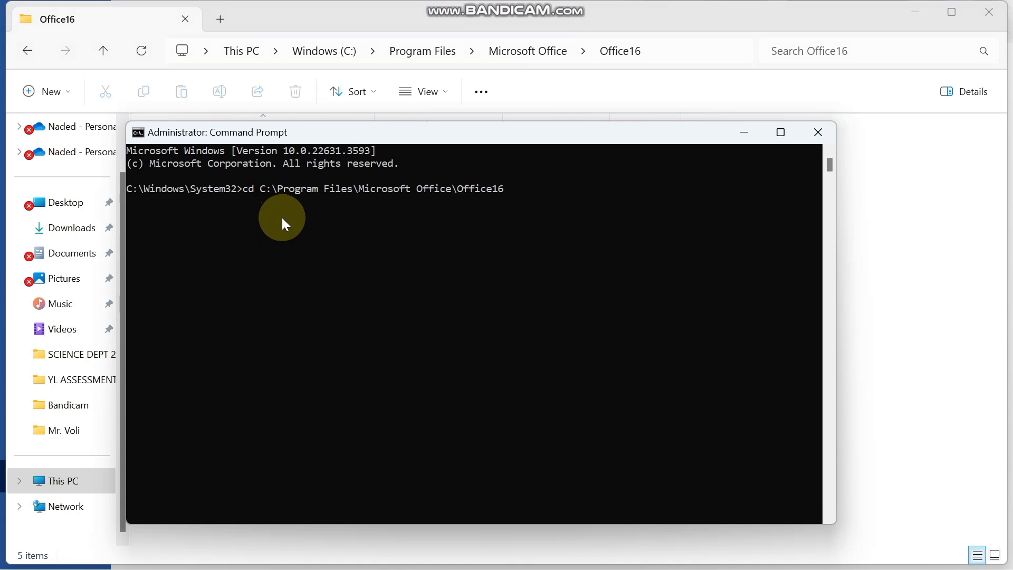
{"action": "key", "text": "Return"}
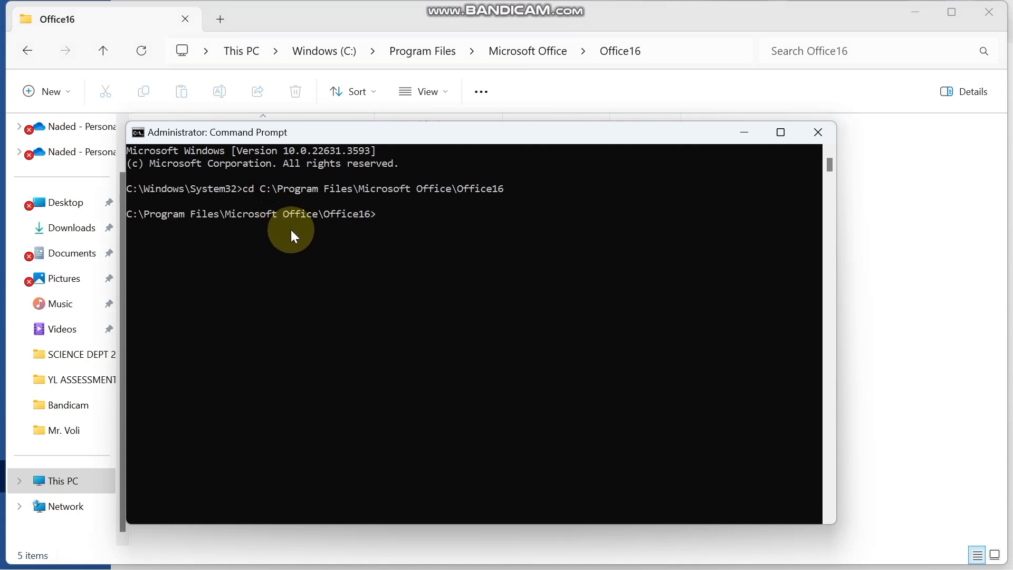
Switch to Edge, search Bing for "get office 2021 for free without product key" and open the MS Guides article.
{"action": "mouse_move", "coordinate": [229, 568]}
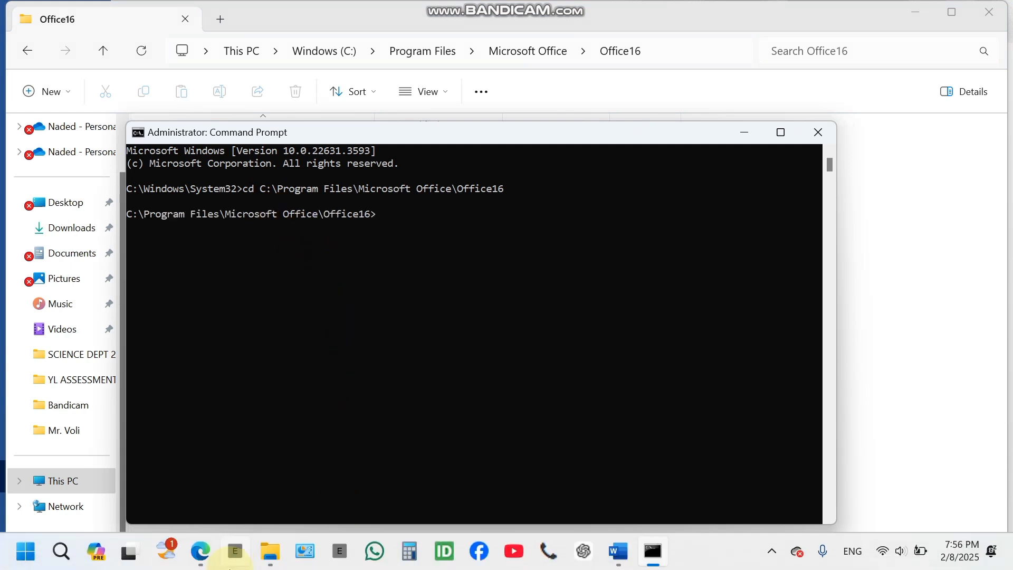
{"action": "left_click", "coordinate": [201, 552]}
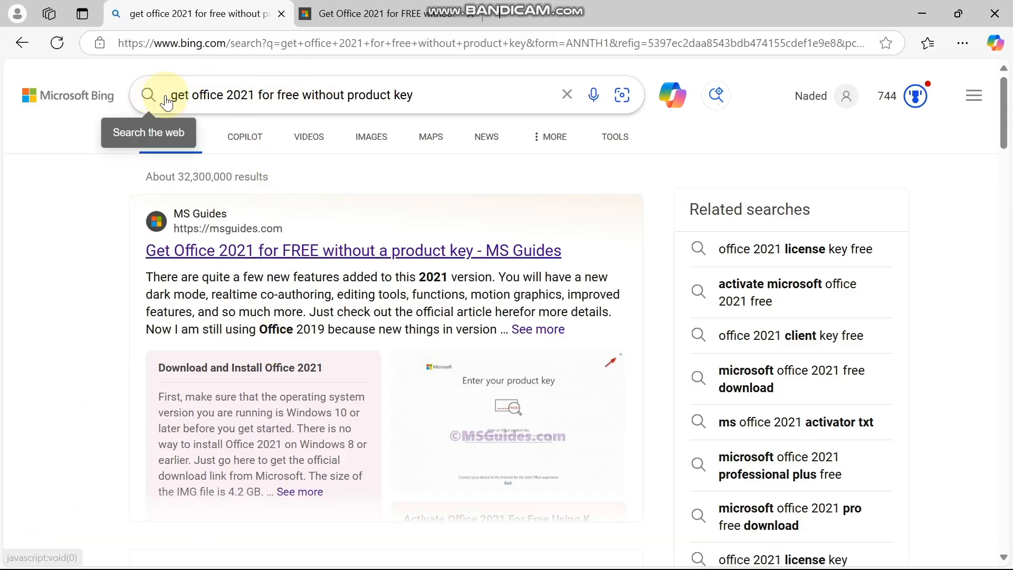
{"action": "left_click_drag", "start_coordinate": [175, 96], "coordinate": [429, 97]}
{"action": "left_click", "coordinate": [402, 97]}
{"action": "key", "text": "Return"}
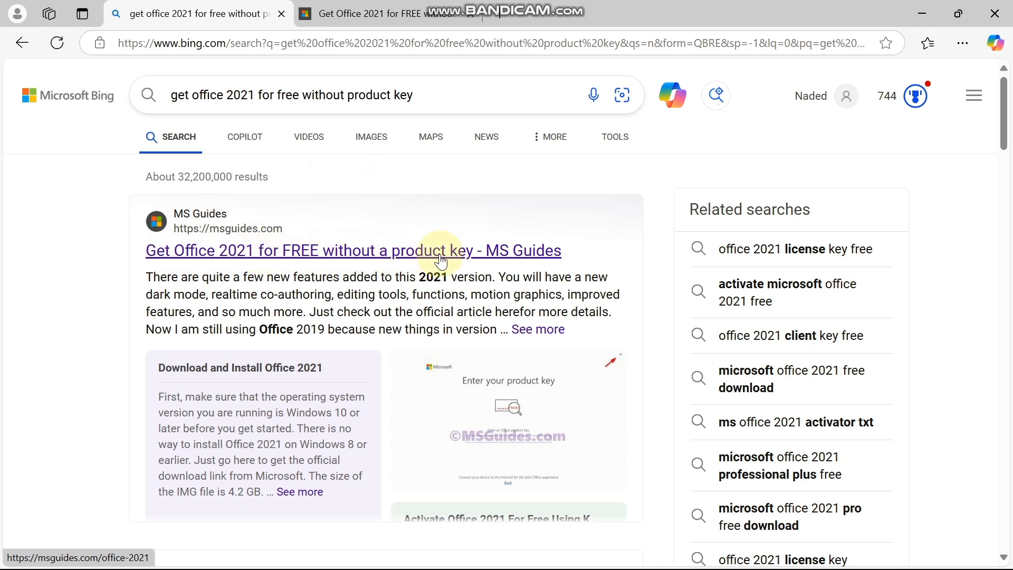
{"action": "left_click", "coordinate": [247, 262]}
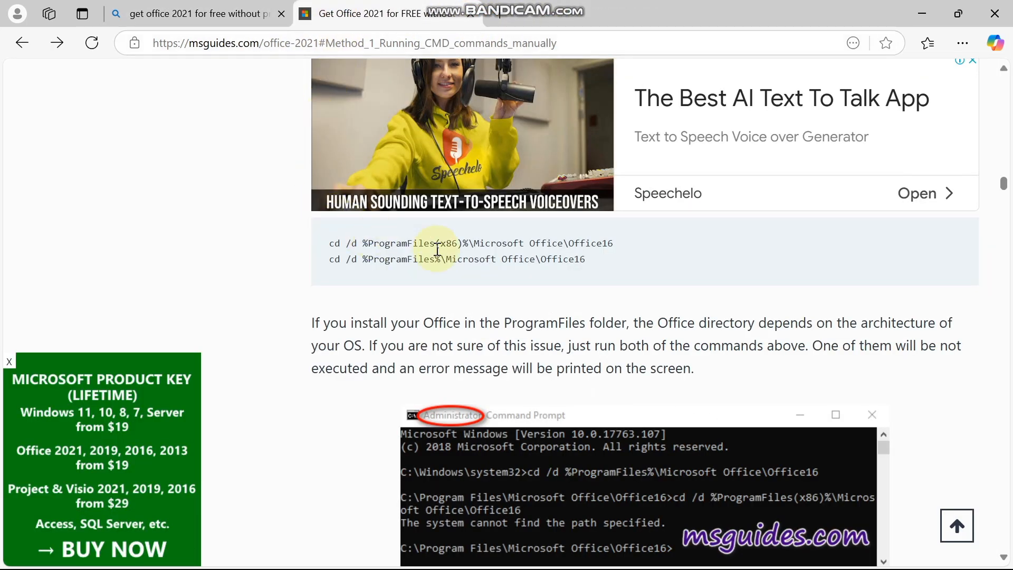
Find the article's Contents list and go to "Method 1: Running CMD commands manually".
{"action": "scroll", "coordinate": [444, 235], "scroll_direction": "up", "scroll_amount": 10}
{"action": "scroll", "coordinate": [443, 219], "scroll_direction": "up", "scroll_amount": 15}
{"action": "scroll", "coordinate": [442, 224], "scroll_direction": "down", "scroll_amount": 9}
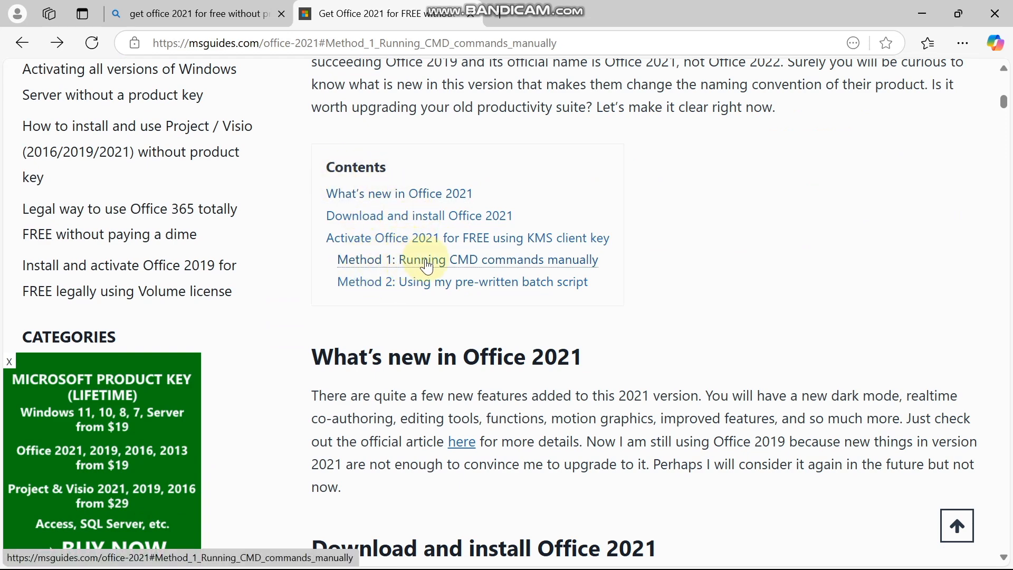
{"action": "left_click", "coordinate": [484, 261]}
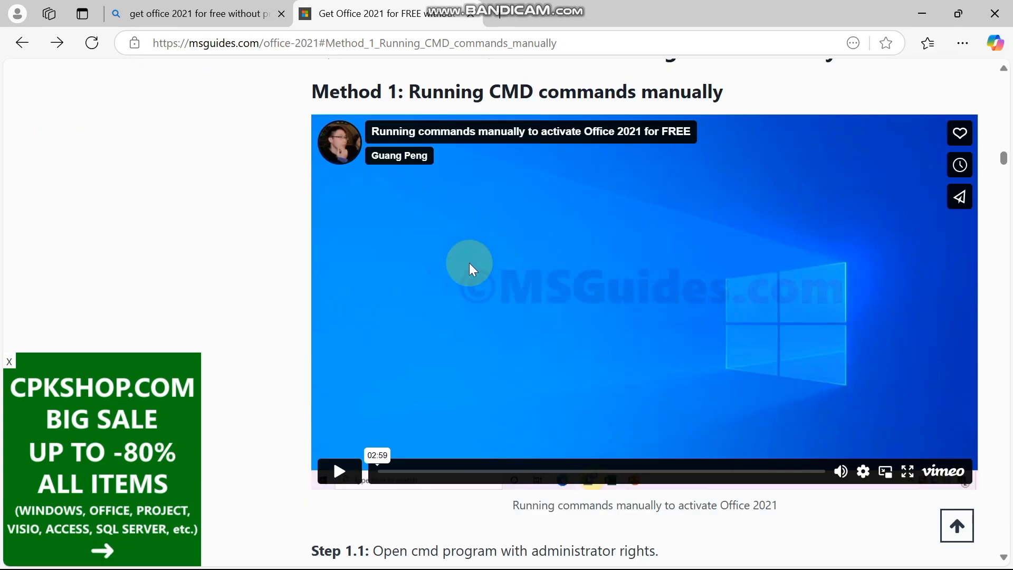
Copy the complete volume license installation command given under Step 1.3 of the article.
{"action": "scroll", "coordinate": [469, 263], "scroll_direction": "down", "scroll_amount": 15}
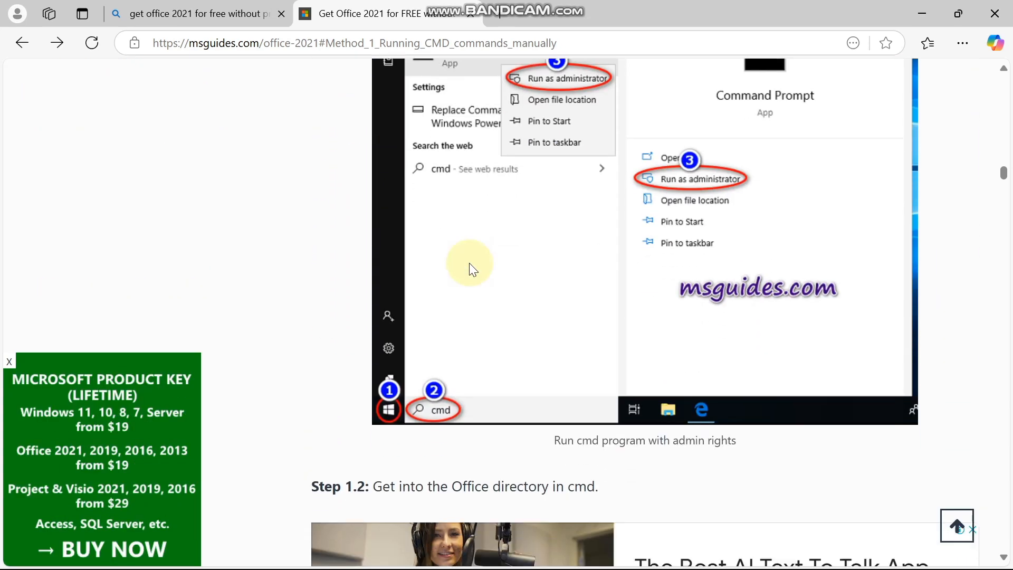
{"action": "scroll", "coordinate": [470, 261], "scroll_direction": "down", "scroll_amount": 4}
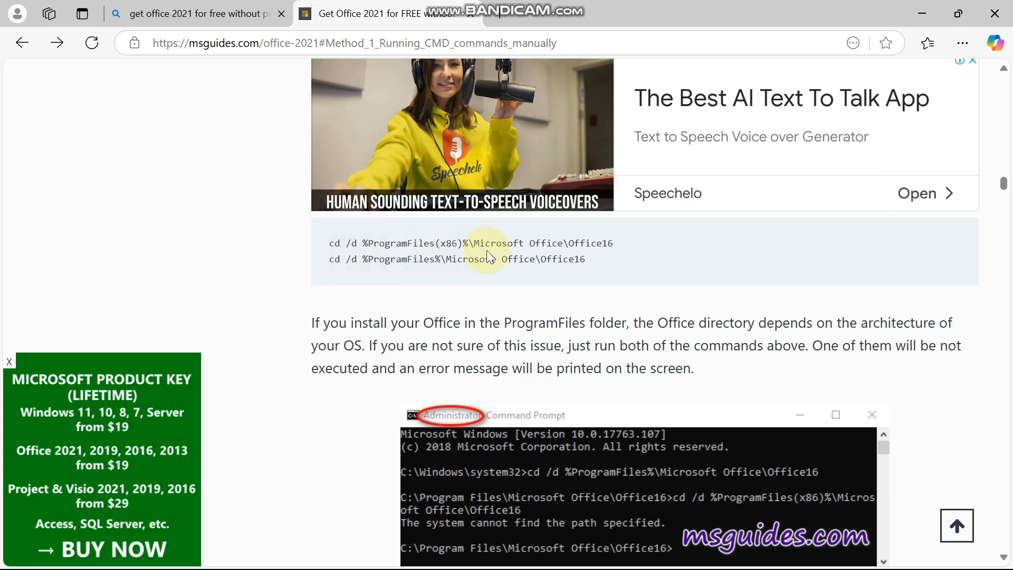
{"action": "scroll", "coordinate": [444, 260], "scroll_direction": "down", "scroll_amount": 9}
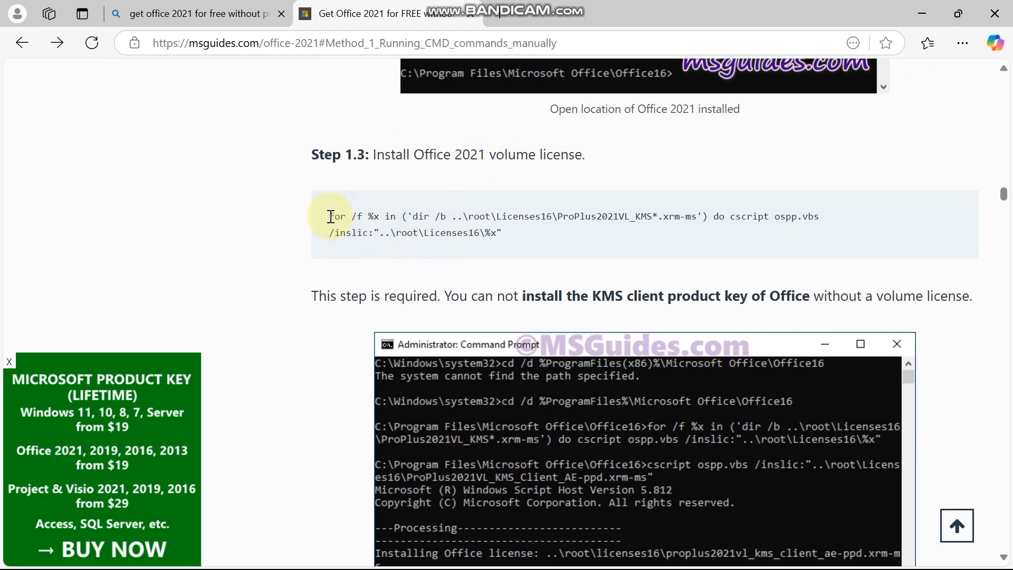
{"action": "left_click_drag", "start_coordinate": [330, 216], "coordinate": [466, 233]}
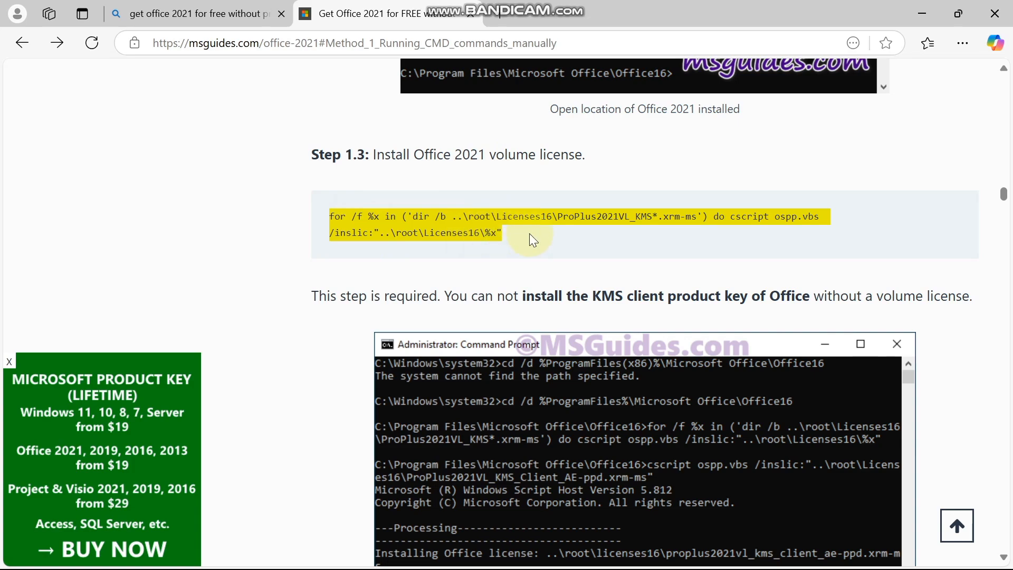
{"action": "right_click", "coordinate": [431, 230]}
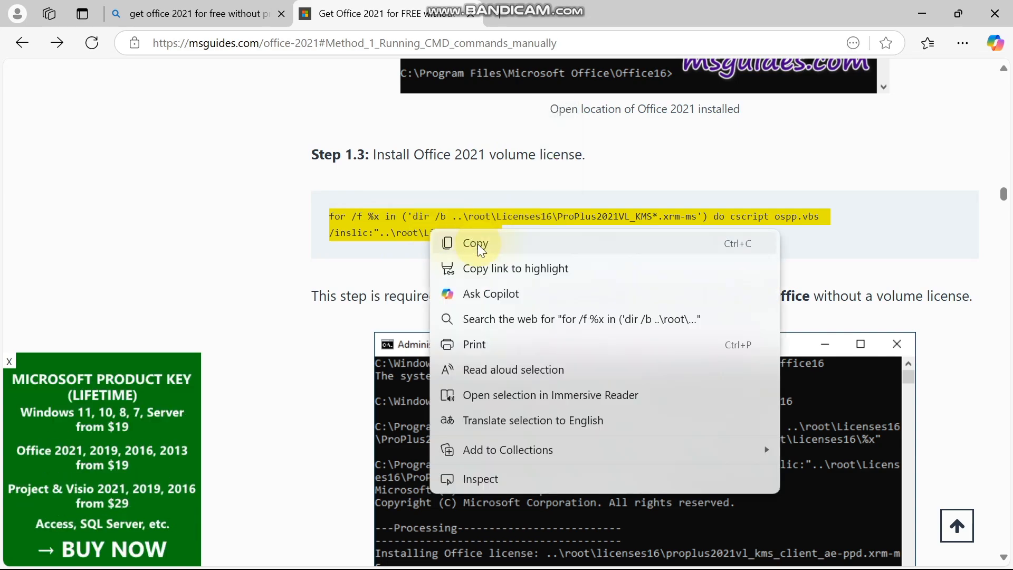
{"action": "left_click", "coordinate": [477, 244]}
Run the copied ProPlus2021VL_KMS license loop with cscript ospp.vbs /inslic in Command Prompt and maximize the window to review its output.
{"action": "scroll", "coordinate": [477, 243], "scroll_direction": "down", "scroll_amount": 10}
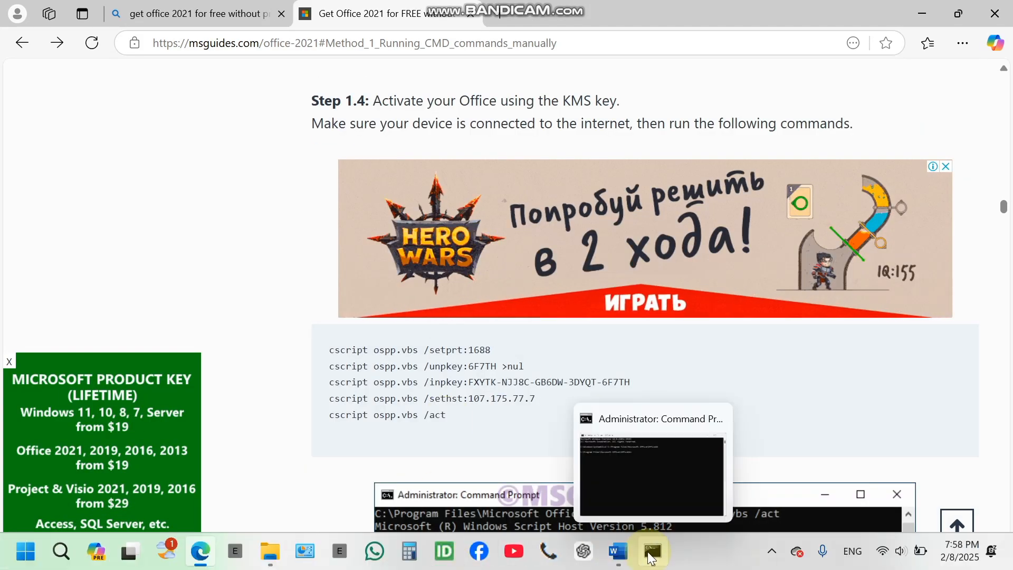
{"action": "left_click", "coordinate": [653, 555]}
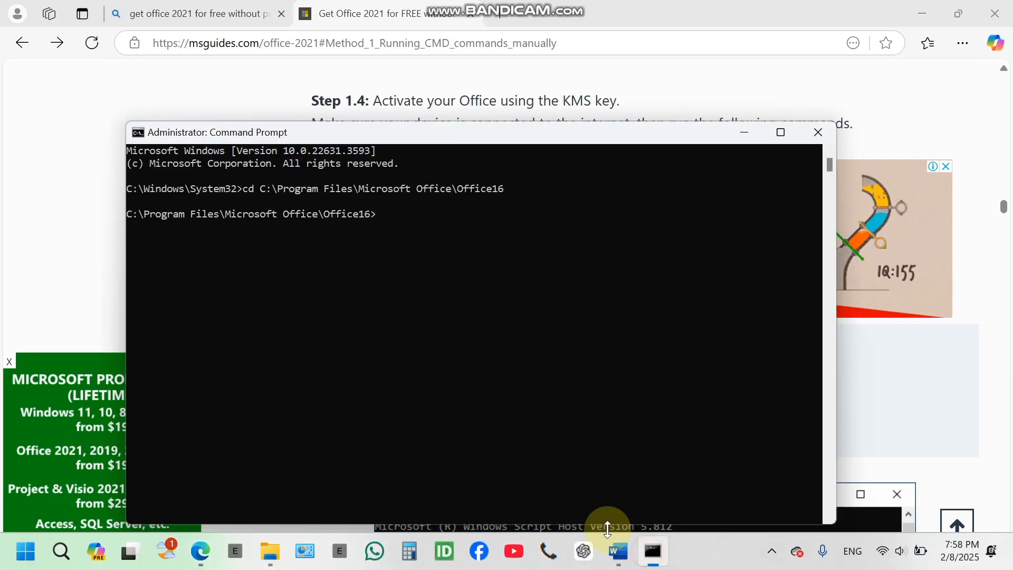
{"action": "right_click", "coordinate": [379, 215]}
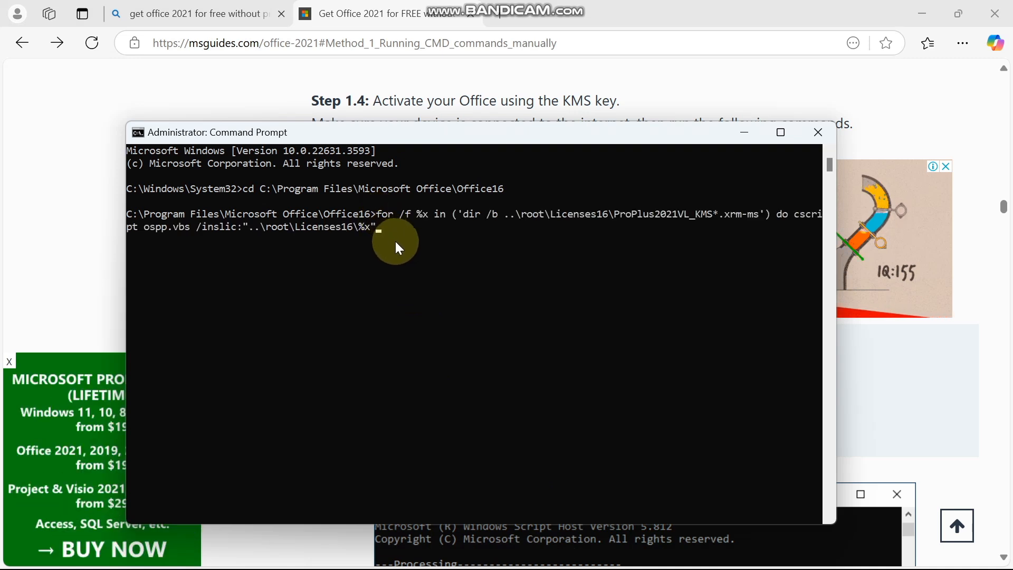
{"action": "key", "text": "Return"}
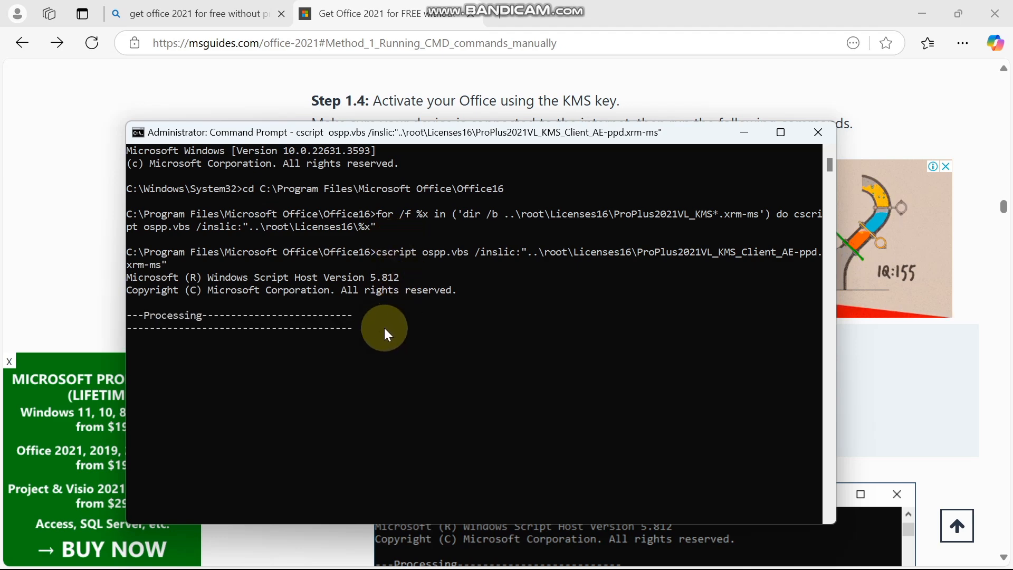
{"action": "left_click", "coordinate": [780, 135]}
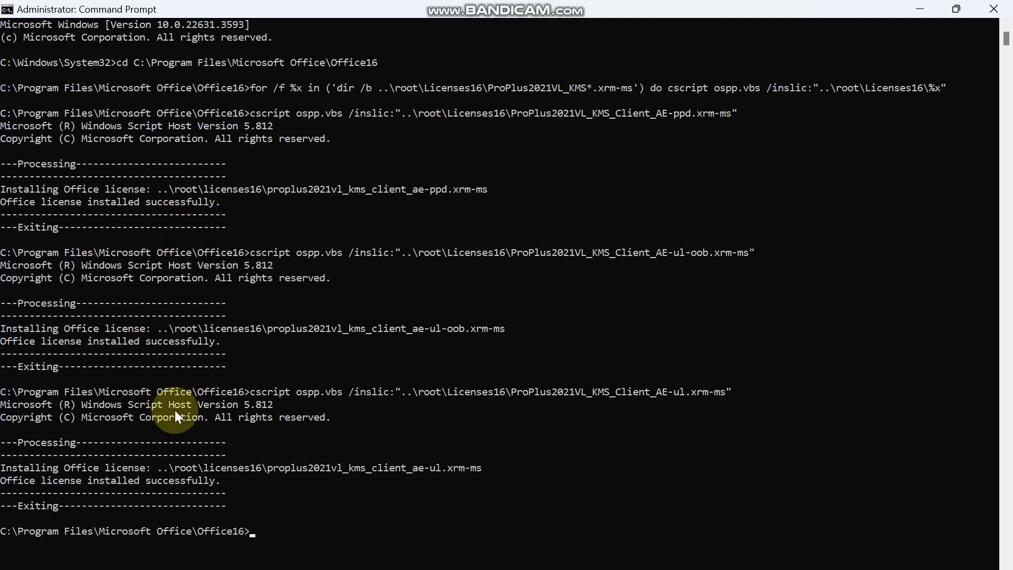
{"action": "scroll", "coordinate": [60, 483], "scroll_direction": "down", "scroll_amount": 1}
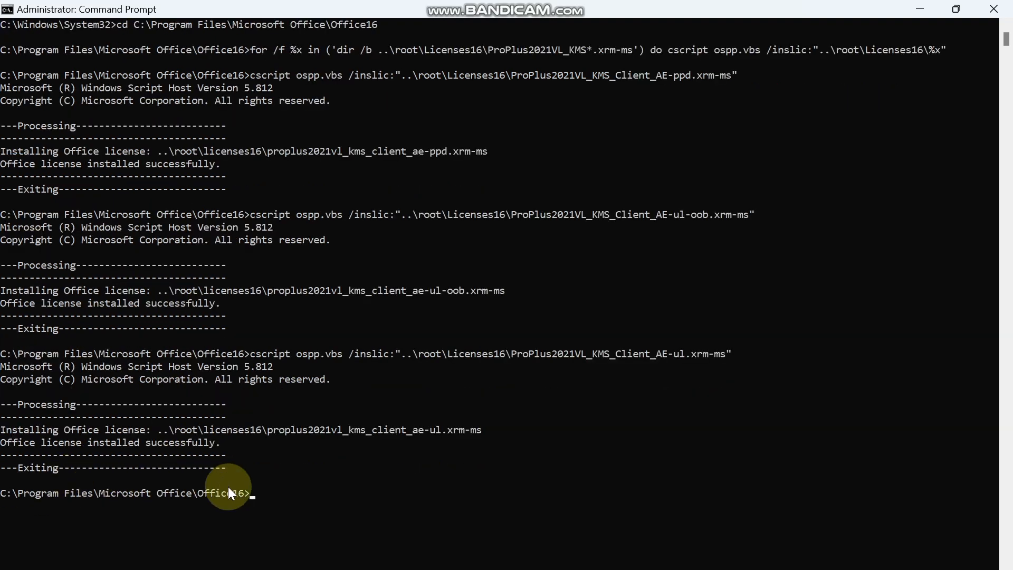
{"action": "scroll", "coordinate": [228, 487], "scroll_direction": "down", "scroll_amount": 3}
Copy cscript ospp.vbs /setprt:1688 from Step 1.4 of the Edge article and return to Command Prompt.
{"action": "mouse_move", "coordinate": [325, 567]}
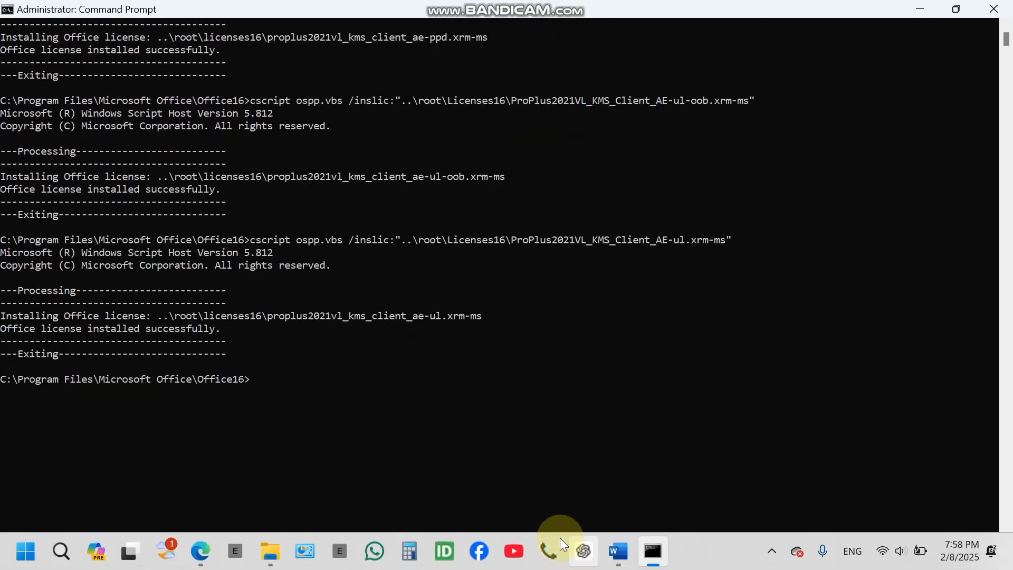
{"action": "left_click", "coordinate": [210, 554]}
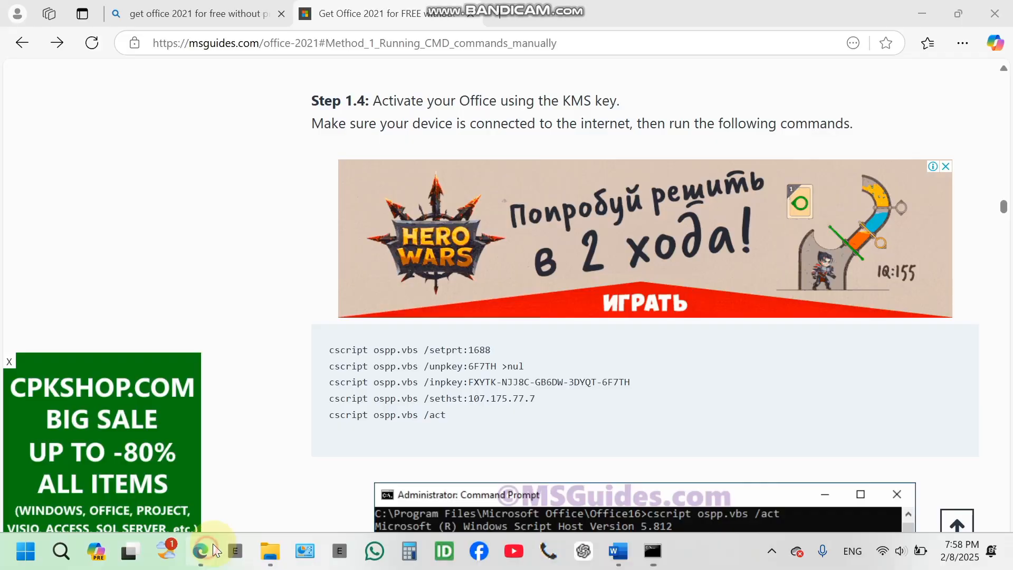
{"action": "scroll", "coordinate": [396, 361], "scroll_direction": "down", "scroll_amount": 2}
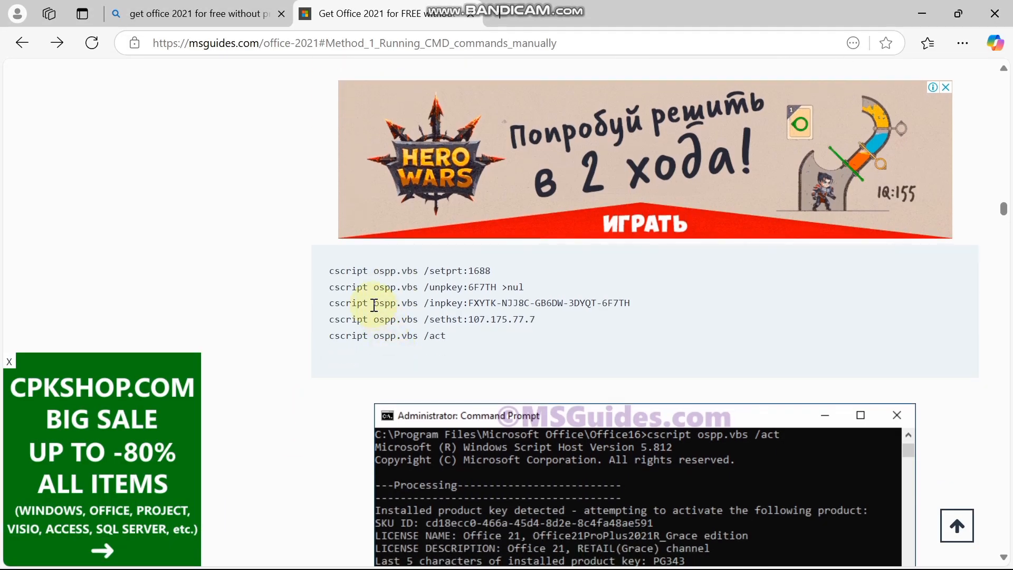
{"action": "left_click_drag", "start_coordinate": [329, 271], "coordinate": [458, 280]}
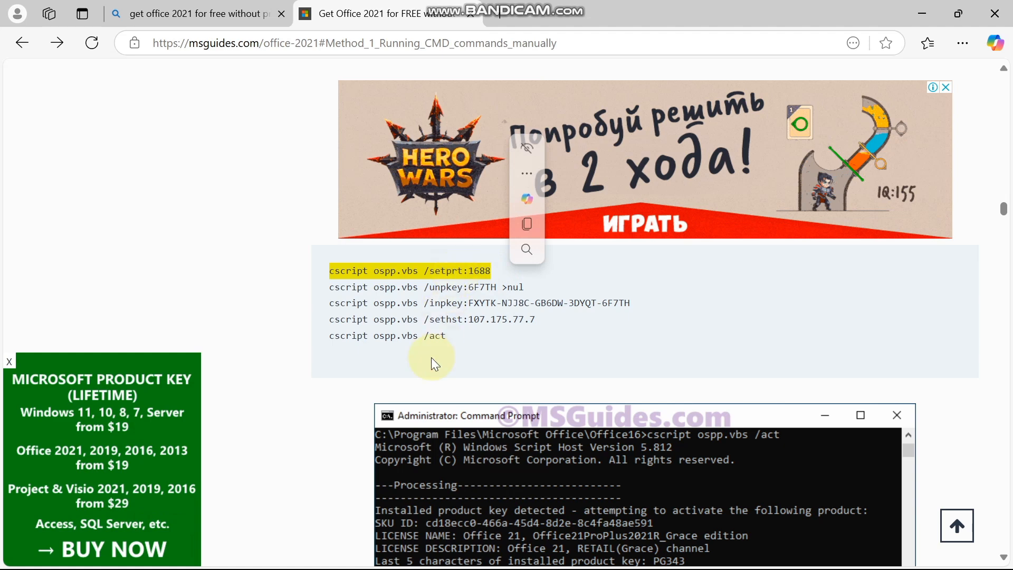
{"action": "key", "text": "ctrl+c"}
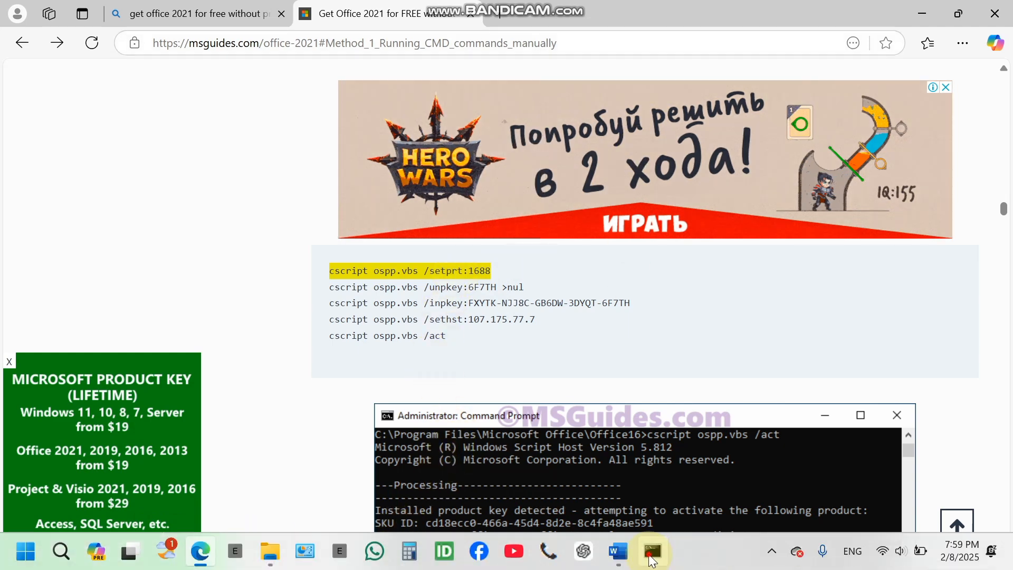
{"action": "left_click", "coordinate": [651, 553]}
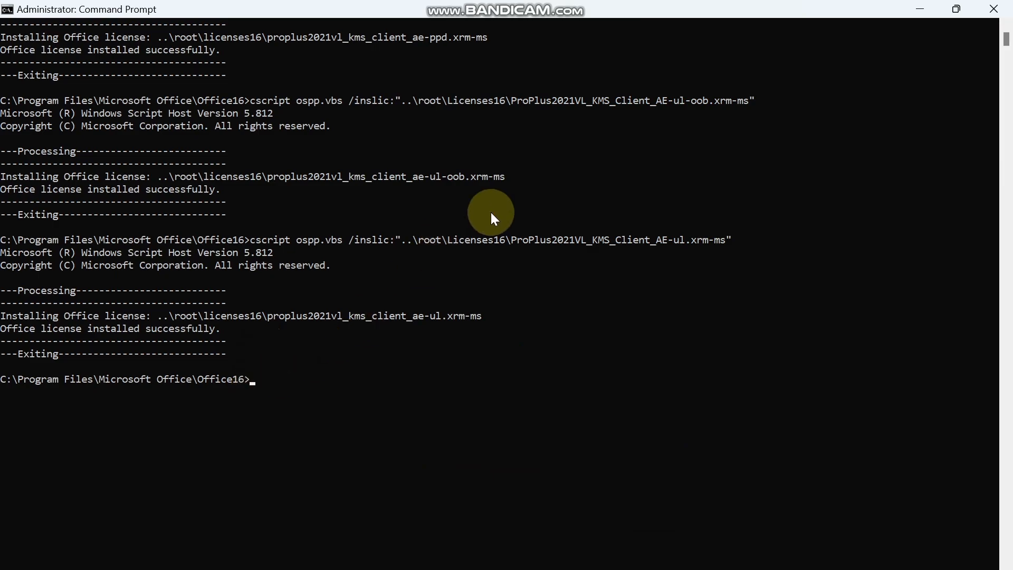
Minimize Command Prompt and examine the /unpkey command and the product key in the /inpkey command under Step 1.4.
{"action": "left_click", "coordinate": [921, 9]}
{"action": "left_click_drag", "start_coordinate": [331, 288], "coordinate": [574, 295]}
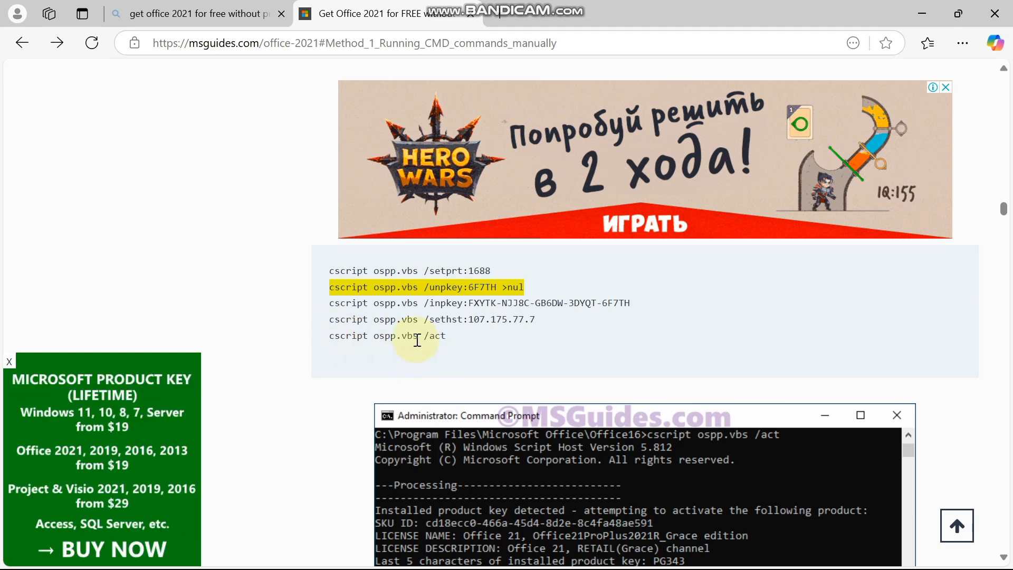
{"action": "left_click", "coordinate": [450, 340]}
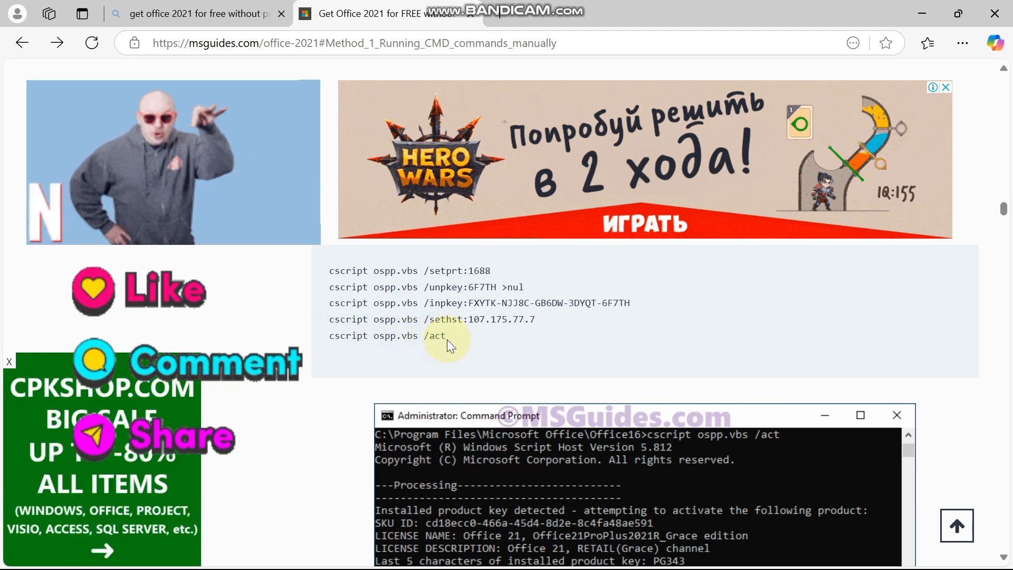
{"action": "left_click_drag", "start_coordinate": [468, 303], "coordinate": [632, 298]}
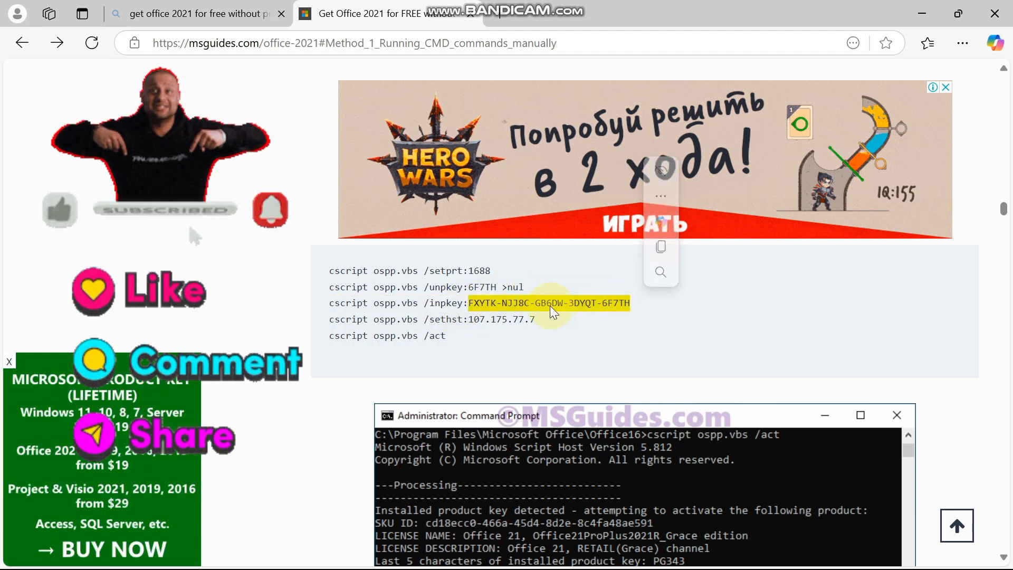
{"action": "left_click", "coordinate": [600, 308]}
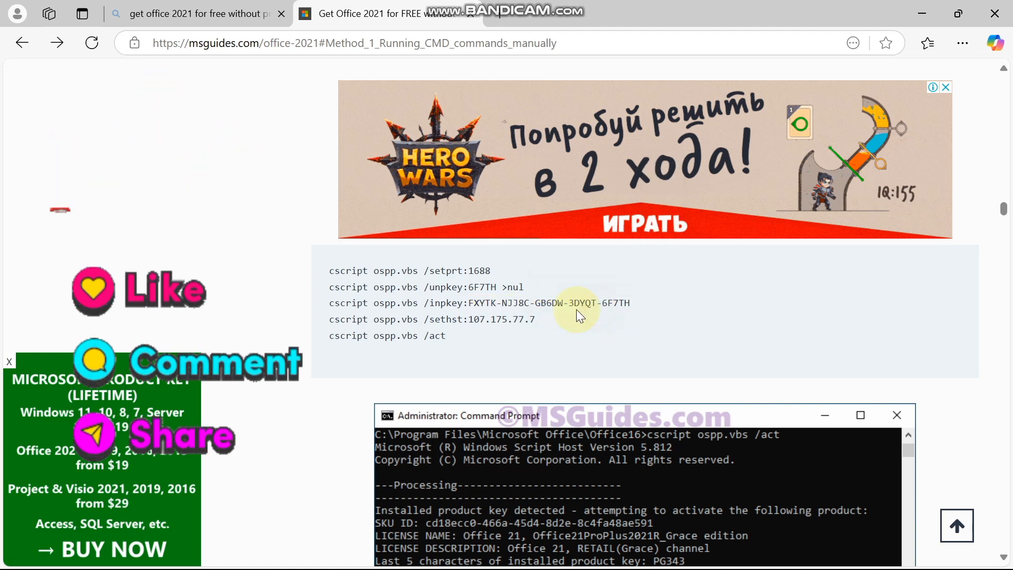